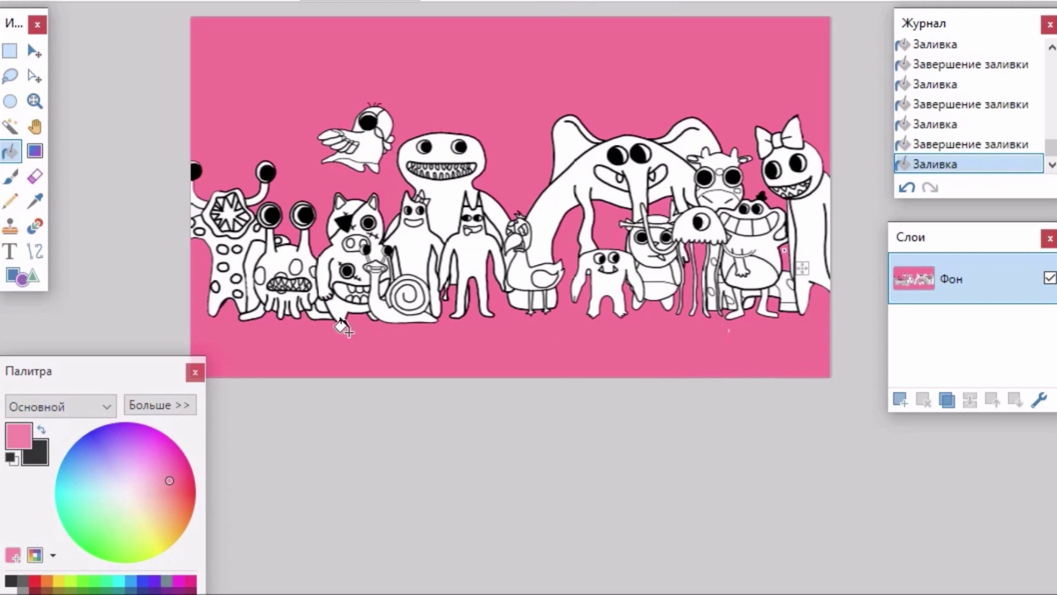
- Fill the small background gaps between the characters in the left half of the drawing with pink
left_click(257, 249)
left_click(195, 210)
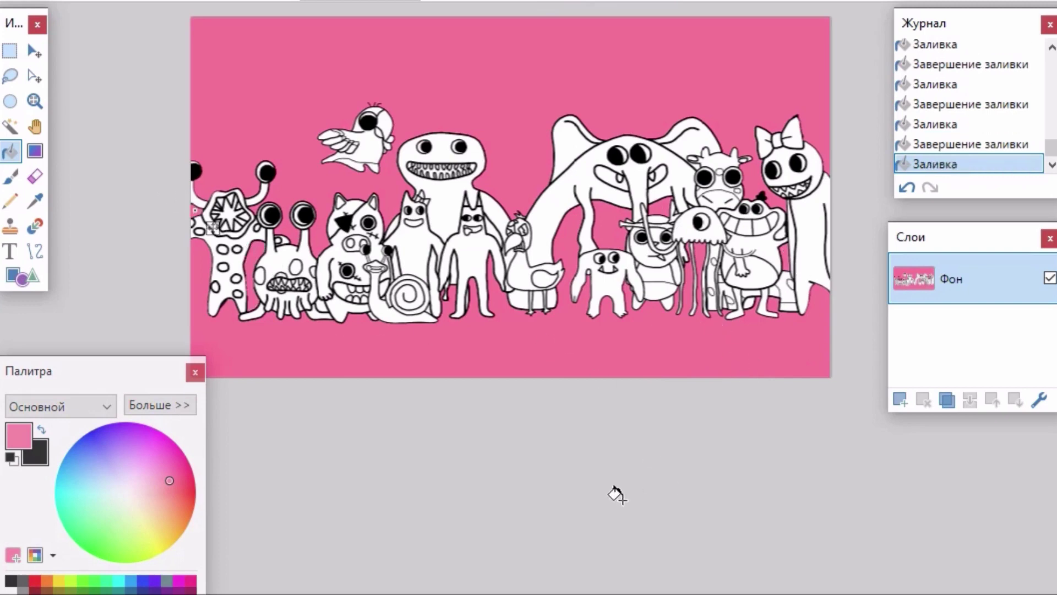
left_click(323, 302)
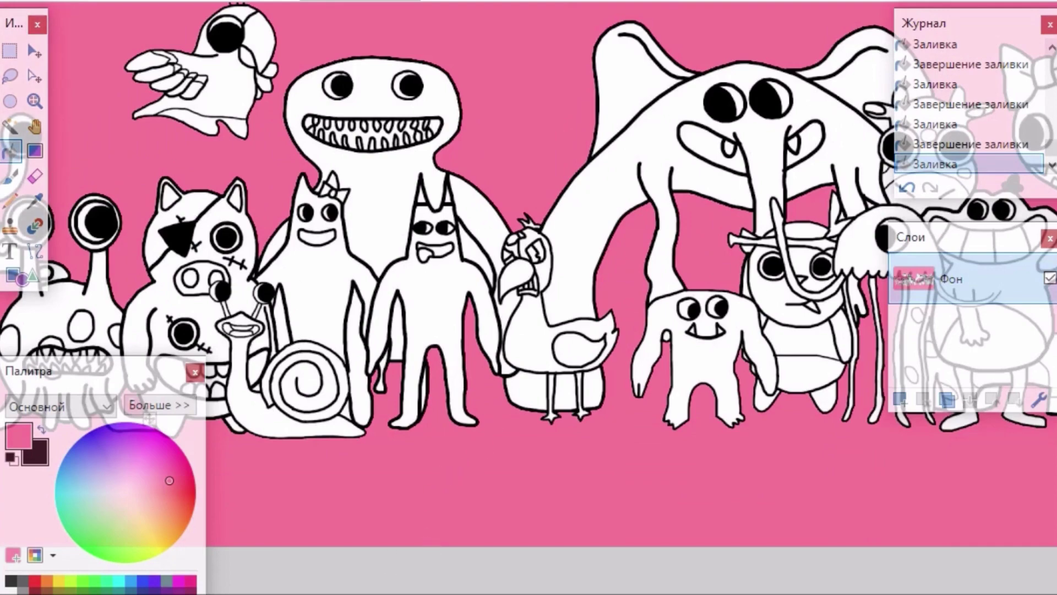
left_click(470, 243)
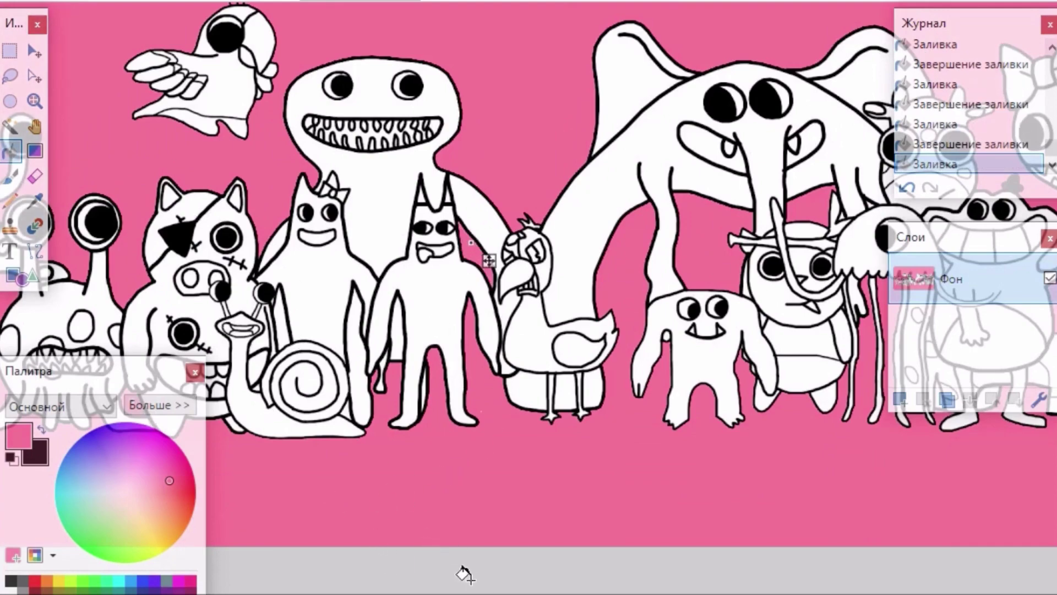
- Fill the remaining background gaps around the jellyfish, the cow and the frog with the same pink
left_click_drag(542, 594, 476, 590)
scroll(474, 589, "right", 13)
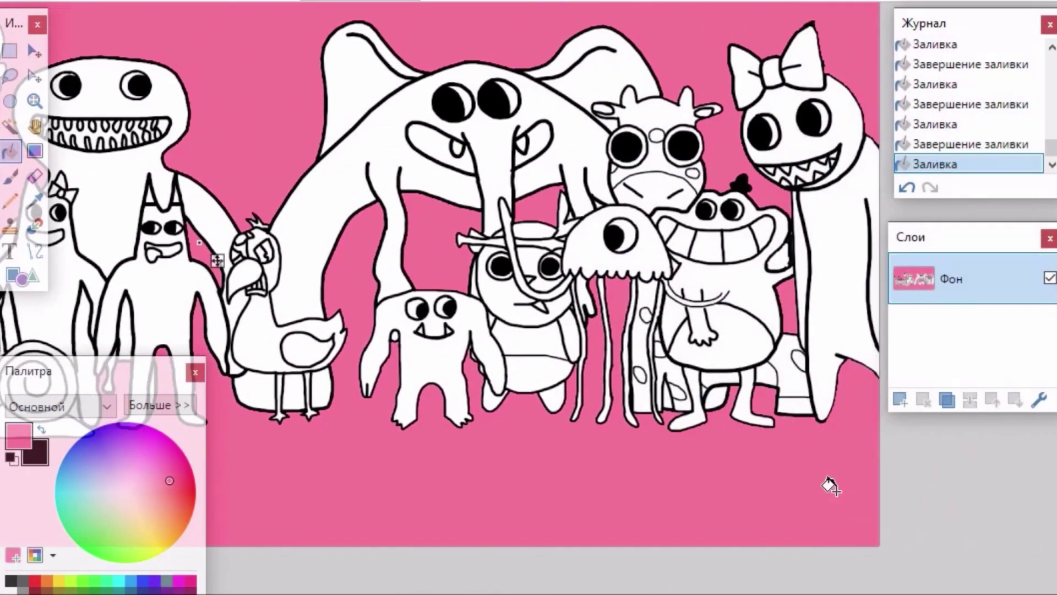
left_click(667, 398)
key("ctrl+plus")
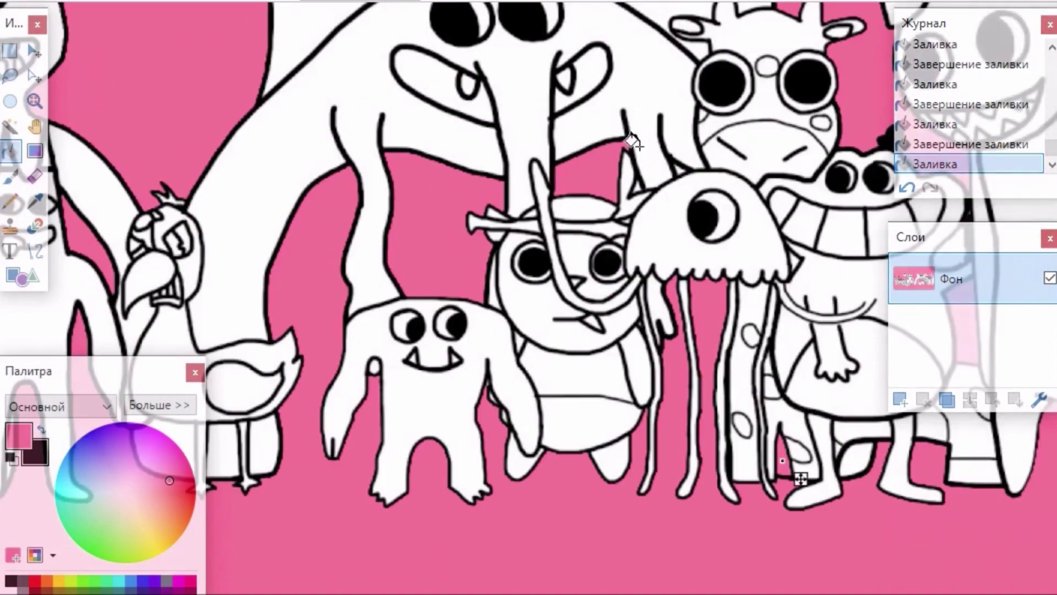
left_click(681, 169)
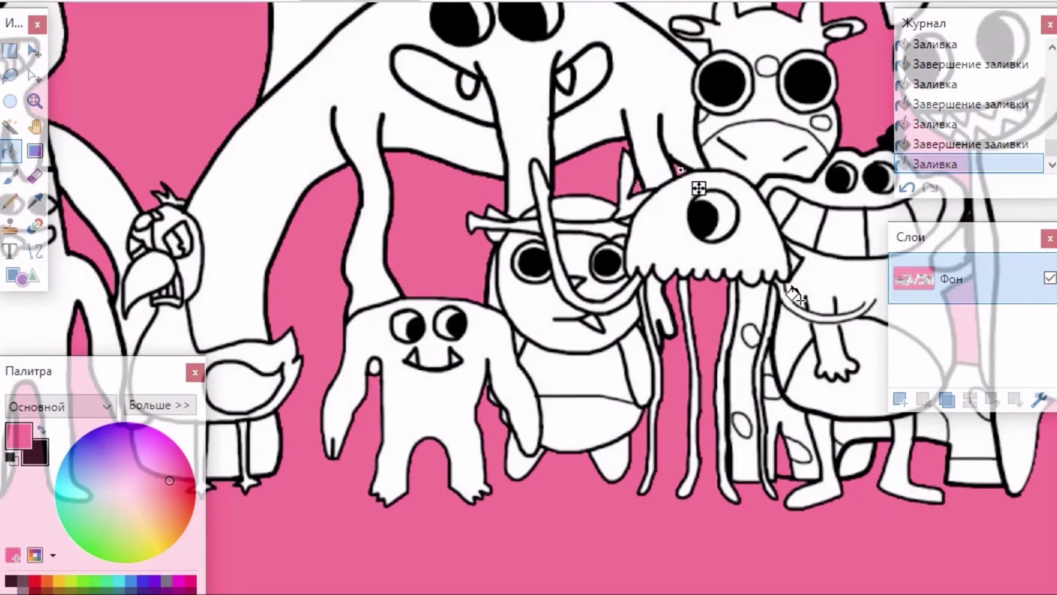
scroll(738, 536, "right", 5)
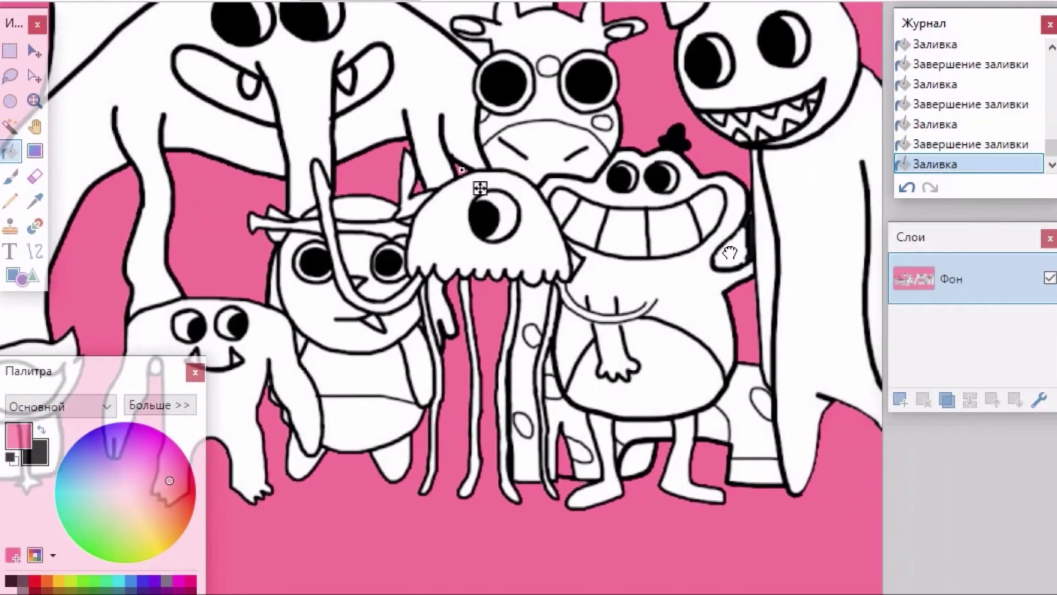
scroll(442, 298, "up", 3)
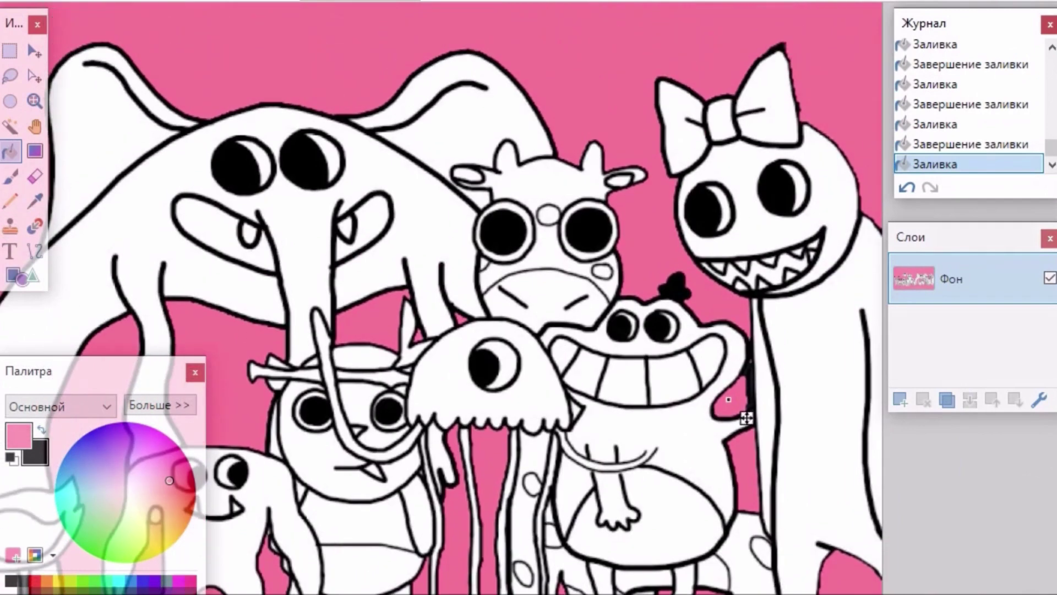
- Fill the large toothy monster's head, body, arms and visible legs with bright green
scroll(442, 297, "left", 20)
scroll(442, 297, "right", 3)
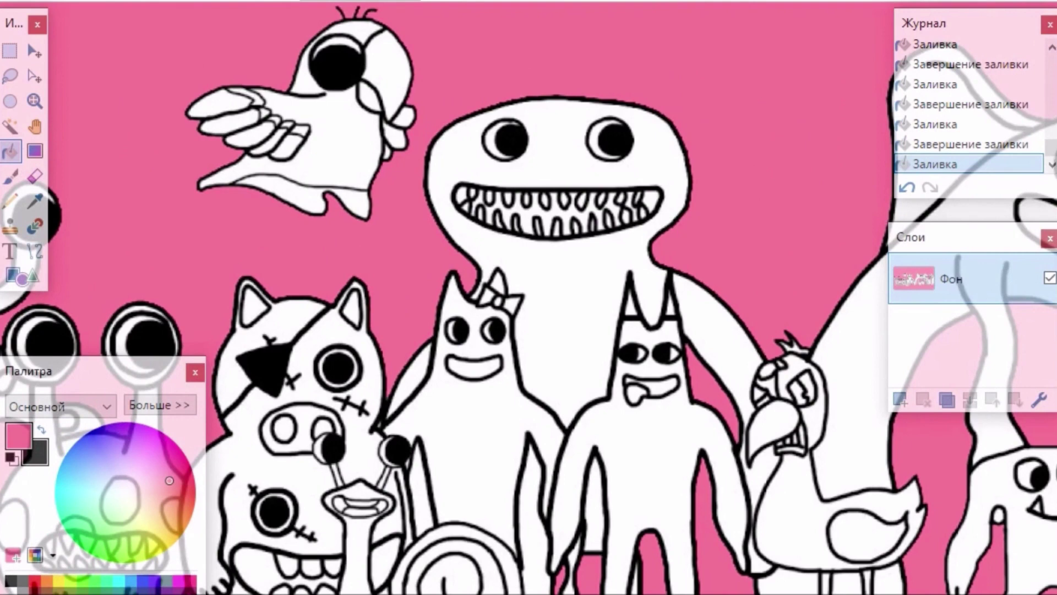
left_click_drag(130, 507, 104, 531)
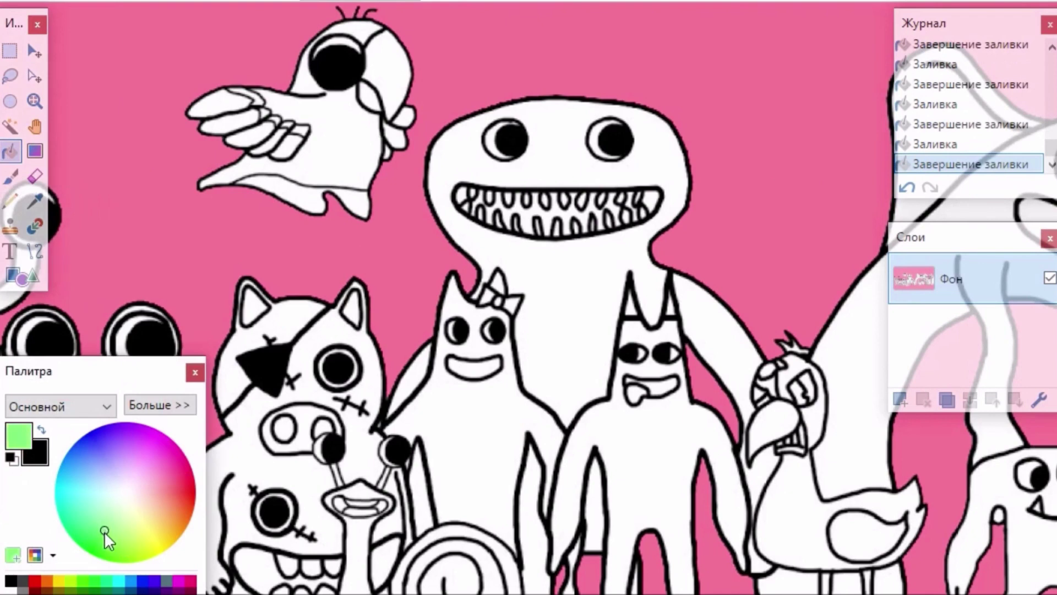
left_click(561, 135)
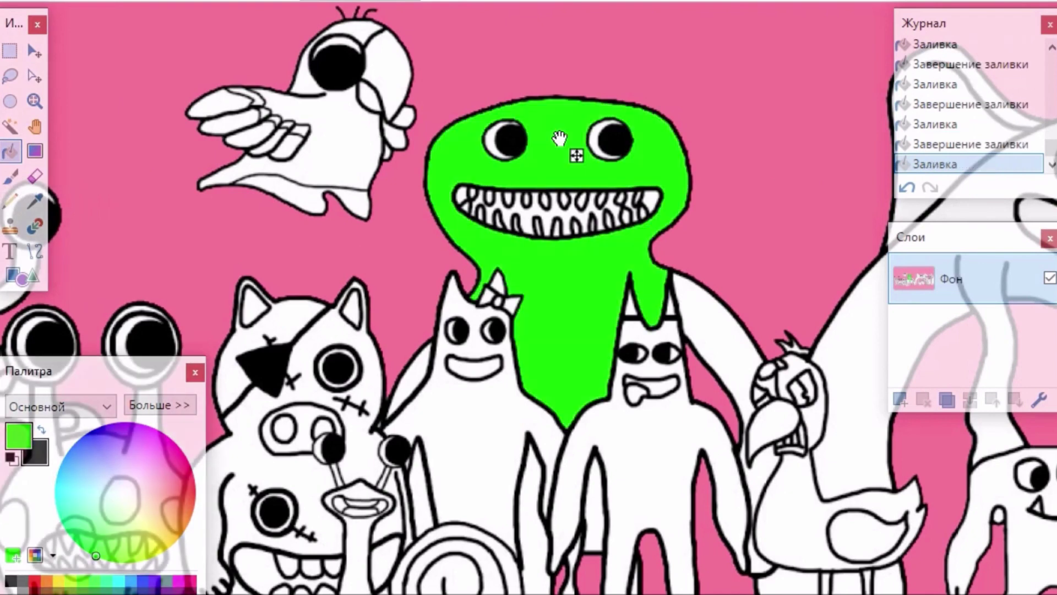
left_click(711, 322)
left_click(407, 379)
left_click(410, 475)
left_click(524, 489)
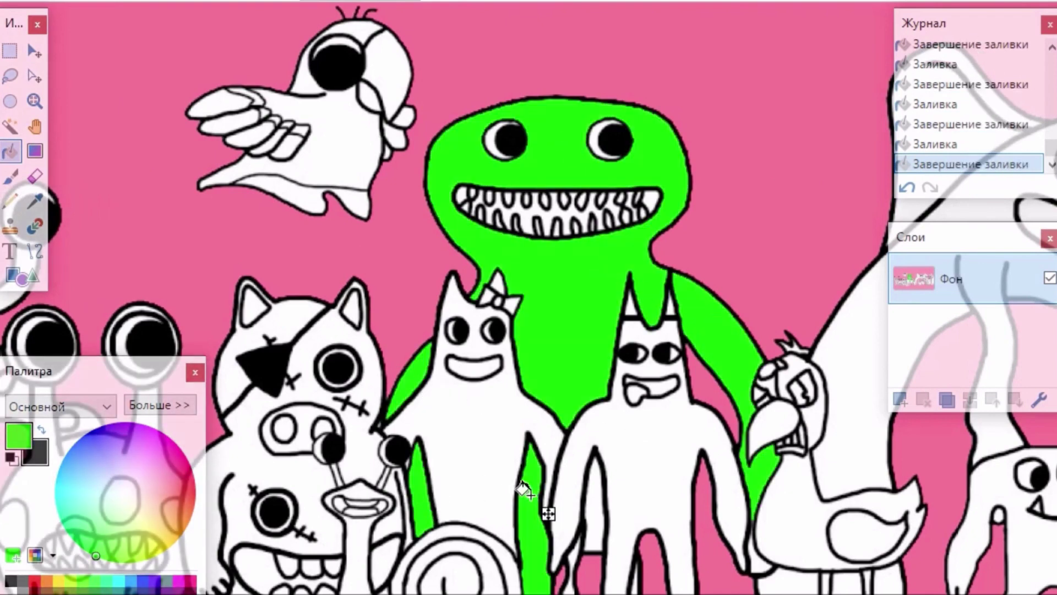
left_click(760, 564)
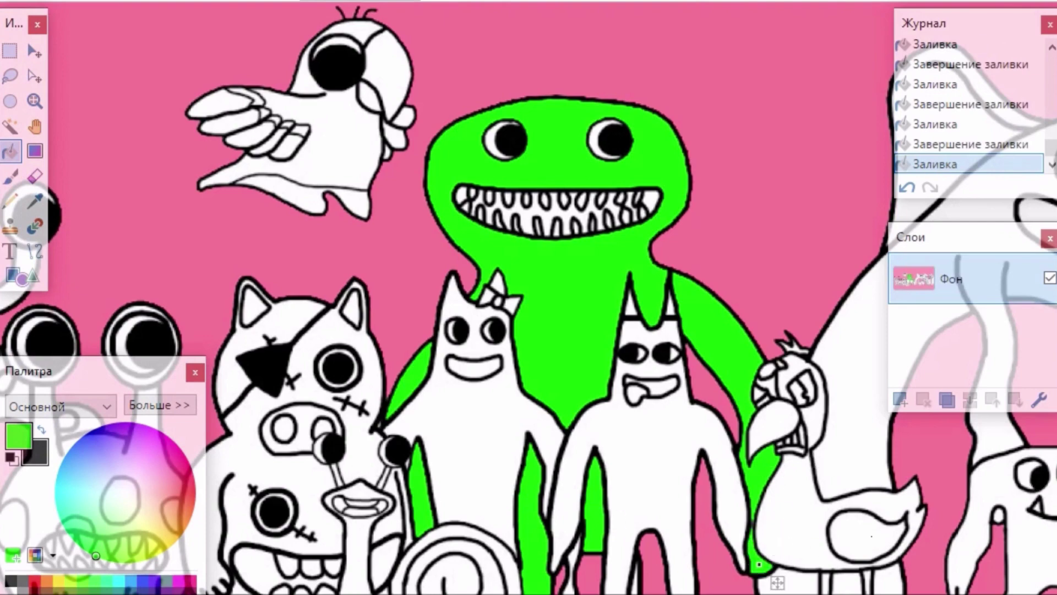
scroll(759, 564, "down", 3)
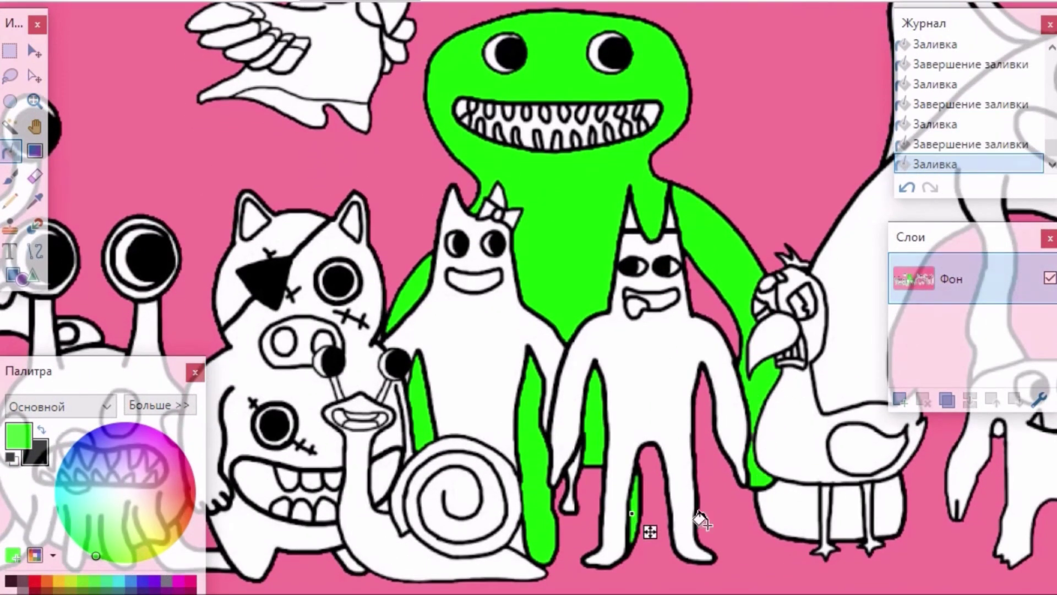
- Fill the inside of the green monster's mouth around the teeth with black
scroll(649, 532, "left", 2)
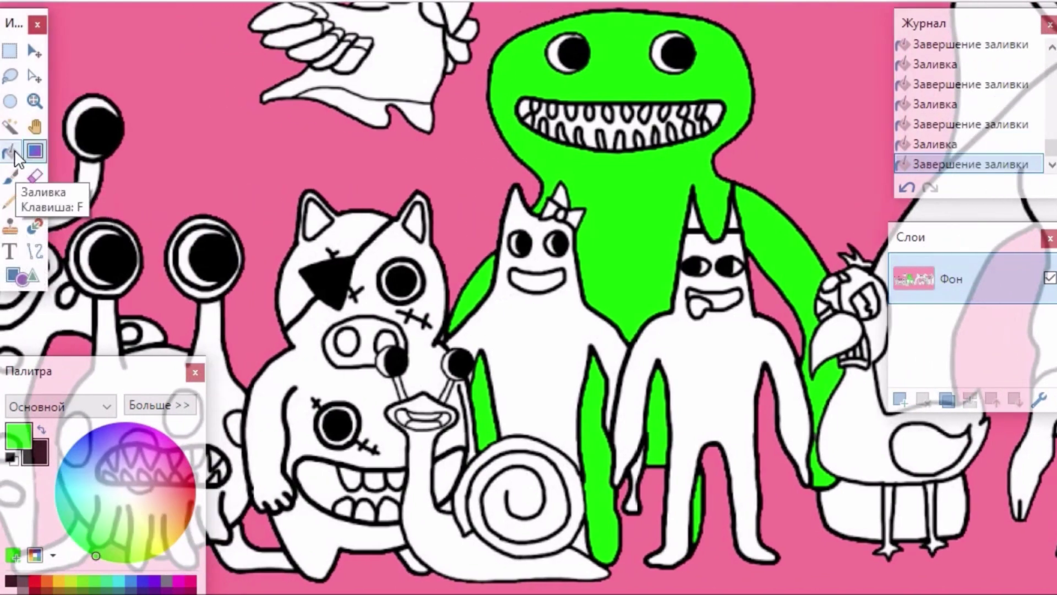
left_click(41, 428)
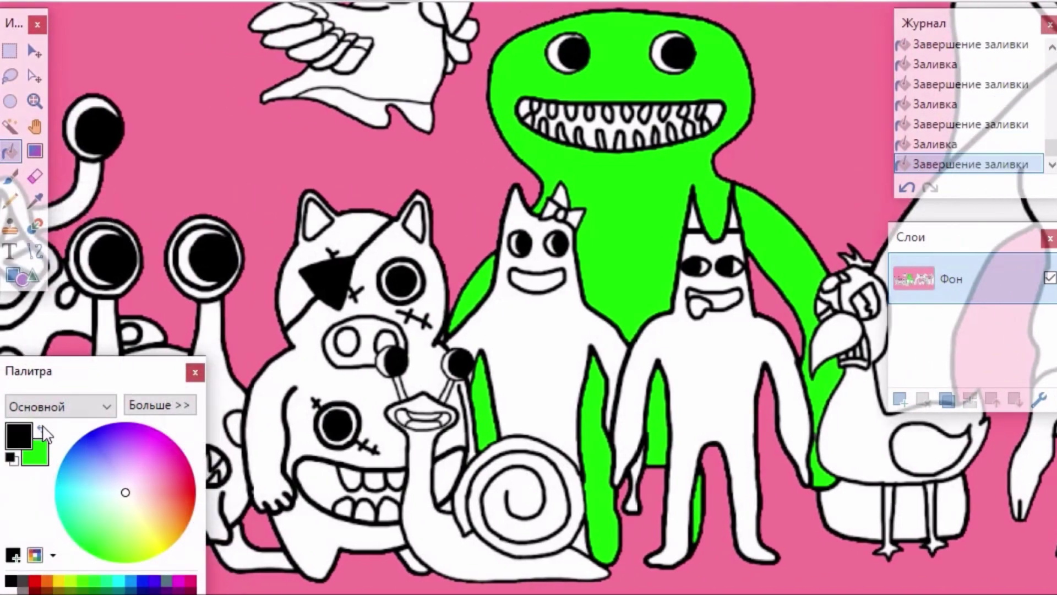
left_click(582, 118)
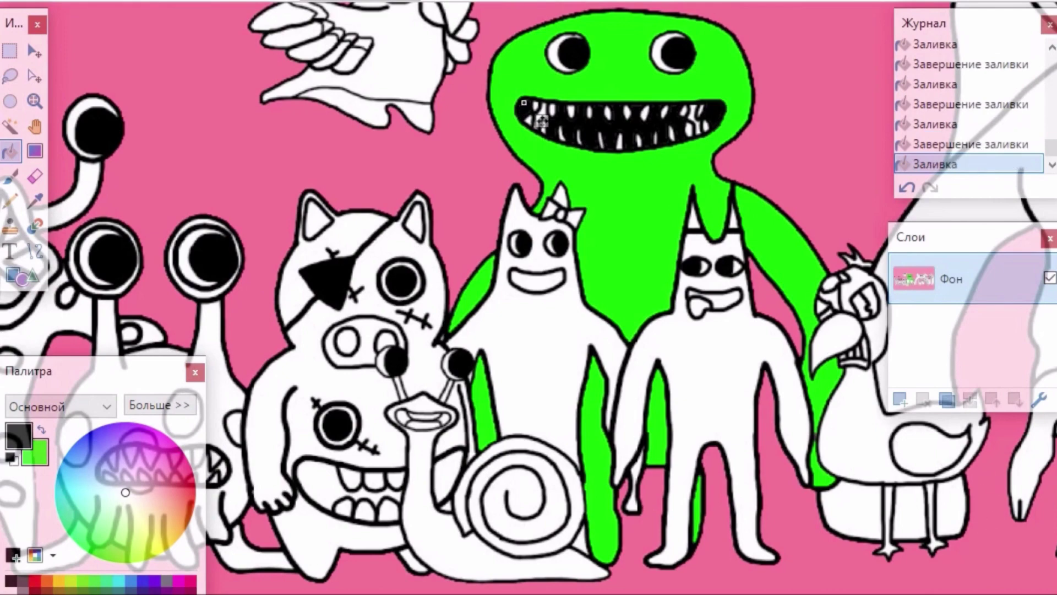
scroll(526, 106, "up", 4)
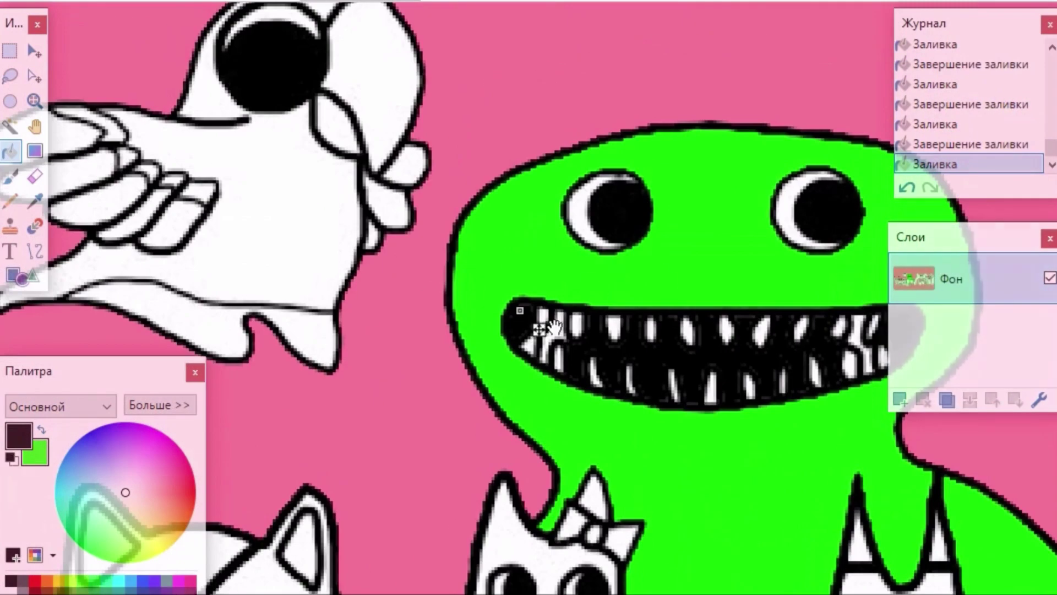
left_click_drag(553, 327, 592, 340)
left_click(851, 338)
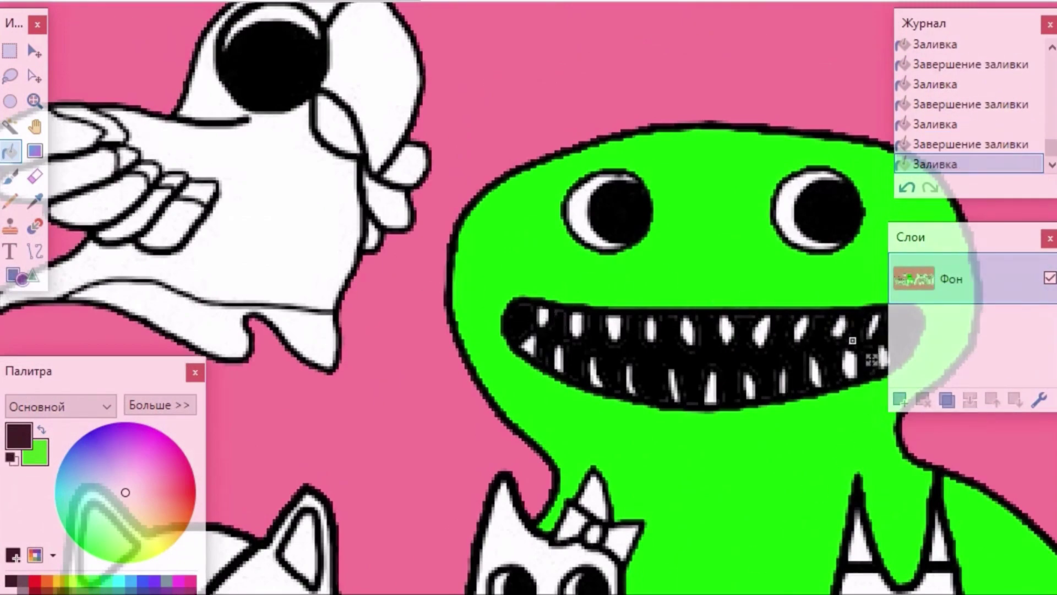
- Fill the flying parrot's head and body with red
scroll(530, 299, "down", 1)
left_click(10, 150)
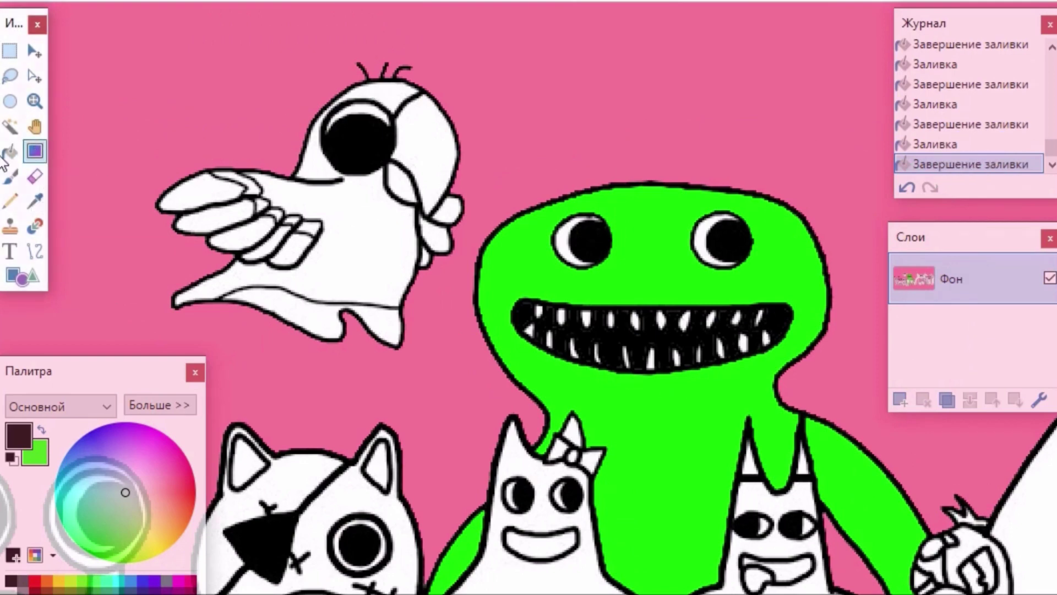
left_click(196, 500)
left_click(382, 250)
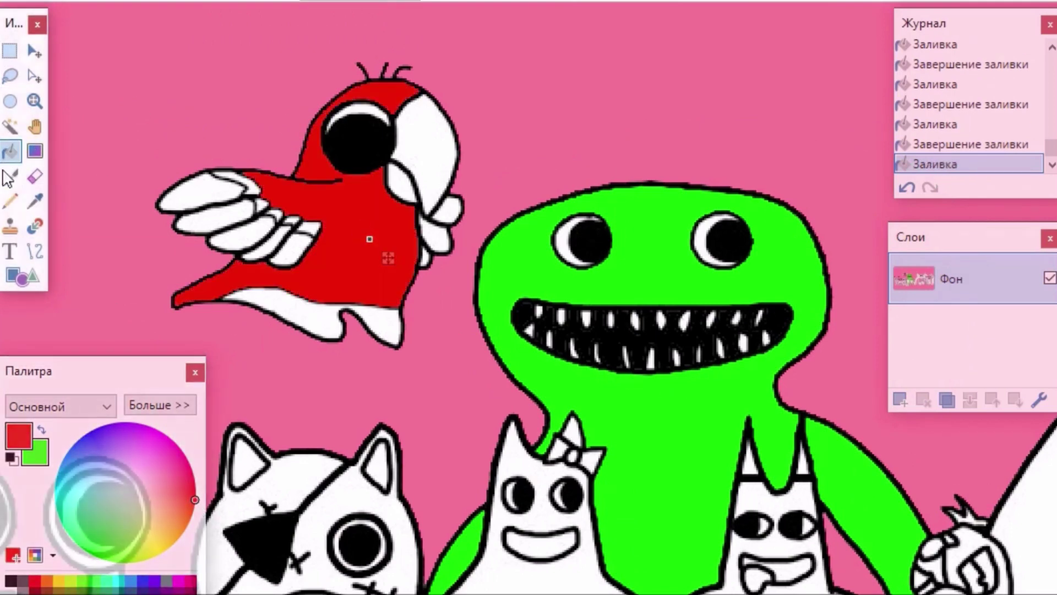
- Fill the upper band of short feathers on the parrot's near wing with yellow
left_click(10, 151)
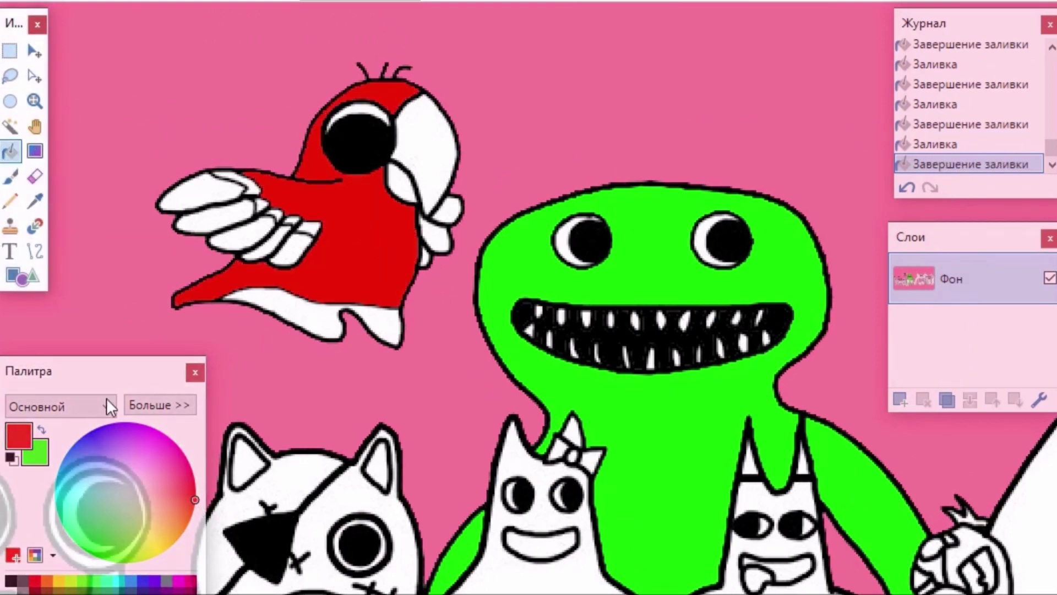
left_click(161, 552)
left_click(256, 196)
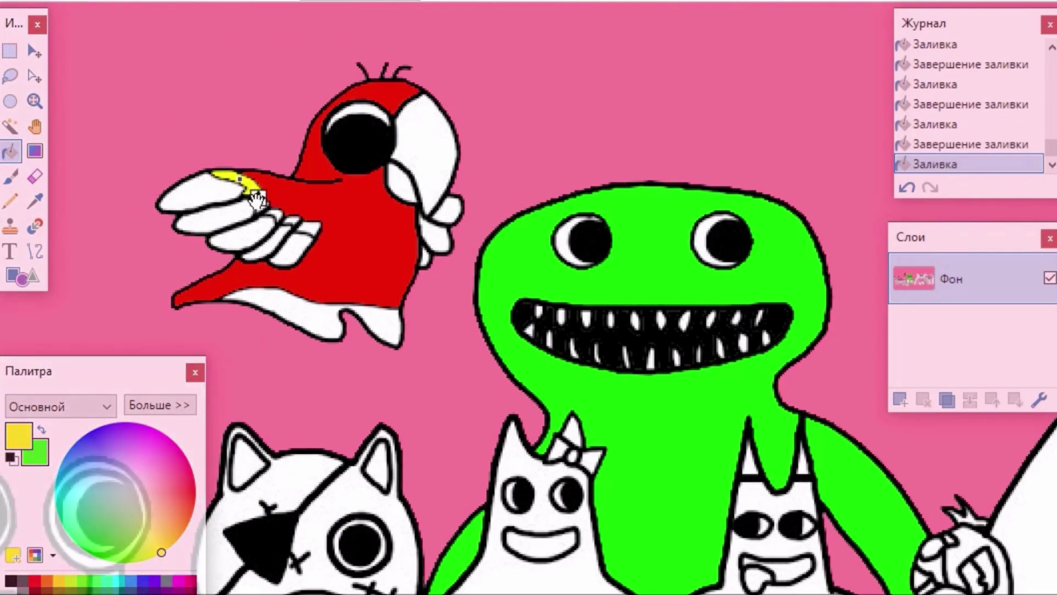
left_click(313, 227)
left_click(295, 219)
left_click(279, 213)
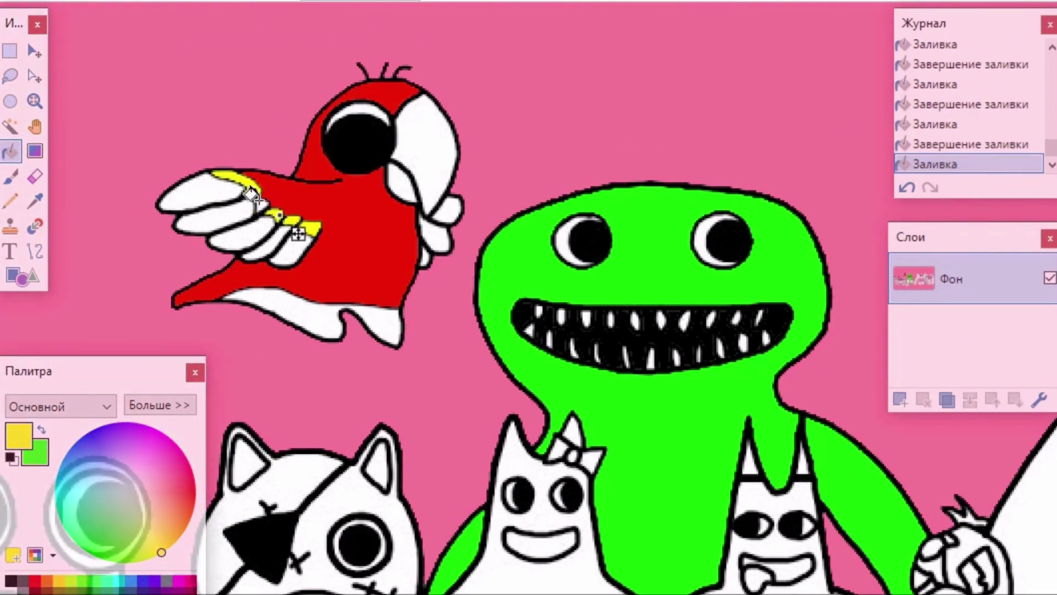
left_click(259, 202)
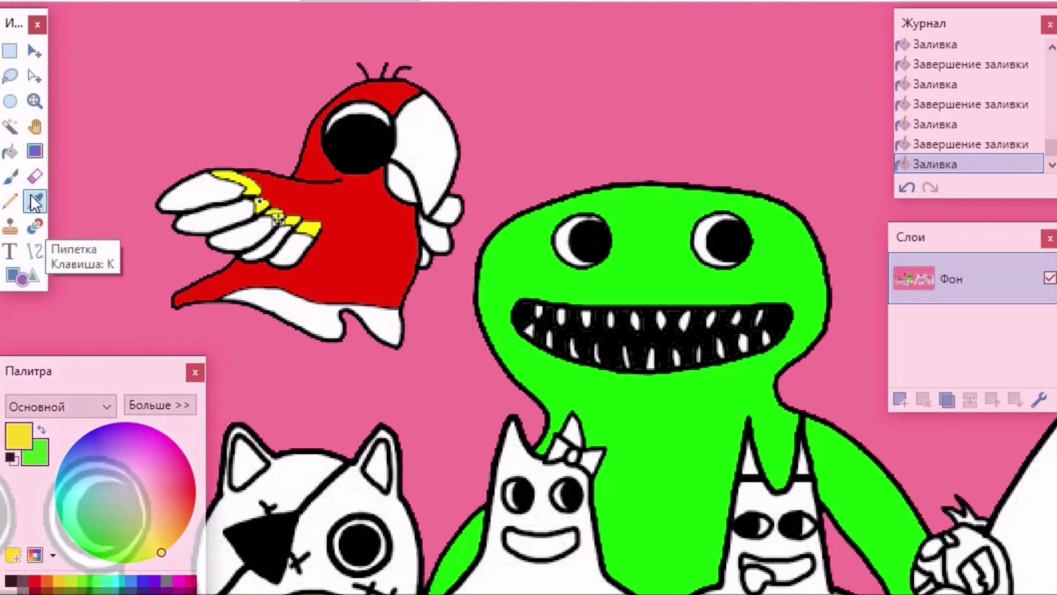
- Fill both parts of the parrot's beak and its lower belly and tail area with orange
left_click(10, 150)
left_click(177, 532)
left_click(439, 156)
left_click(405, 181)
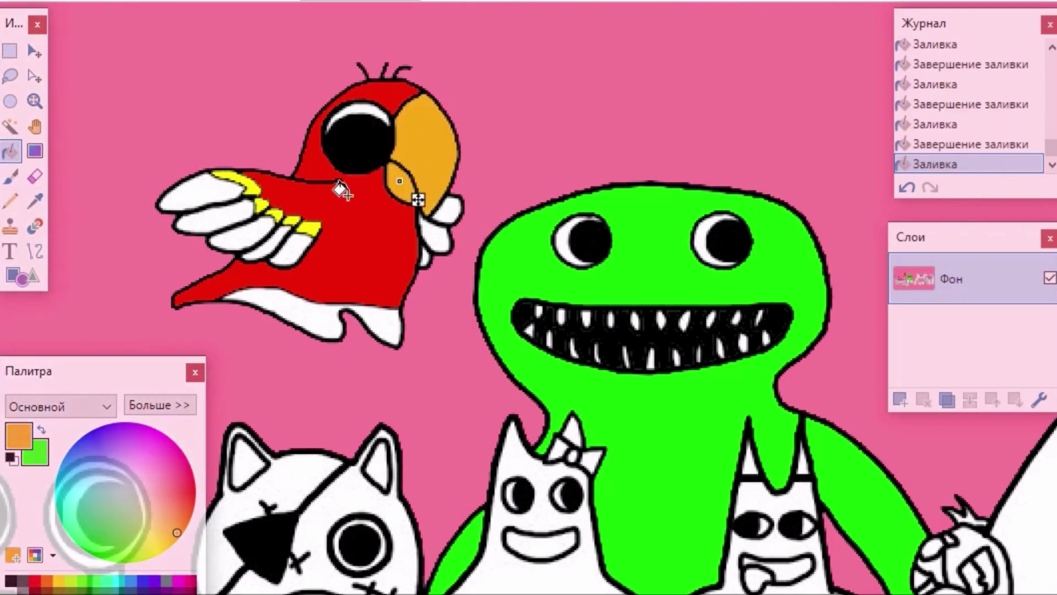
left_click(321, 317)
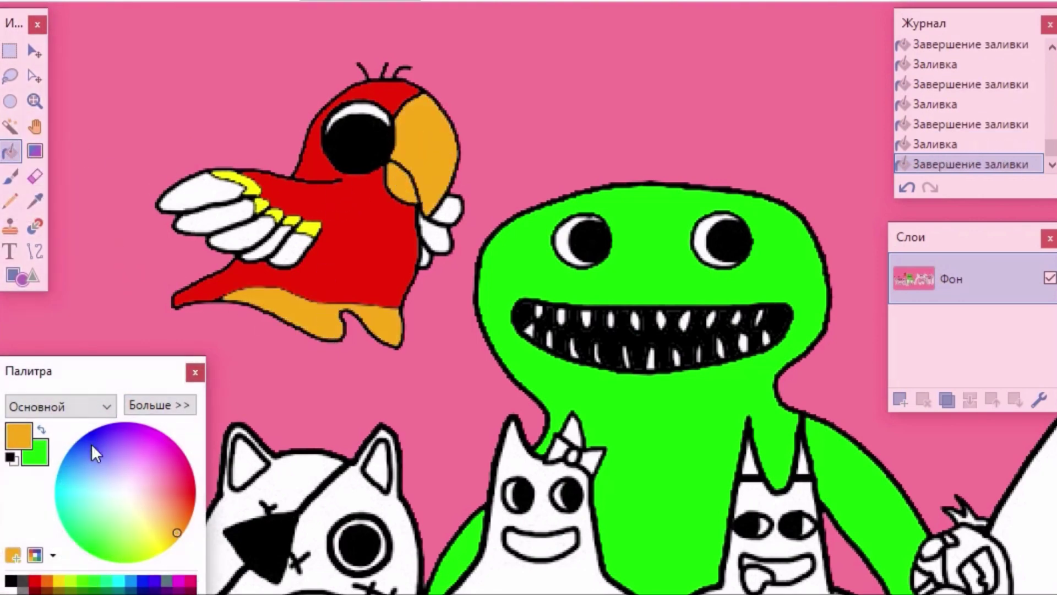
- Fill the long feathers of the parrot's near wing and its far wing with light blue
left_click(88, 459)
left_click(210, 187)
left_click(205, 217)
left_click(256, 228)
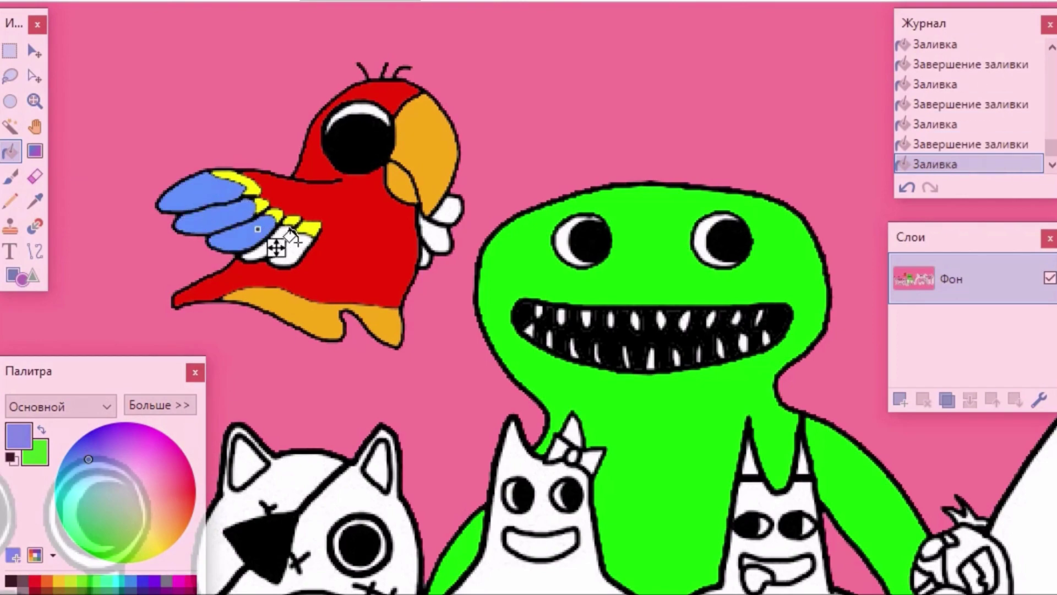
left_click(290, 243)
left_click(267, 244)
left_click(452, 208)
left_click(423, 257)
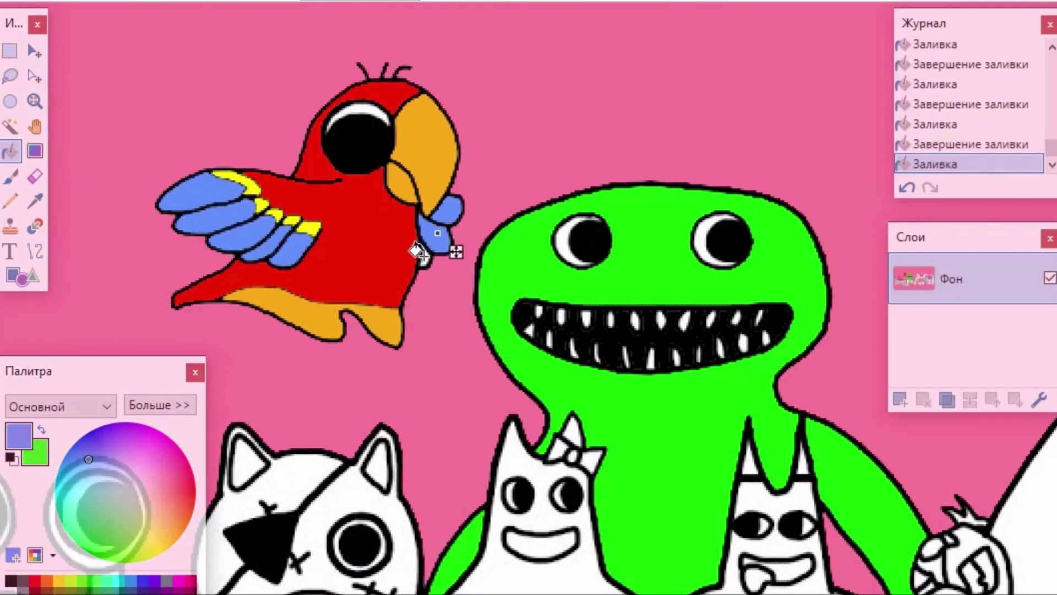
- Fill the star-shaped mouth of the spotted monster at the picture's left edge with black
scroll(529, 297, "left", 10)
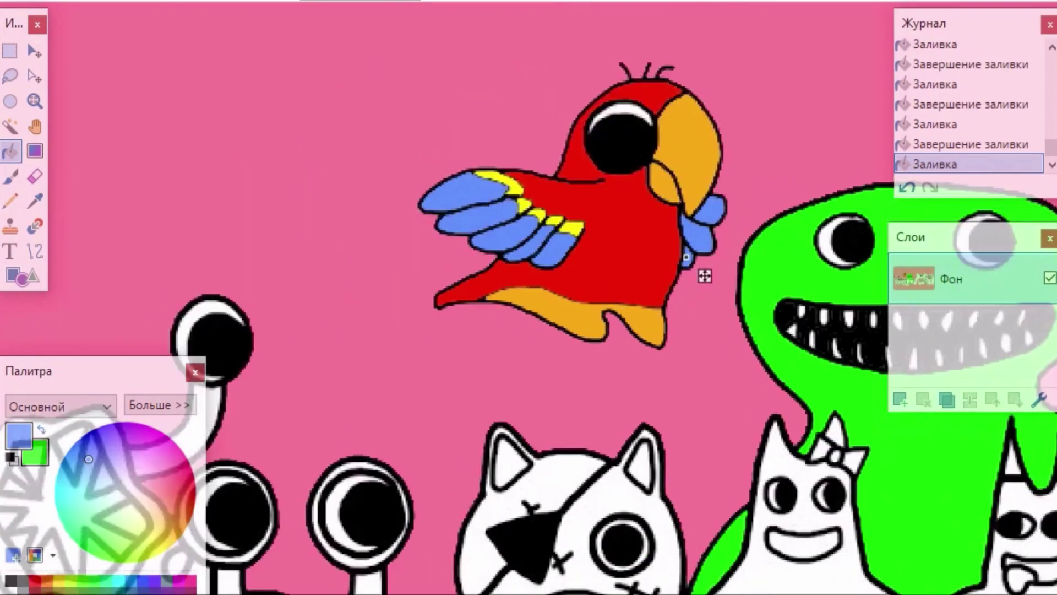
scroll(529, 298, "down", 5)
scroll(529, 297, "down", 1)
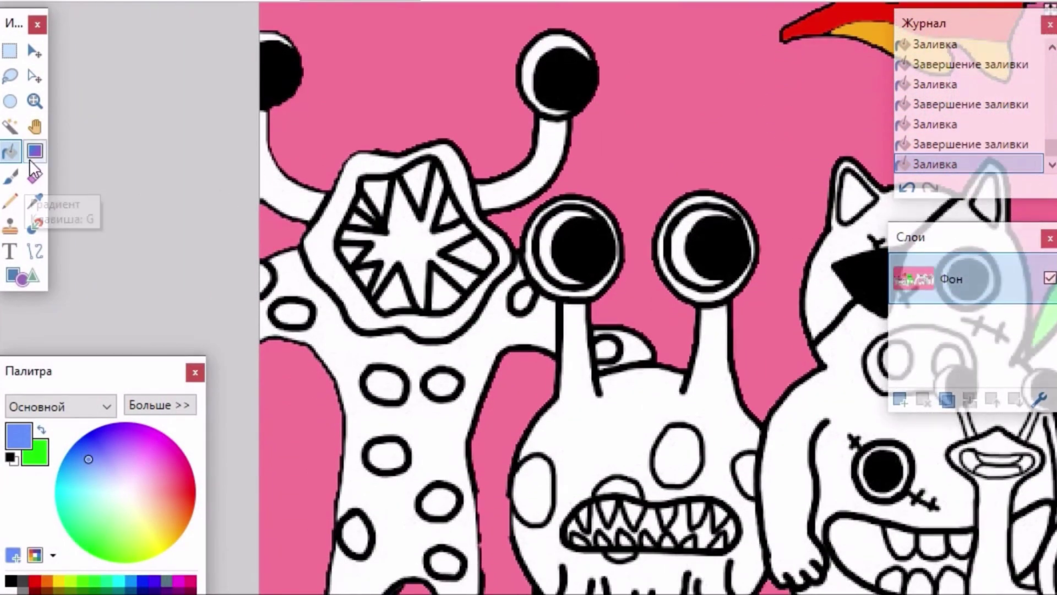
left_click(16, 156)
left_click(10, 580)
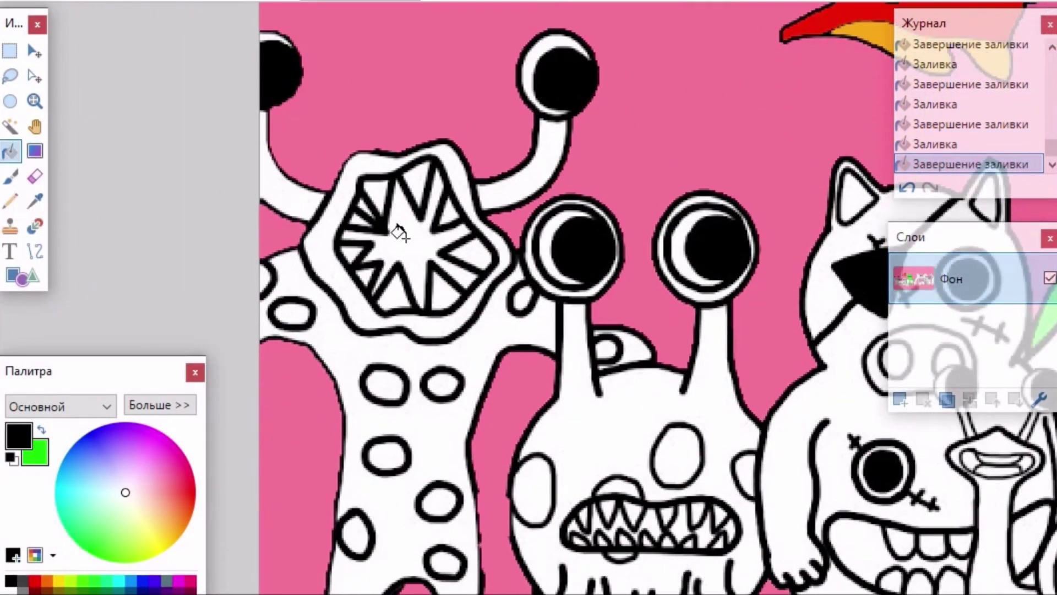
left_click(407, 239)
- Fill the spotted monster's mouth rim, eye stalks, body and both arms with dark brown, leaving the spots white
left_click(11, 151)
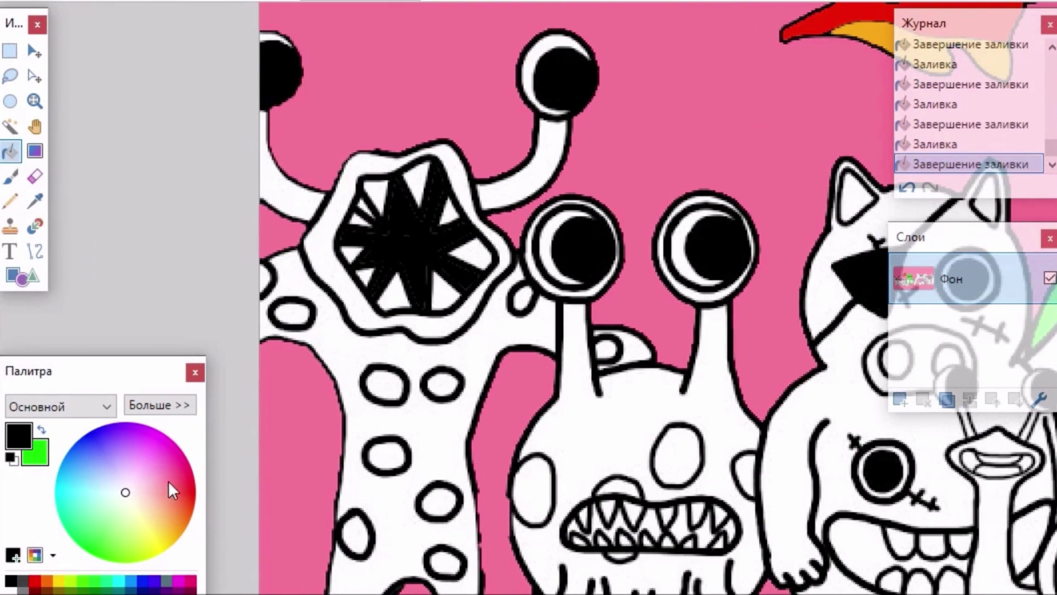
left_click_drag(167, 480, 193, 499)
left_click(46, 591)
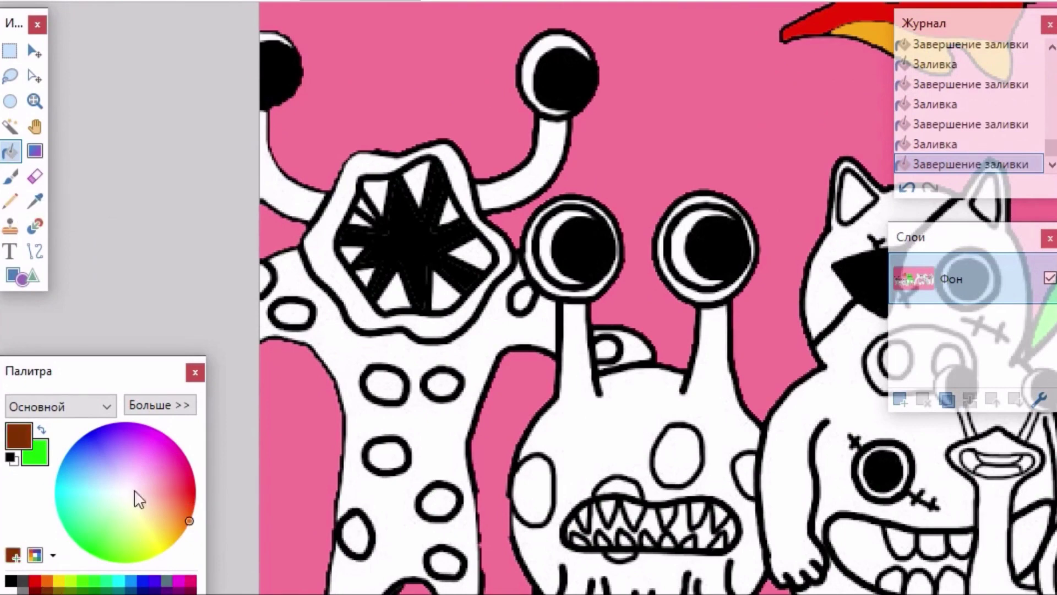
left_click(325, 212)
left_click(274, 182)
left_click(546, 157)
left_click(355, 337)
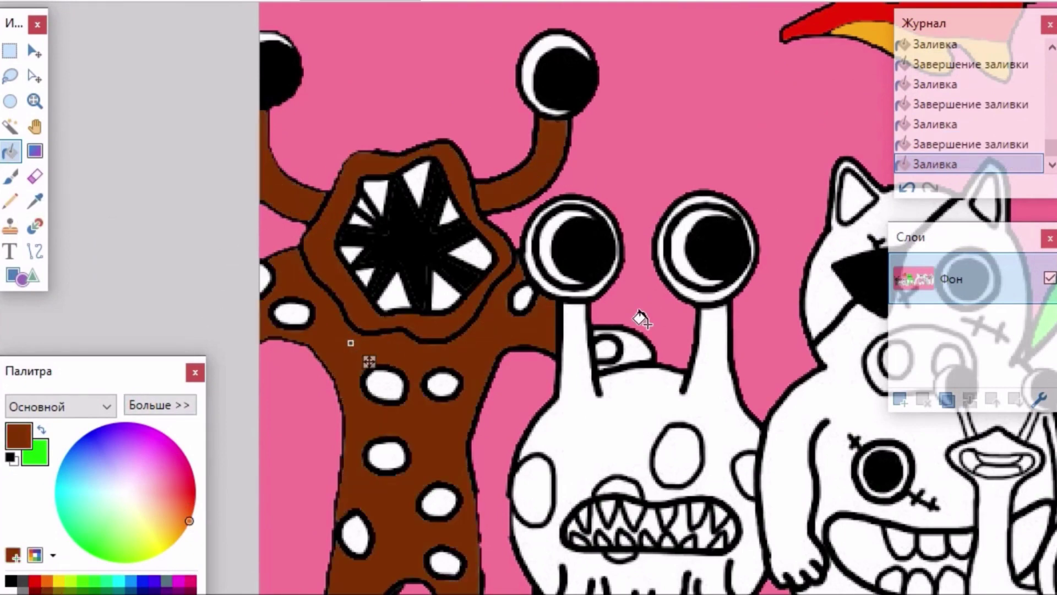
left_click(632, 342)
- Fill all the spots on the brown monster's arms and body with salmon orange
scroll(632, 342, "down", 2)
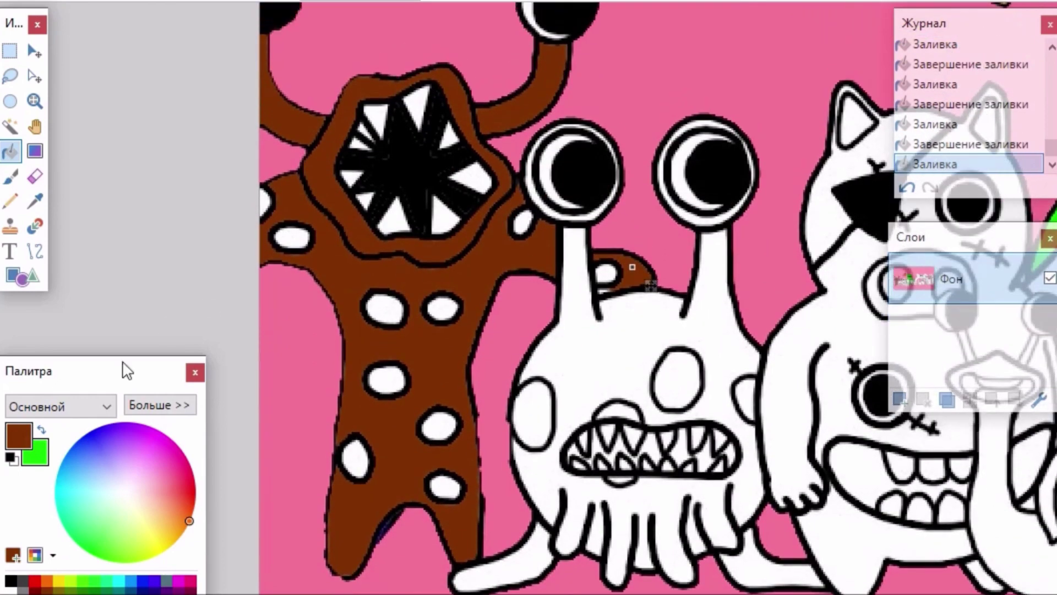
left_click(13, 155)
left_click(170, 514)
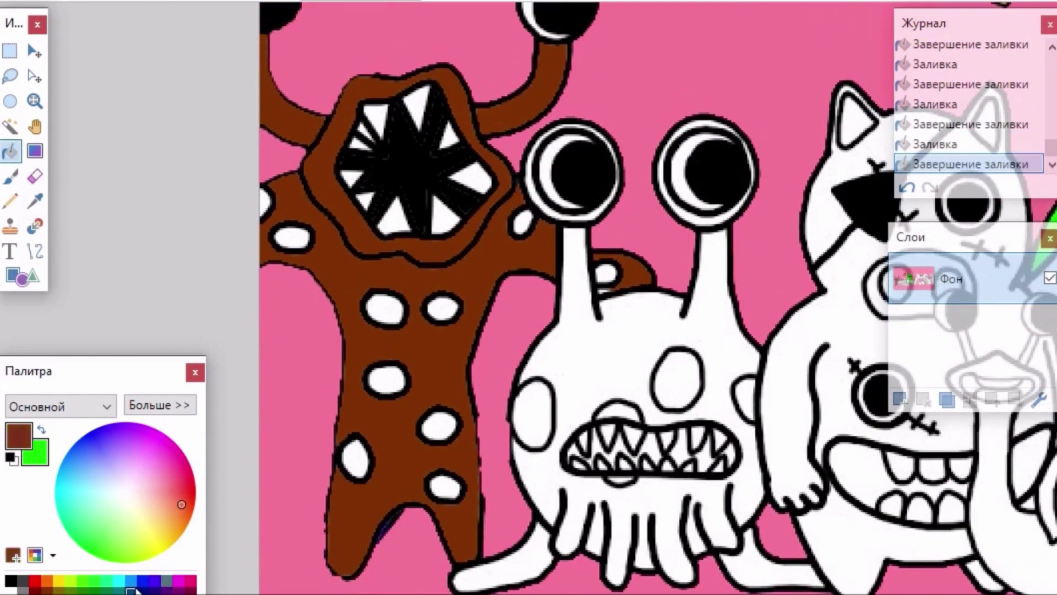
left_click_drag(181, 504, 177, 507)
left_click(263, 203)
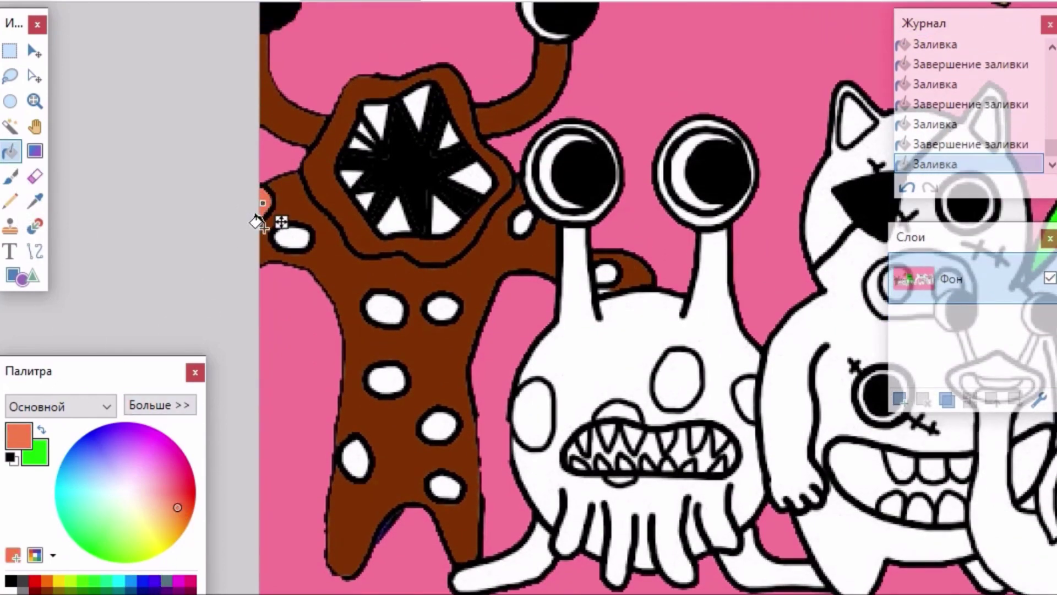
left_click(384, 306)
left_click(292, 234)
left_click(442, 307)
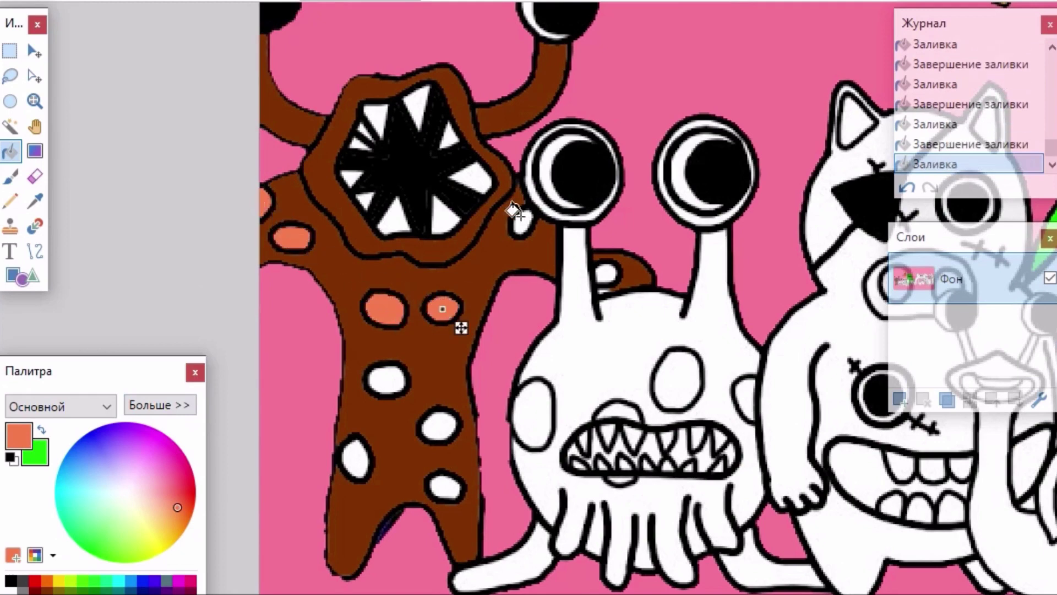
left_click(522, 225)
left_click(604, 272)
left_click(387, 381)
left_click(352, 460)
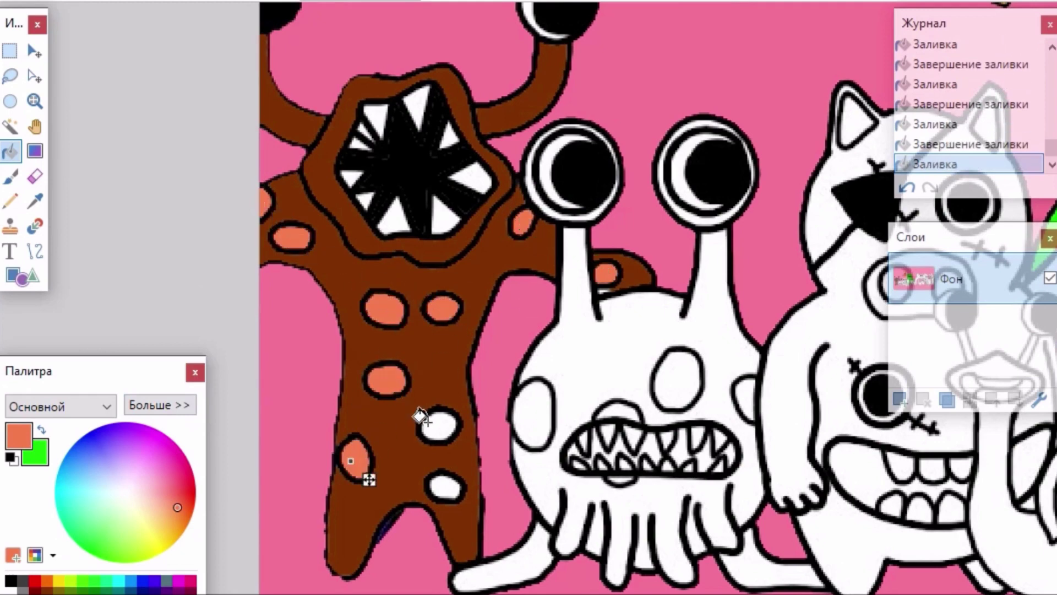
left_click(438, 427)
left_click(442, 487)
- Fill the body, eye stalks, tentacles and both legs of the round stalk-eyed monster with red
scroll(529, 298, "right", 3)
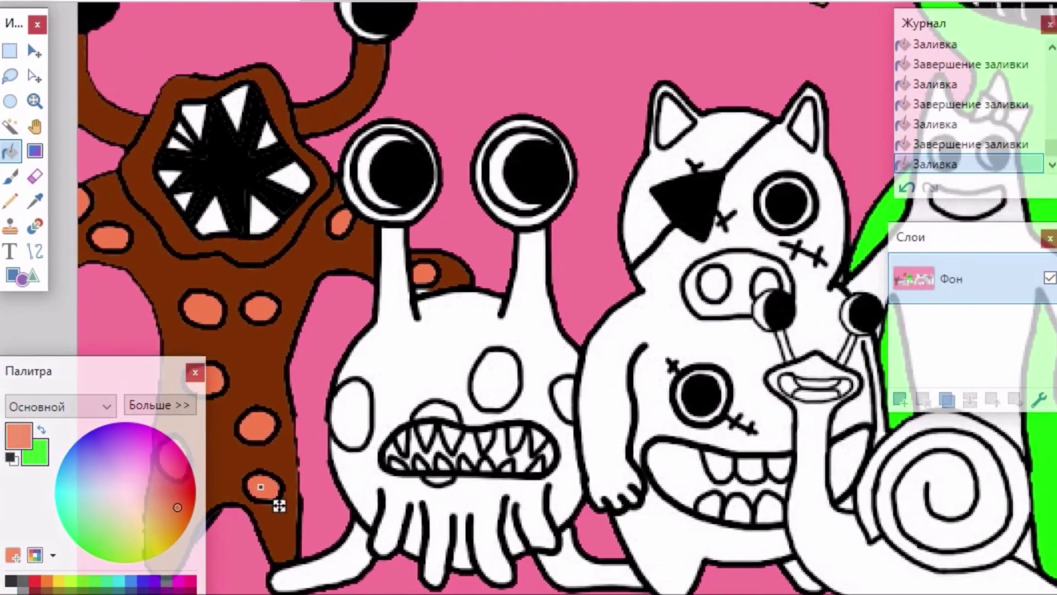
left_click_drag(280, 505, 279, 418)
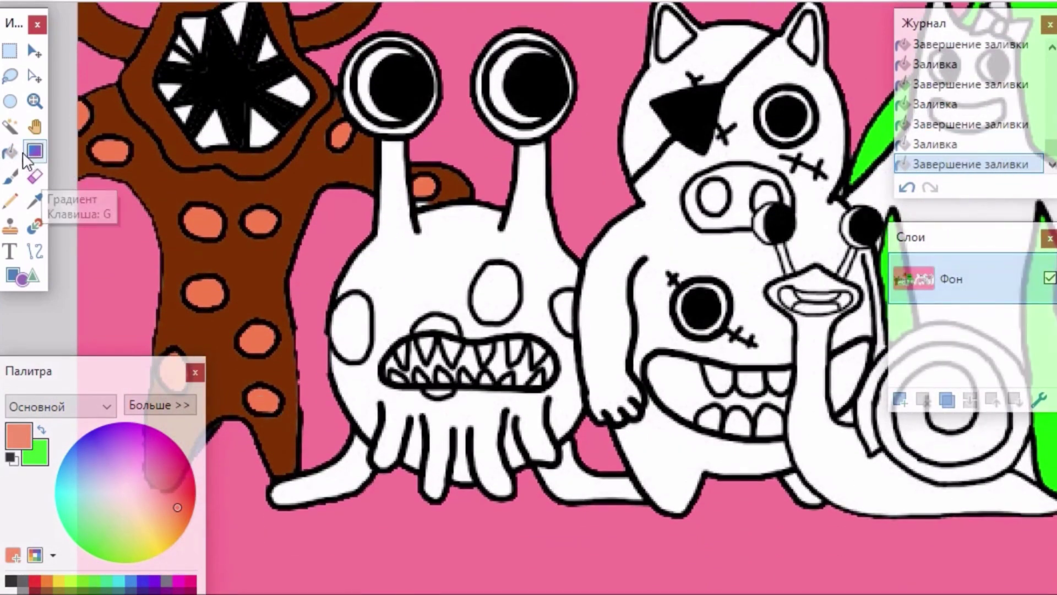
left_click_drag(173, 485, 196, 493)
left_click(444, 271)
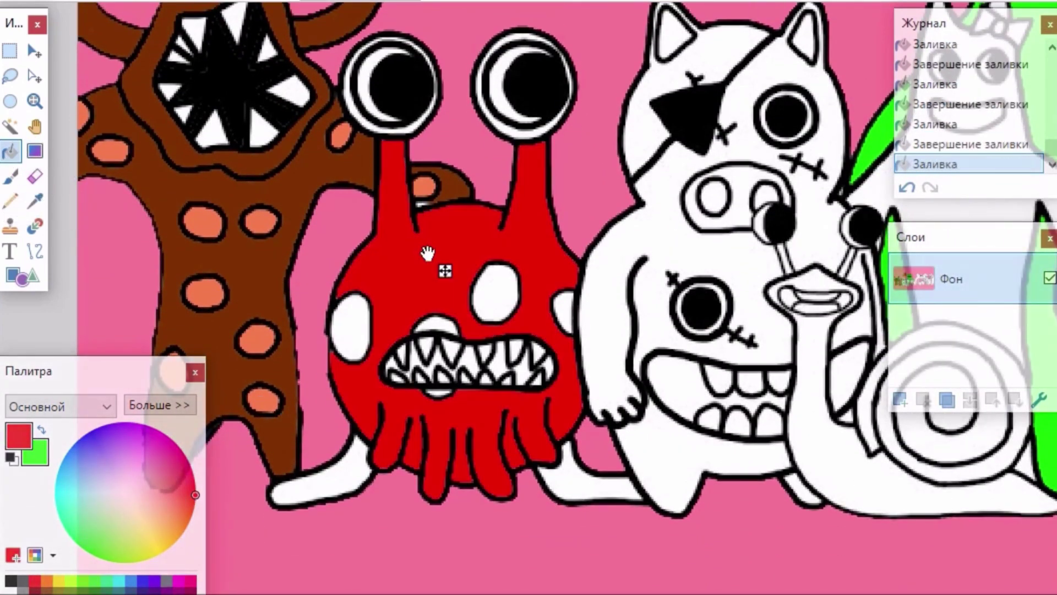
left_click(365, 484)
left_click(600, 506)
- Fill the gaps between the teeth in the red monster's mouth with brown
left_click(38, 174)
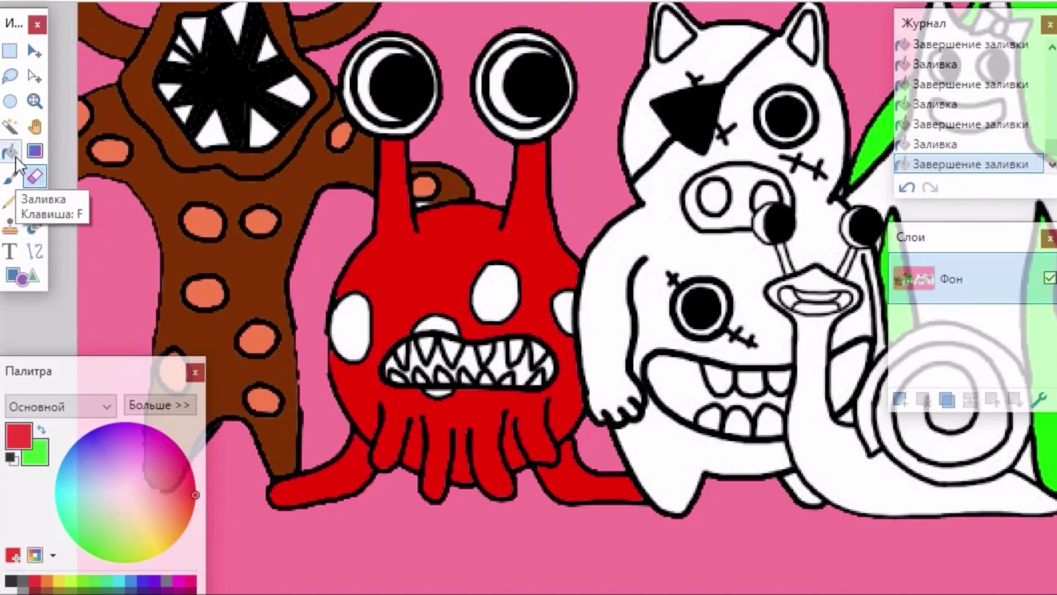
left_click(15, 156)
left_click(416, 357)
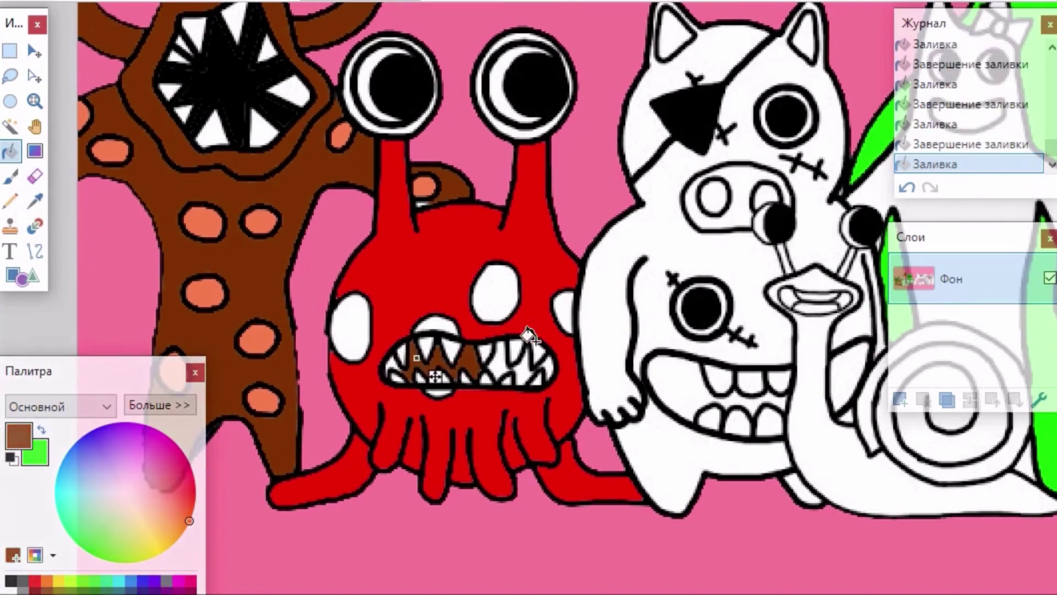
left_click(392, 361)
left_click(504, 364)
left_click(523, 367)
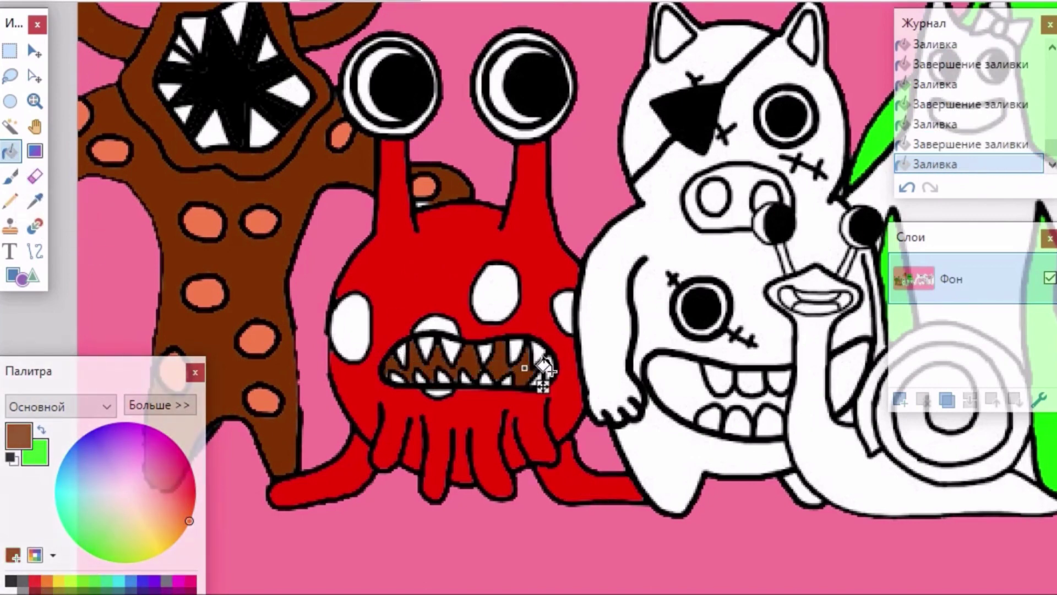
left_click(546, 368)
- Fill the red monster's body spots with brown, including the parts above and below its mouth
left_click(343, 333)
left_click(484, 294)
left_click(559, 311)
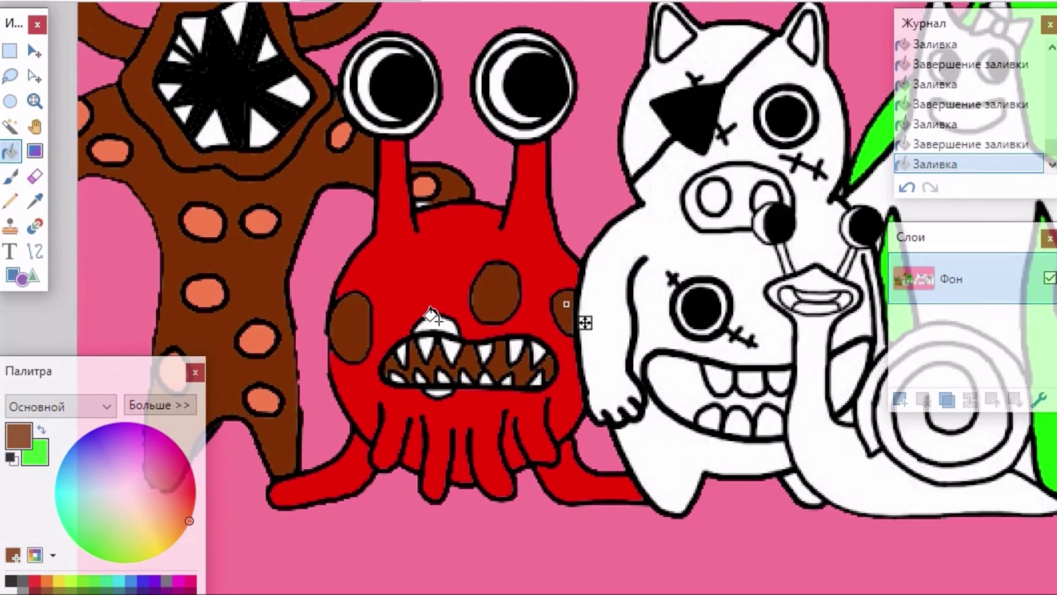
left_click(438, 321)
left_click(439, 393)
- Fill the outer rims of both of the red monster's eyes with brown
left_click_drag(442, 592, 469, 592)
left_click(18, 155)
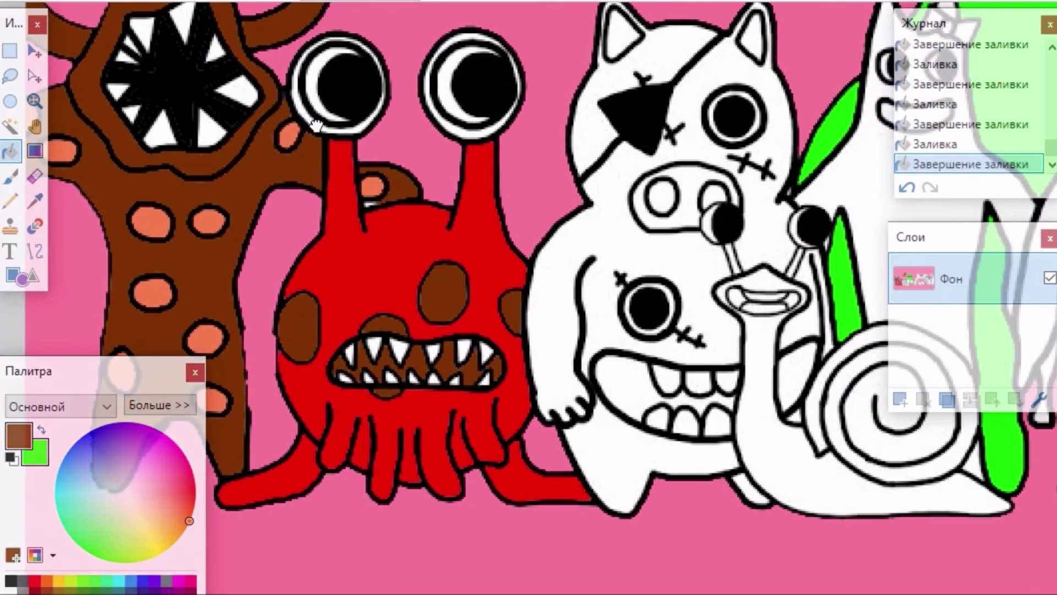
left_click(333, 135)
left_click(459, 38)
- Recolour the rim of the red monster's right eye to salmon red
left_click(189, 498)
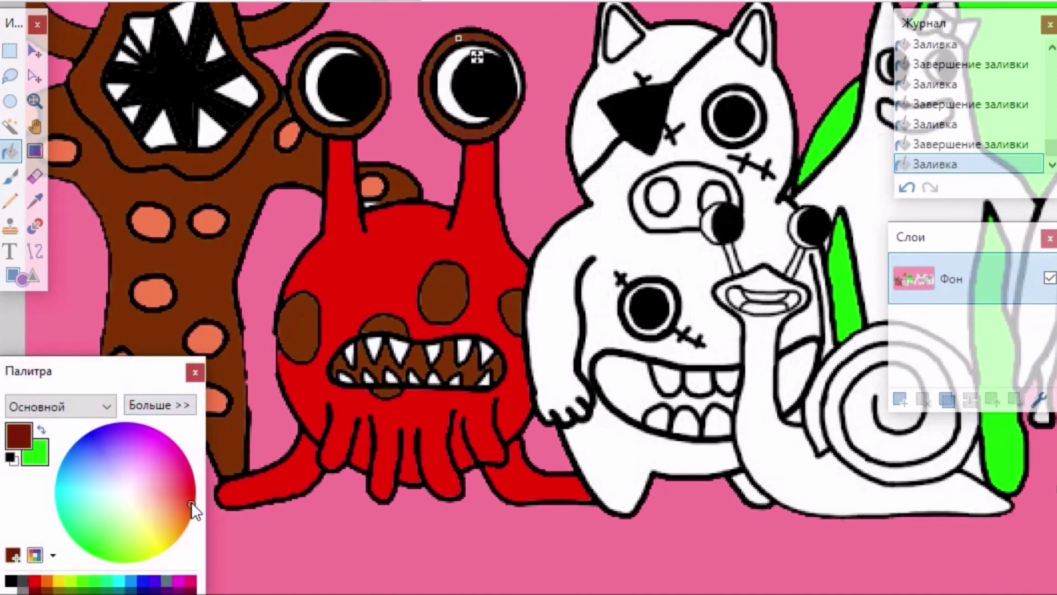
mouse_move(174, 502)
left_mouse_down()
mouse_move(200, 492)
mouse_move(189, 507)
mouse_move(176, 498)
left_mouse_up()
left_click(104, 579)
left_click(195, 484)
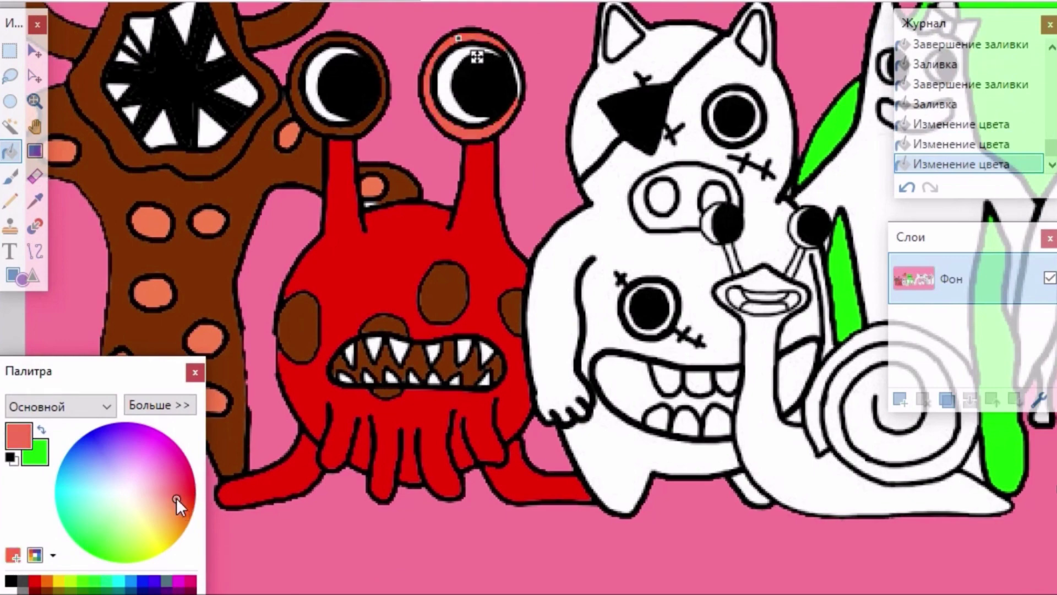
- Try refilling the rim of the red monster's left eye with salmon and with red, and undo the fills
left_click(510, 169)
left_click_drag(329, 134, 379, 145)
key("ctrl+z")
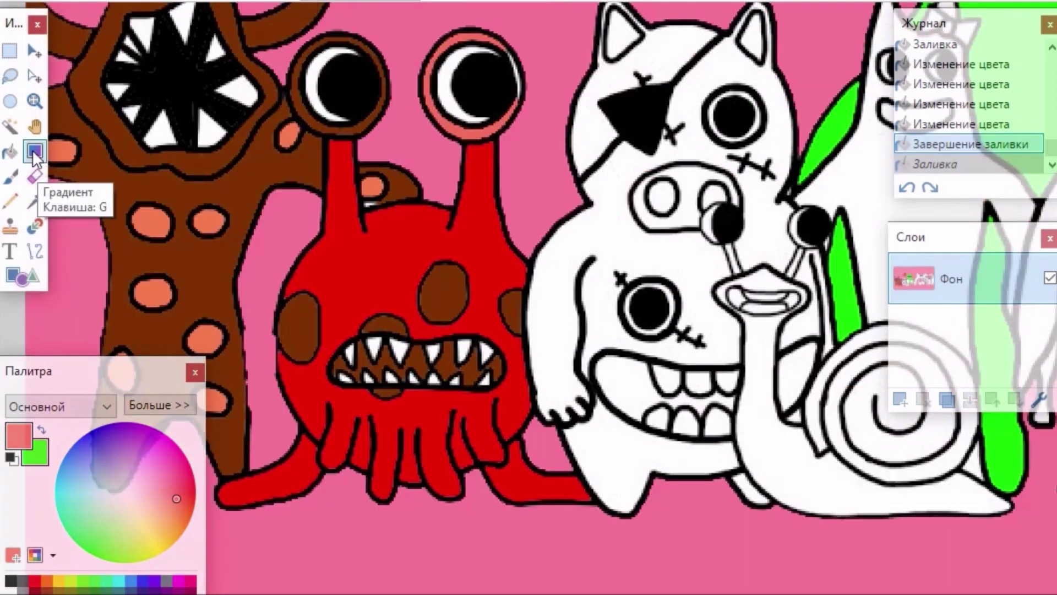
left_click(187, 486)
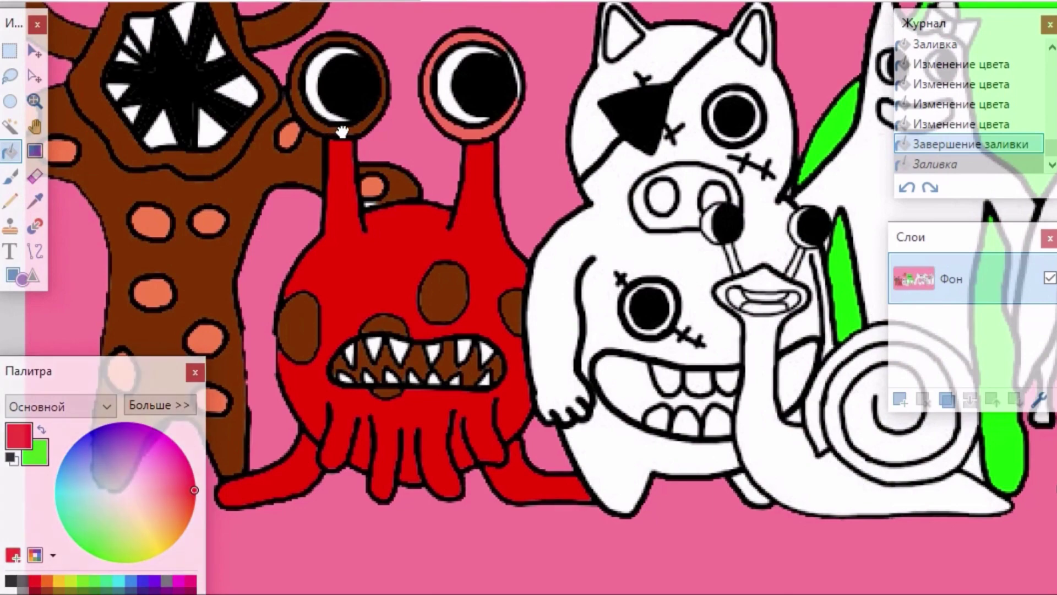
left_click(336, 132)
key("ctrl+z")
- Fill the mouth of the character with the hair bow and the neighbouring horned figure's tongue and body with red
scroll(515, 545, "right", 5)
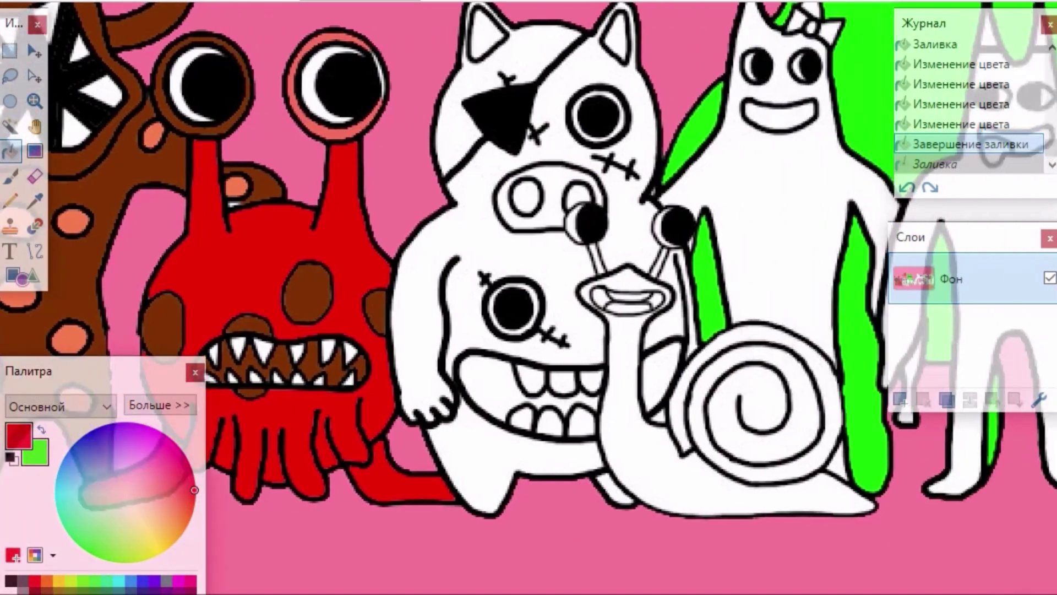
scroll(514, 545, "right", 2)
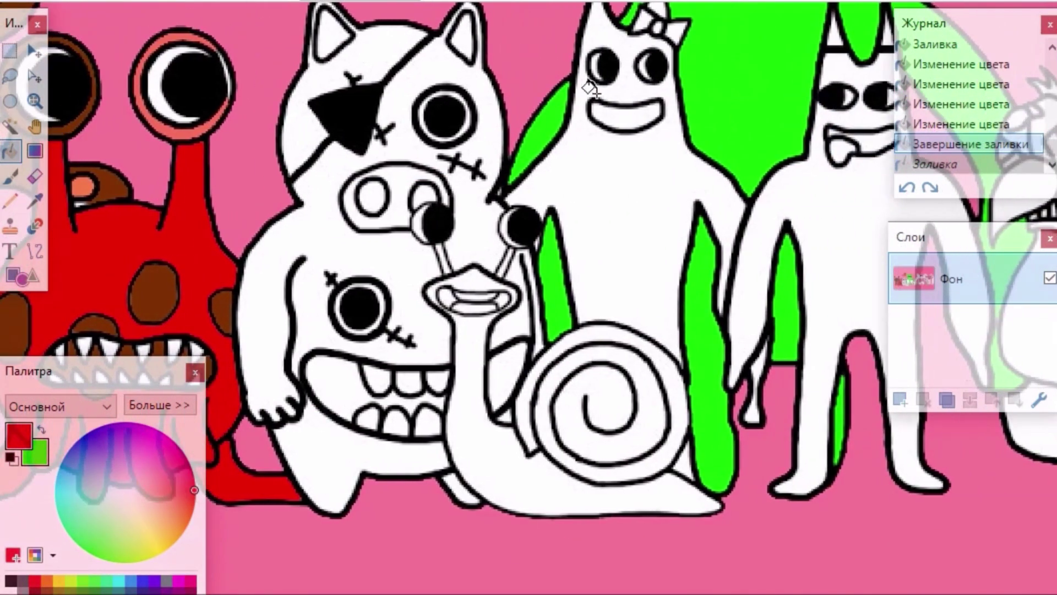
left_click(630, 120)
left_click(837, 150)
left_click(813, 205)
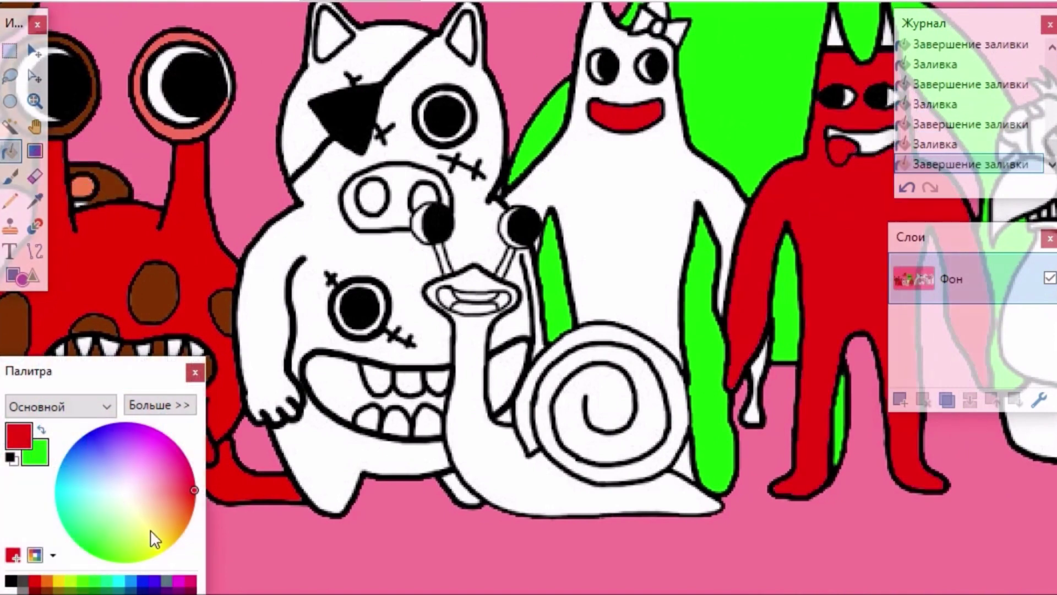
- Fill the snail's body, head and eye stalks with yellow and its spiral shell with orange
left_click(164, 535)
left_click(489, 472)
left_click(474, 280)
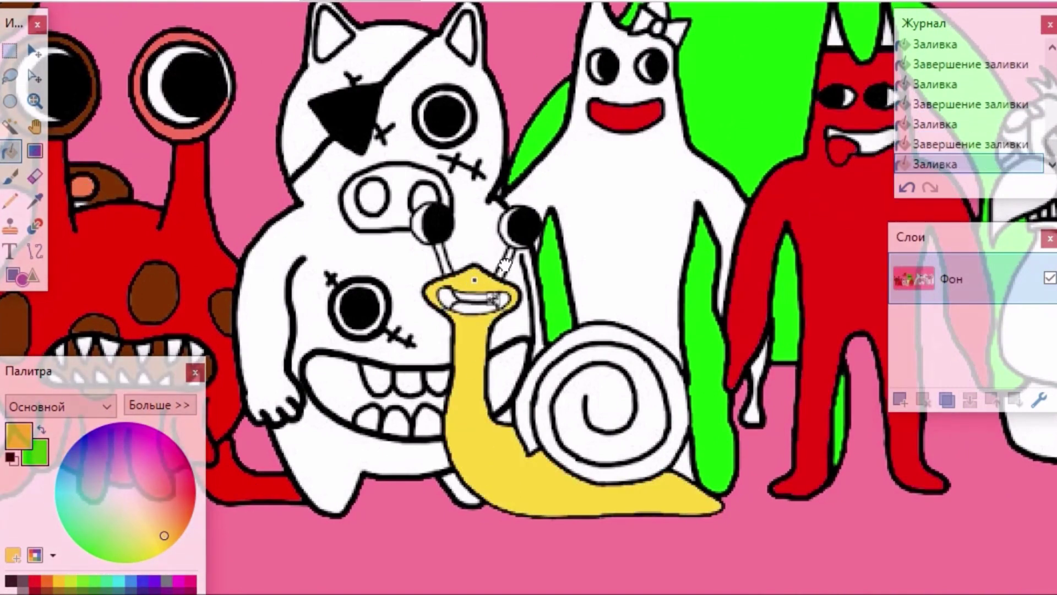
left_click(504, 264)
left_click(443, 256)
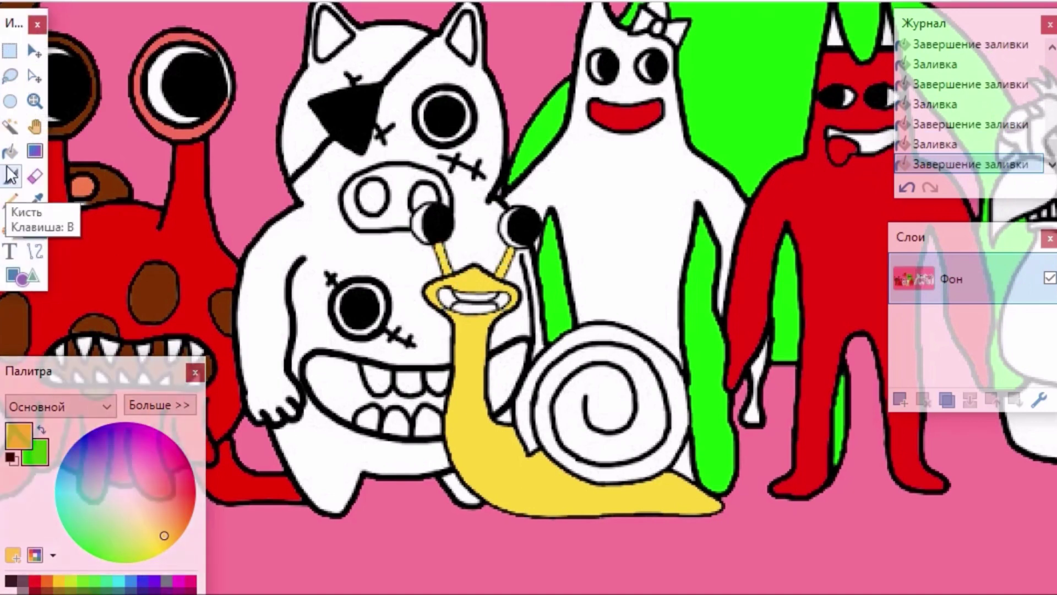
left_click(183, 522)
left_click(604, 385)
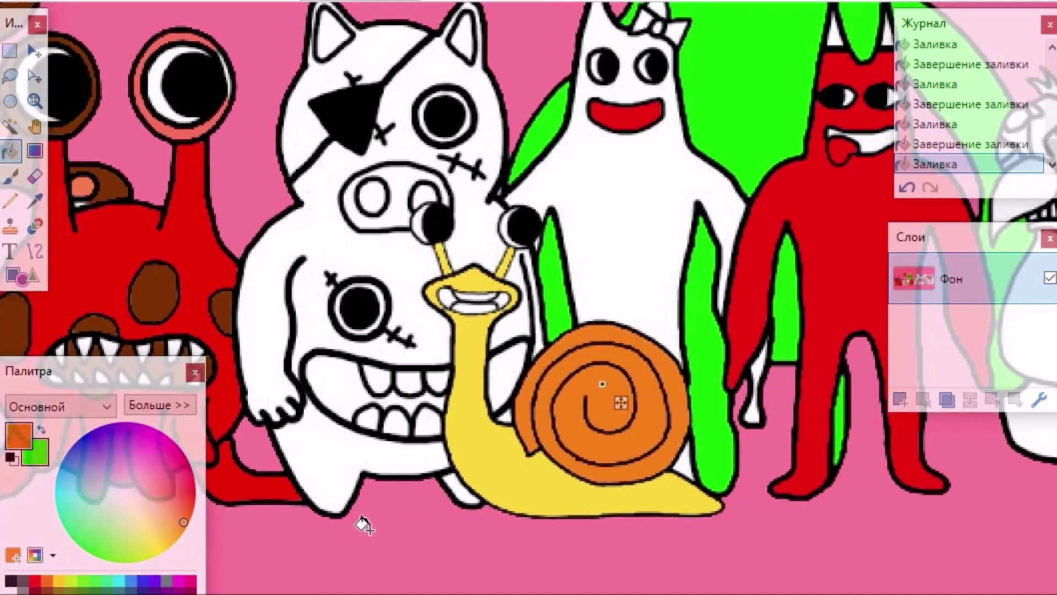
- Fill the head, body, arms and legs of the pig-nosed monster behind the snail with light blue
left_click(104, 467)
left_click(79, 467)
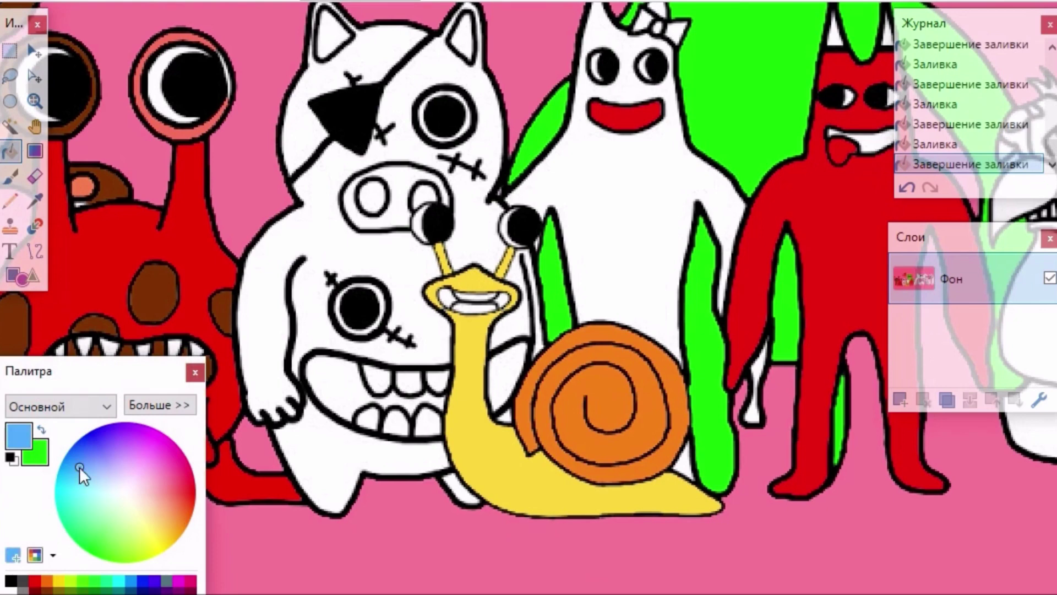
left_click(370, 44)
left_click(337, 479)
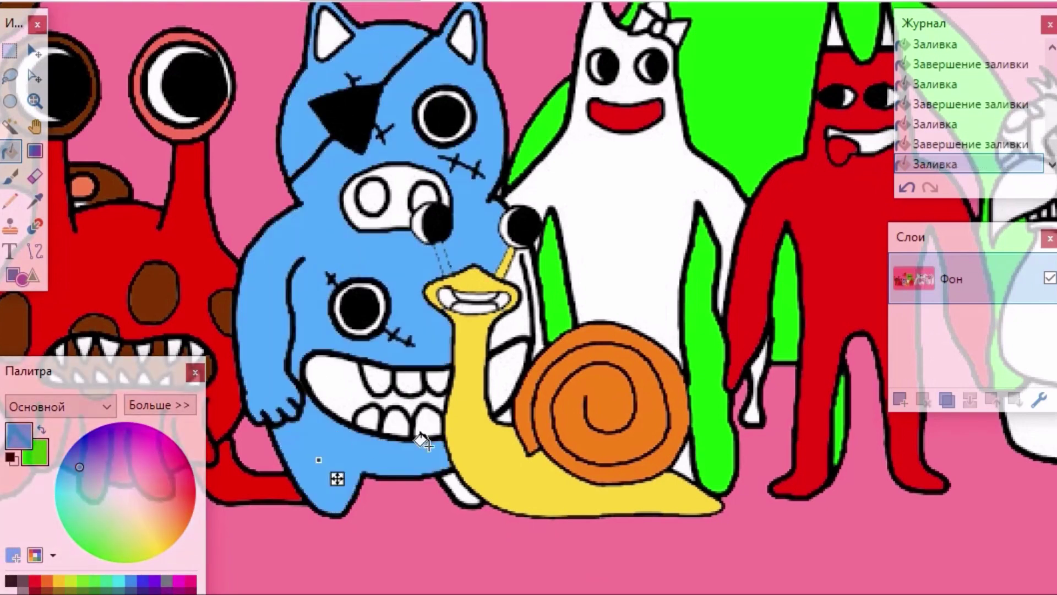
left_click(516, 325)
left_click(506, 417)
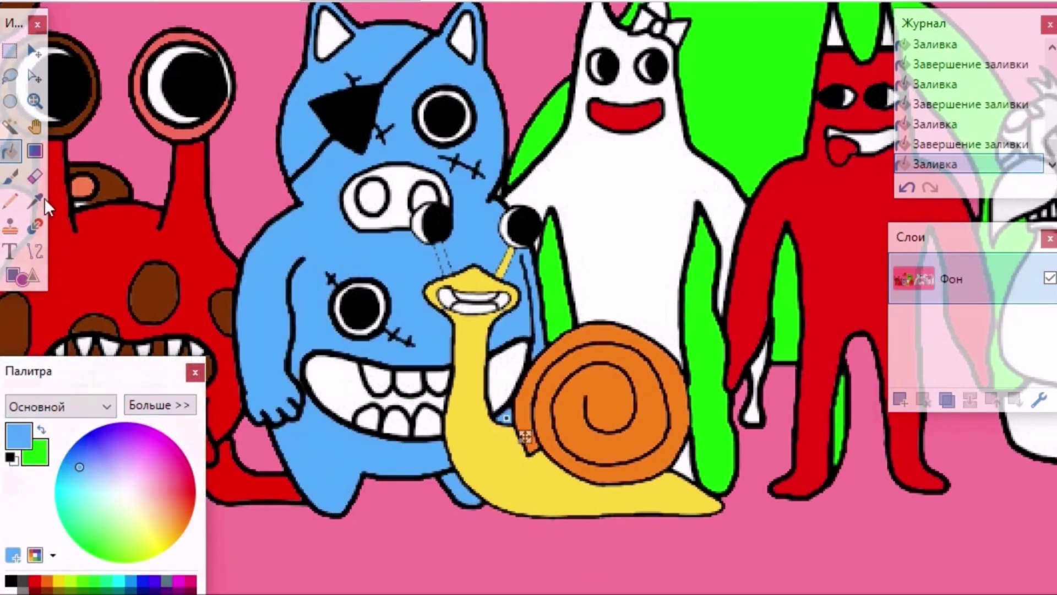
- Fill the blue pig monster's open mouth, inner ears and snout with dark grey, keeping the teeth white
left_click(34, 176)
left_click(13, 154)
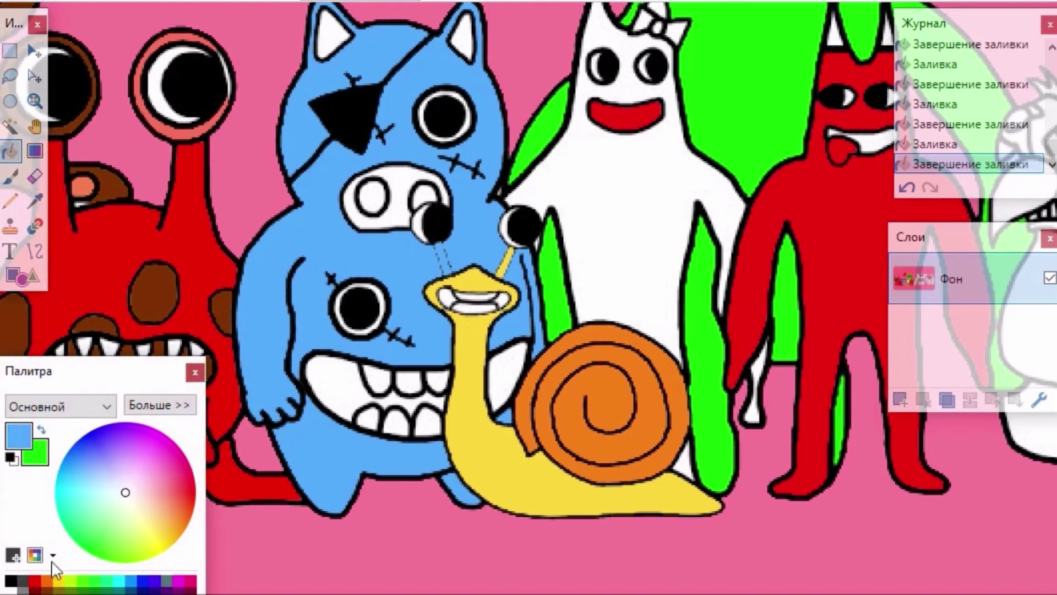
left_click(22, 579)
left_click(338, 394)
left_click(495, 364)
left_click(461, 39)
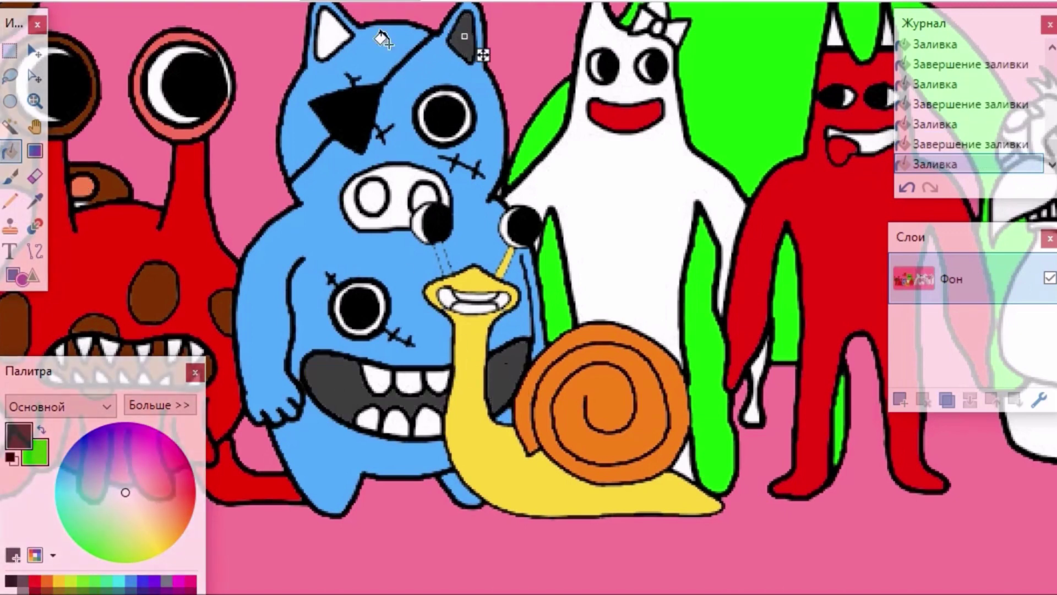
left_click(336, 36)
left_click(353, 184)
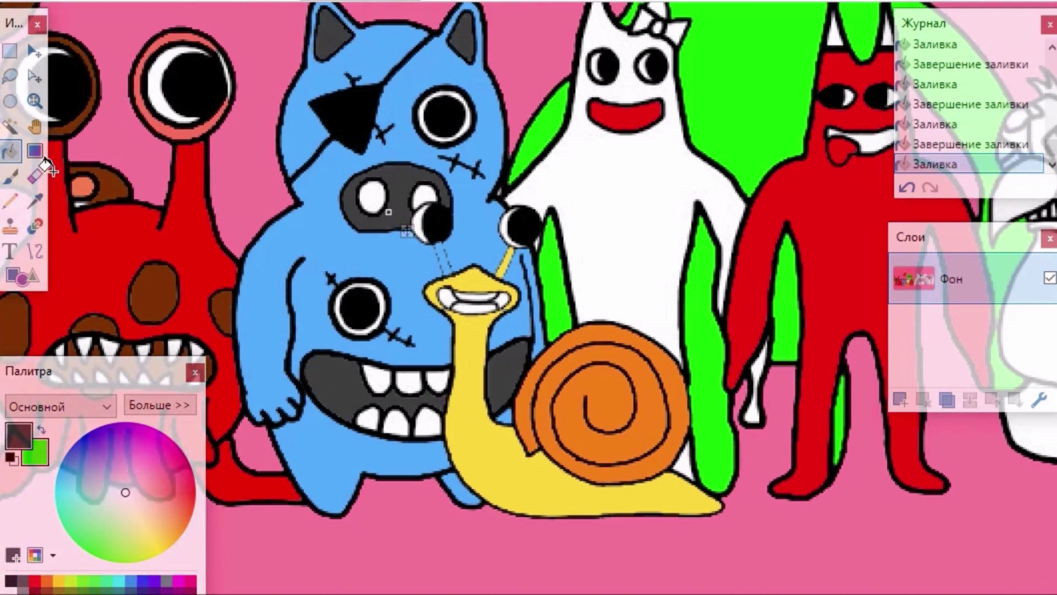
- Fill both nostrils of the blue pig monster with black
left_click(11, 152)
left_click(11, 580)
left_click(372, 197)
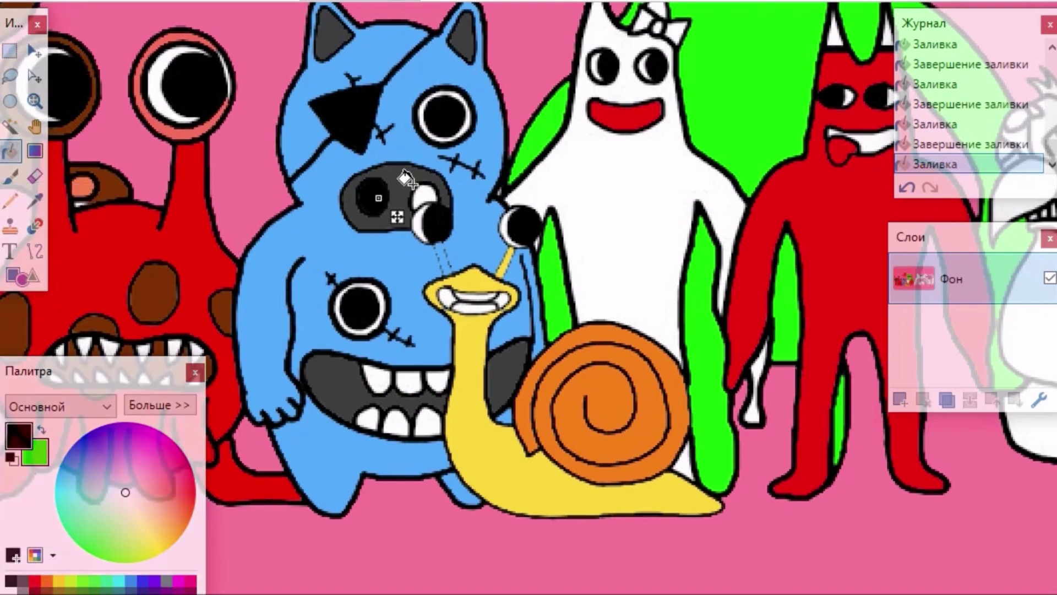
left_click(427, 196)
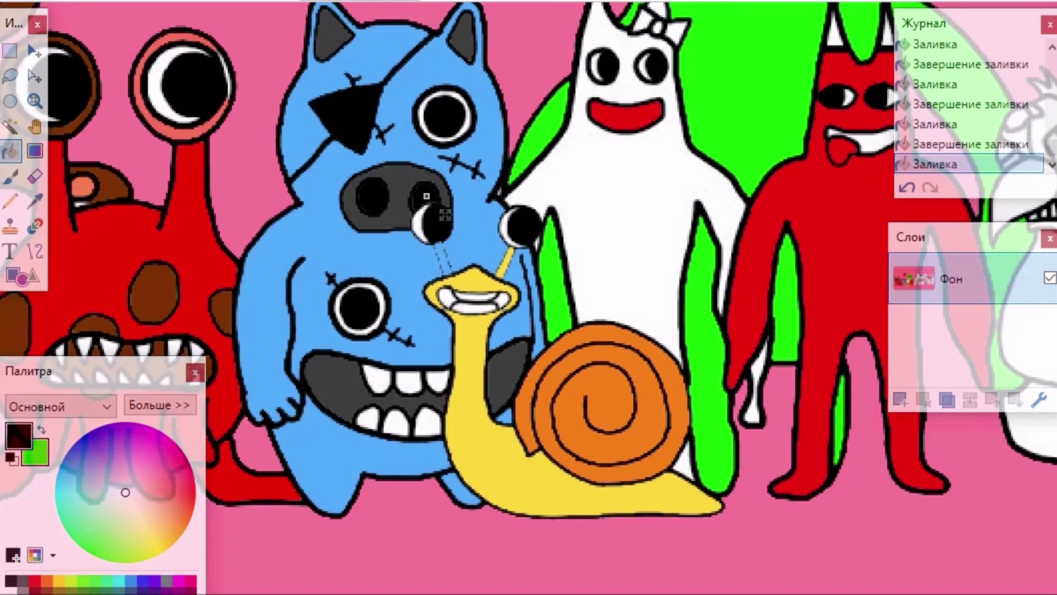
- Draw black lines over the faded outlines of the snail's two eye stalks with the Line/Curve tool
scroll(426, 195, "up", 2)
left_click(34, 252)
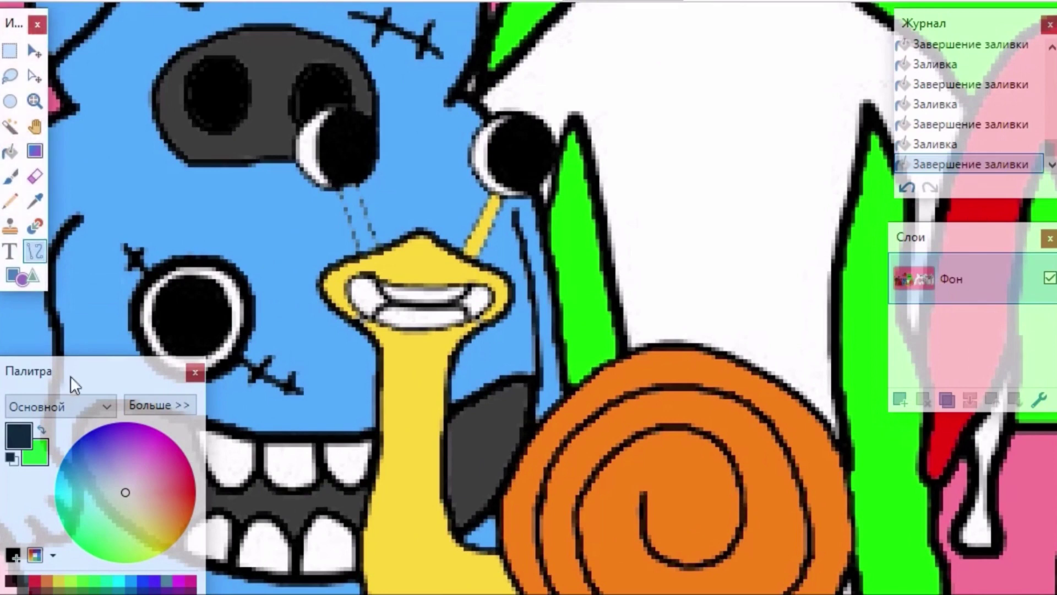
mouse_move(358, 180)
left_mouse_down()
mouse_move(378, 247)
mouse_move(353, 246)
left_mouse_up()
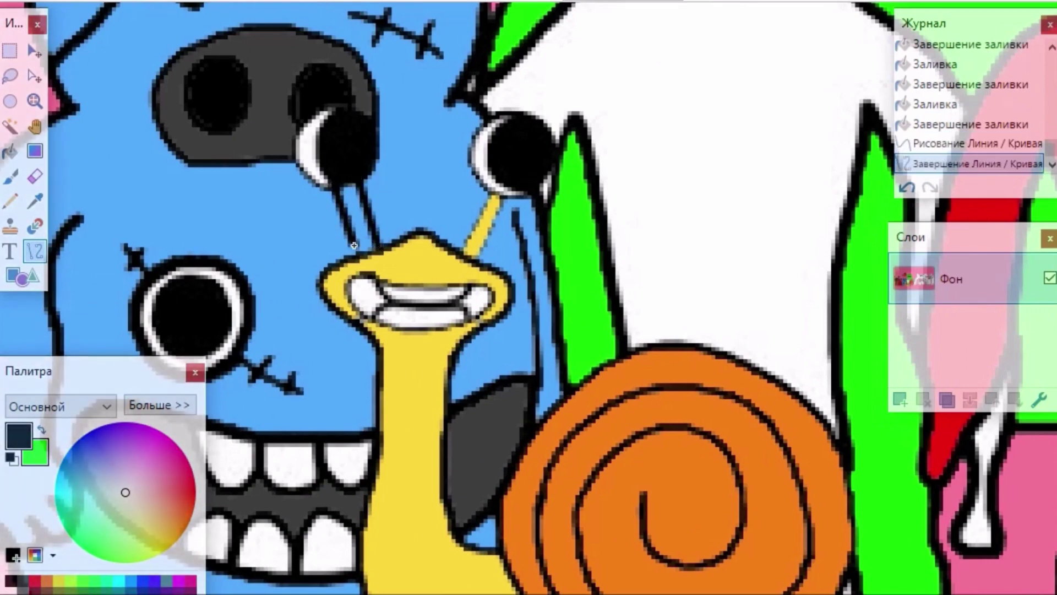
mouse_move(489, 187)
left_mouse_down()
mouse_move(462, 251)
mouse_move(484, 252)
mouse_move(482, 261)
left_mouse_up()
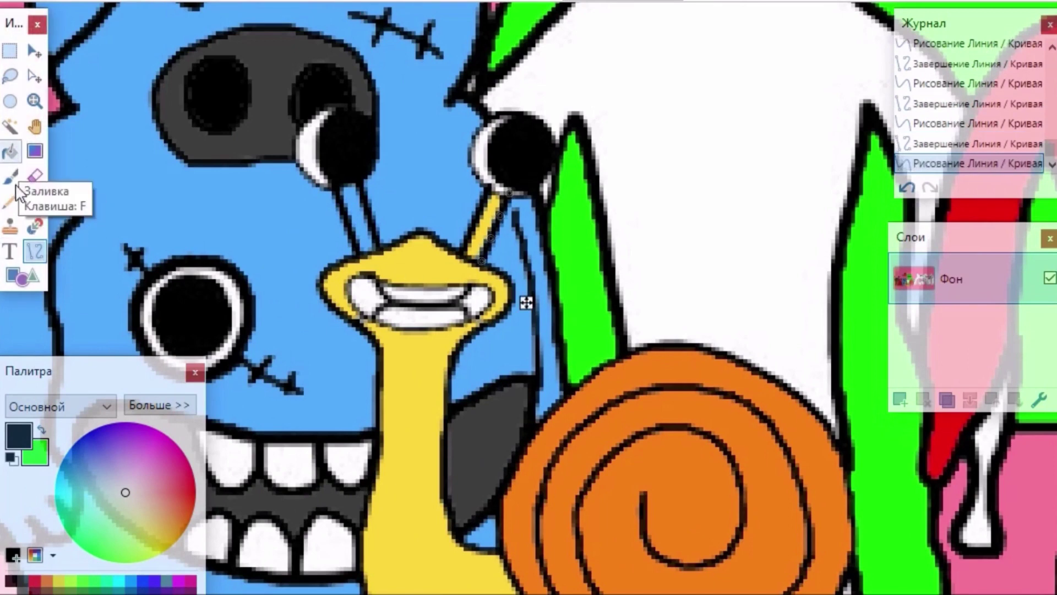
- Sample the yellow of the snail's head and fill the eye stalk overlapping the blue pig with it
left_click(34, 201)
left_click(404, 263)
left_click(10, 151)
left_click(362, 212)
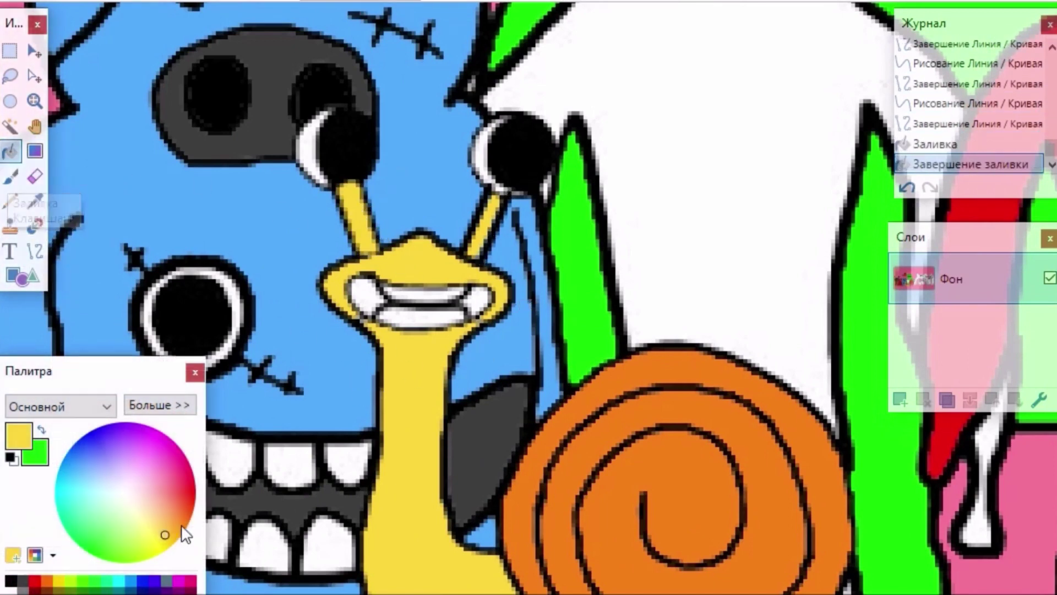
- Fill both corners of the snail's mouth with red, keeping the teeth white
left_click_drag(182, 530, 194, 506)
left_click(365, 291)
left_click(478, 297)
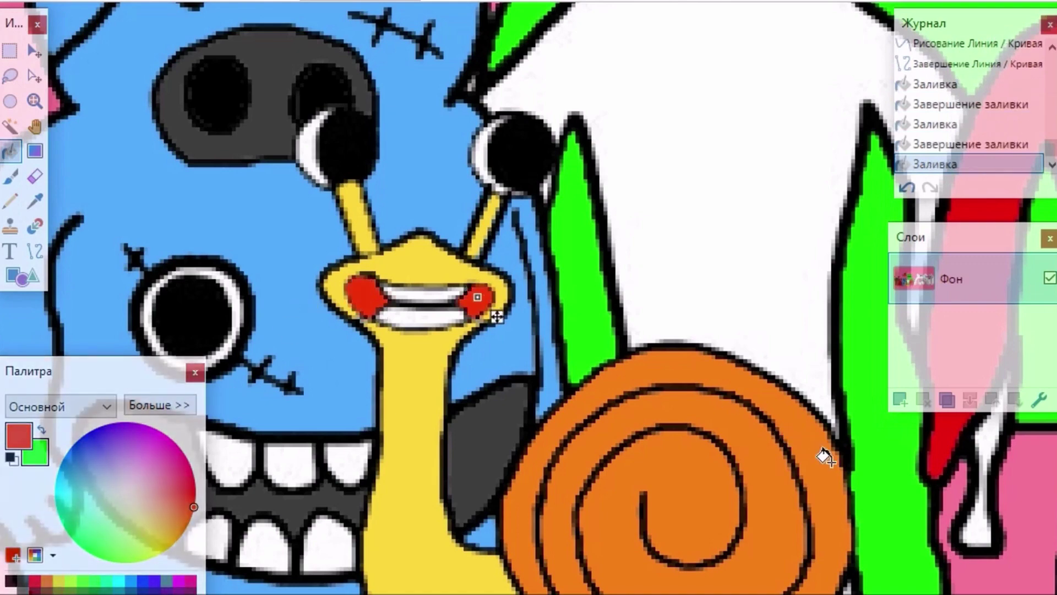
- Fill the hair bow on the white monster's head with light pink
scroll(495, 316, "down", 3, "ctrl")
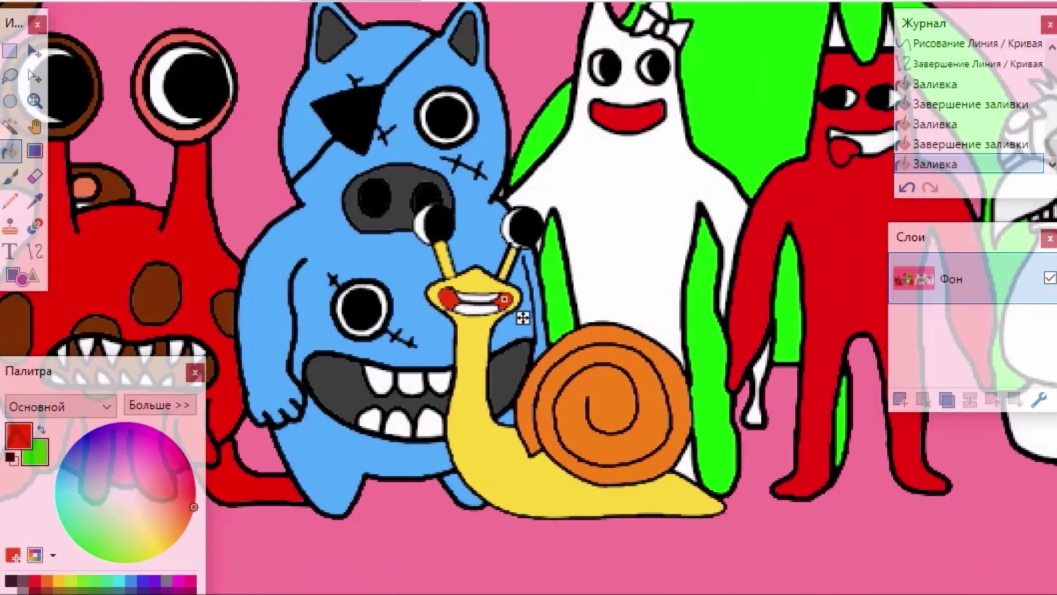
scroll(495, 316, "up", 1)
scroll(495, 316, "right", 3)
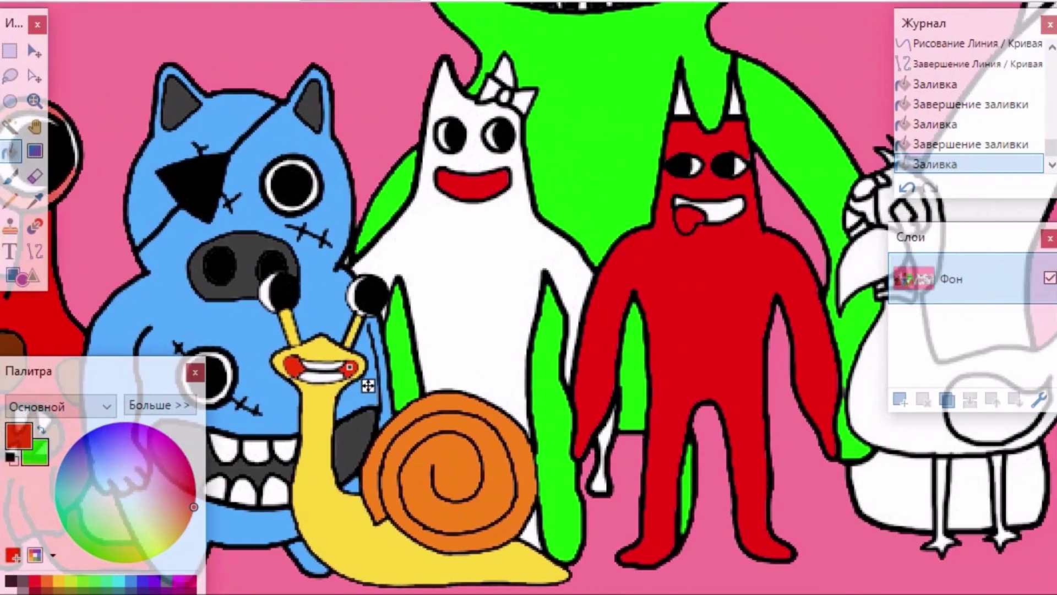
left_click(158, 470)
left_click(492, 87)
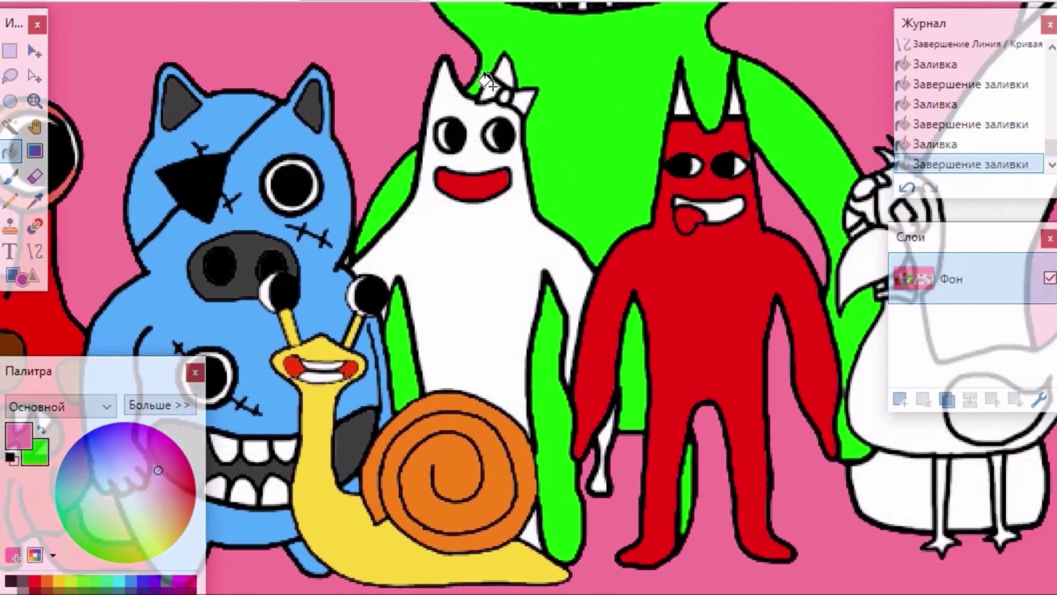
key("ctrl+plus")
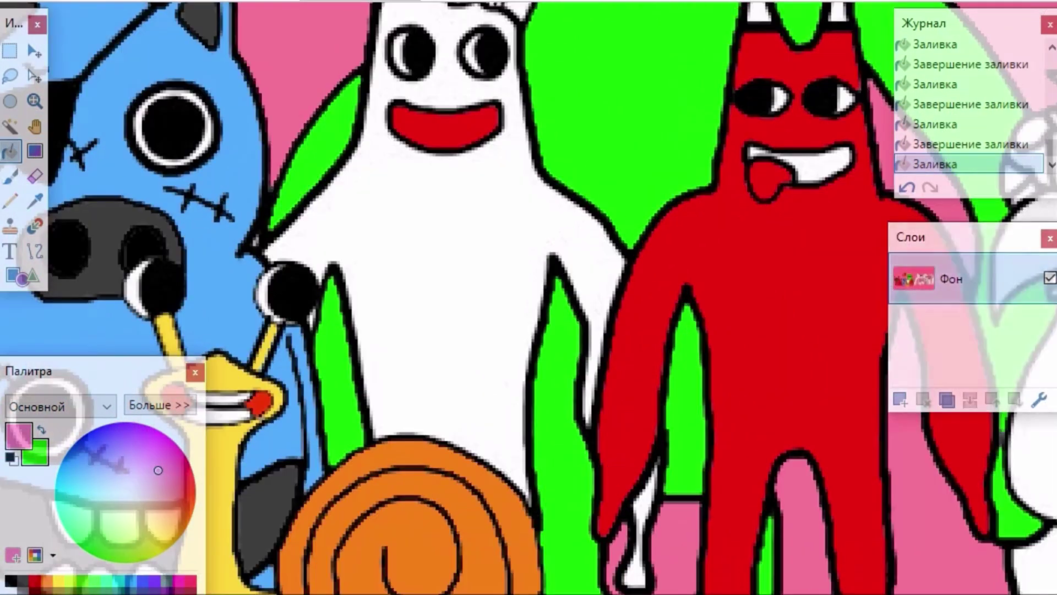
scroll(498, 165, "up", 3)
left_click(527, 172)
left_click(493, 170)
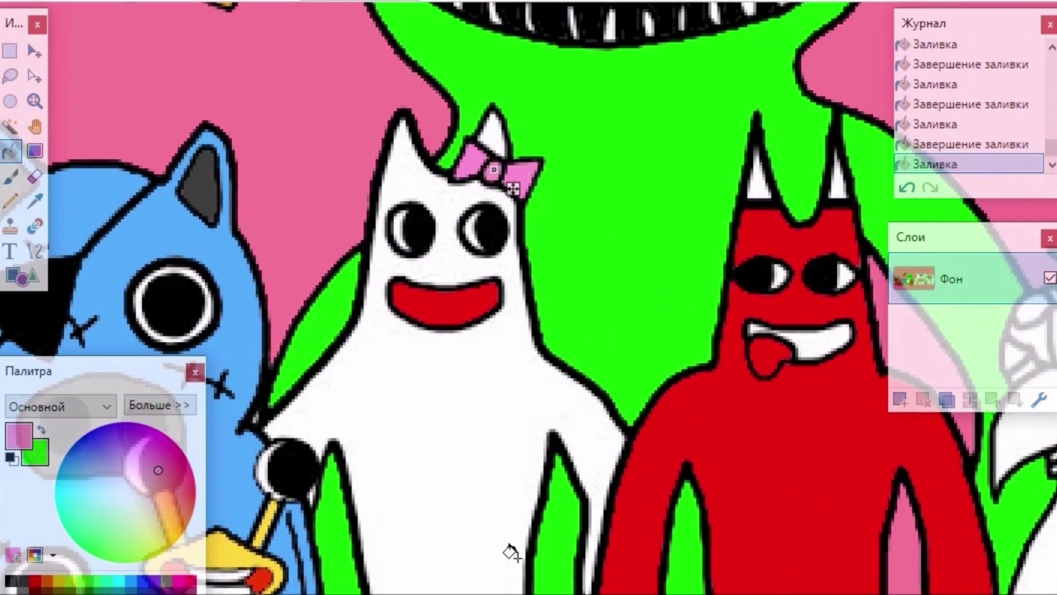
- Fill the inside of the red horned monster's mouth with dark red, leaving its tongue bright red
scroll(498, 171, "right", 4)
left_click(15, 151)
left_click_drag(176, 491, 193, 508)
left_click(195, 491)
left_click(624, 340)
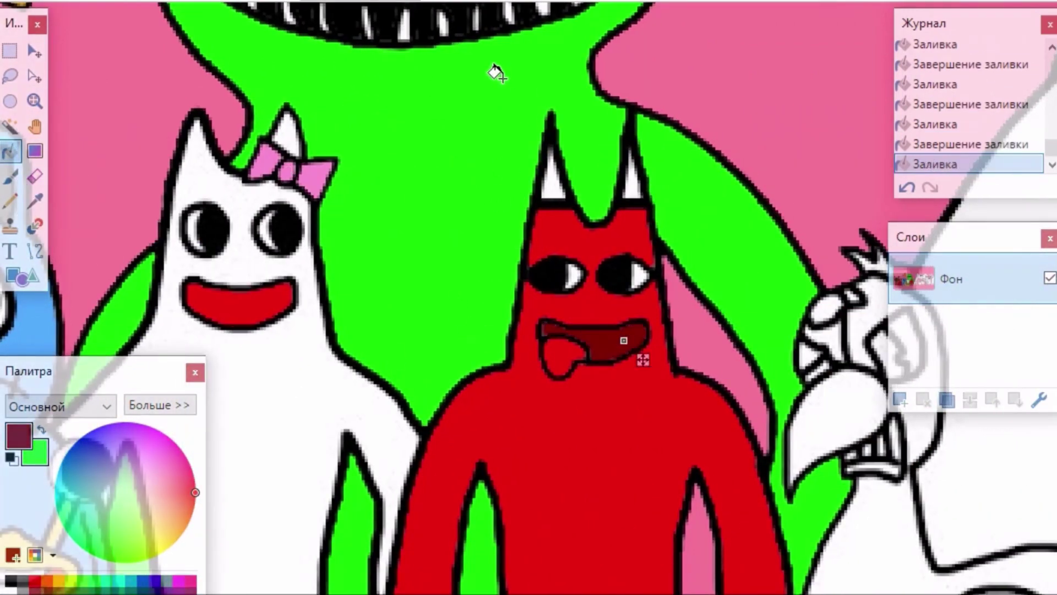
- Paint a small yellow patch at the base of each of the red monster's two horns with the Pencil
left_click(35, 152)
left_click(13, 202)
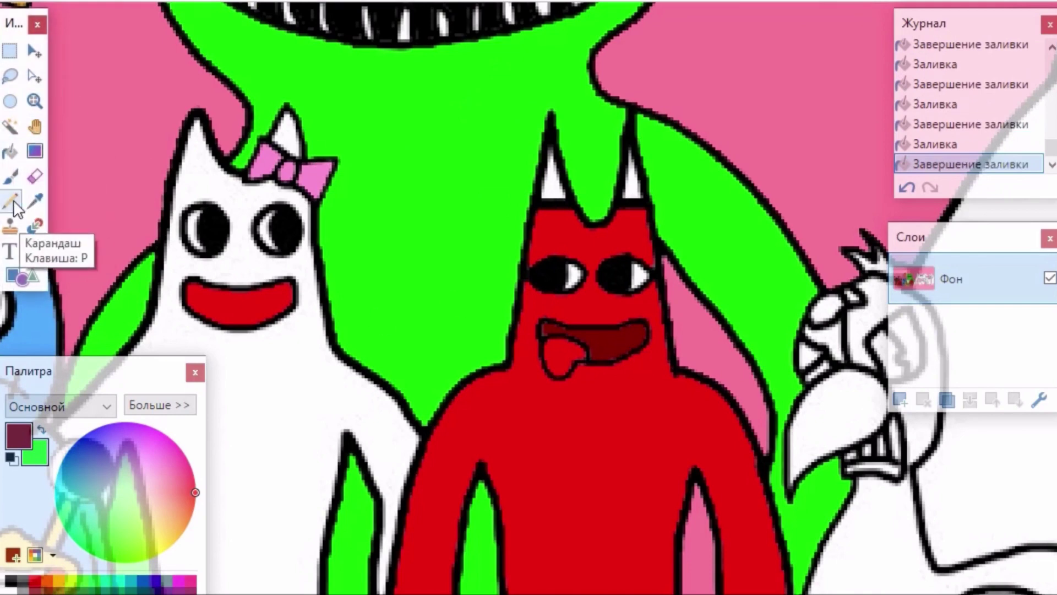
left_click(161, 540)
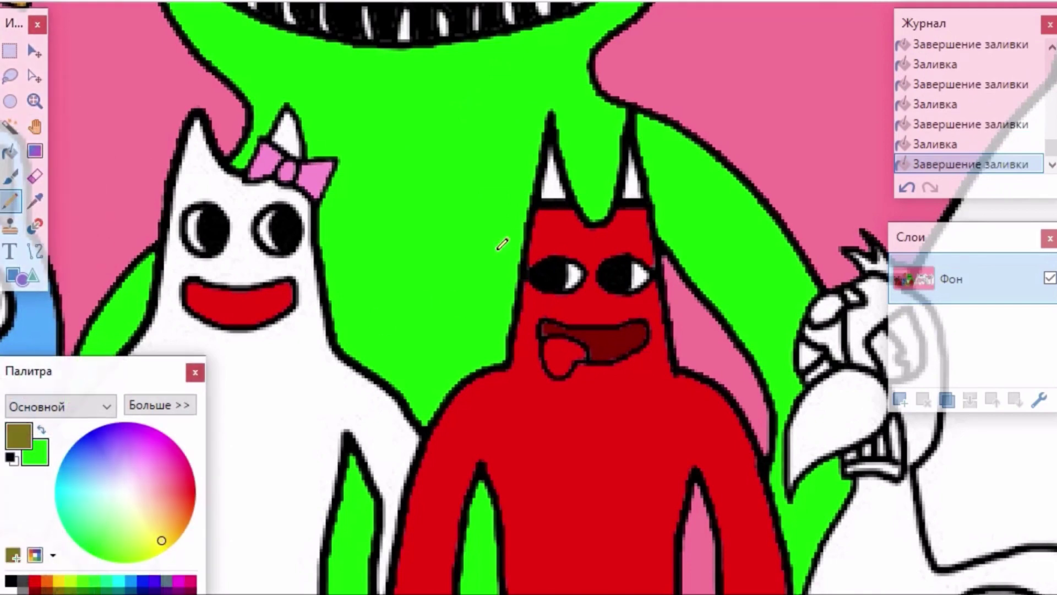
left_click(545, 194)
left_click(58, 581)
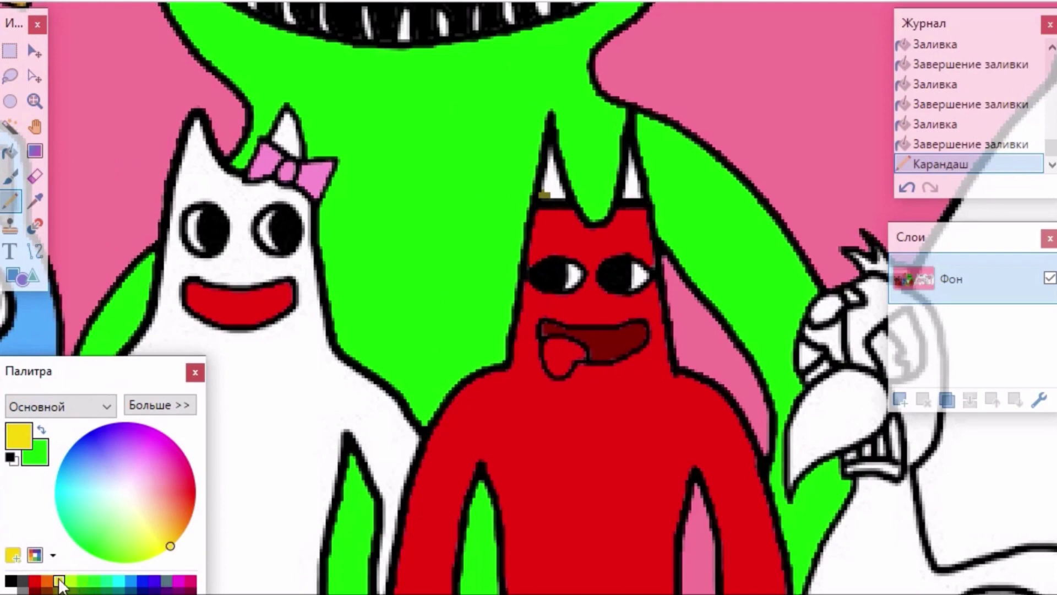
left_click(544, 193)
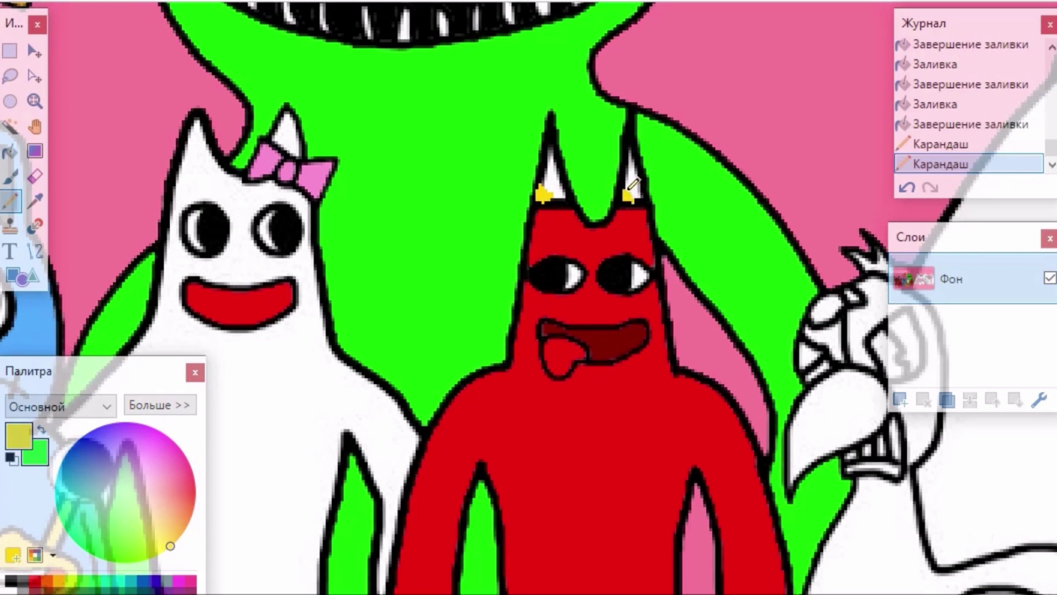
left_click(629, 190)
- Pencil diagonal blue stripes beside the yellow patches on both horns and green patches above the stripes
left_click(35, 150)
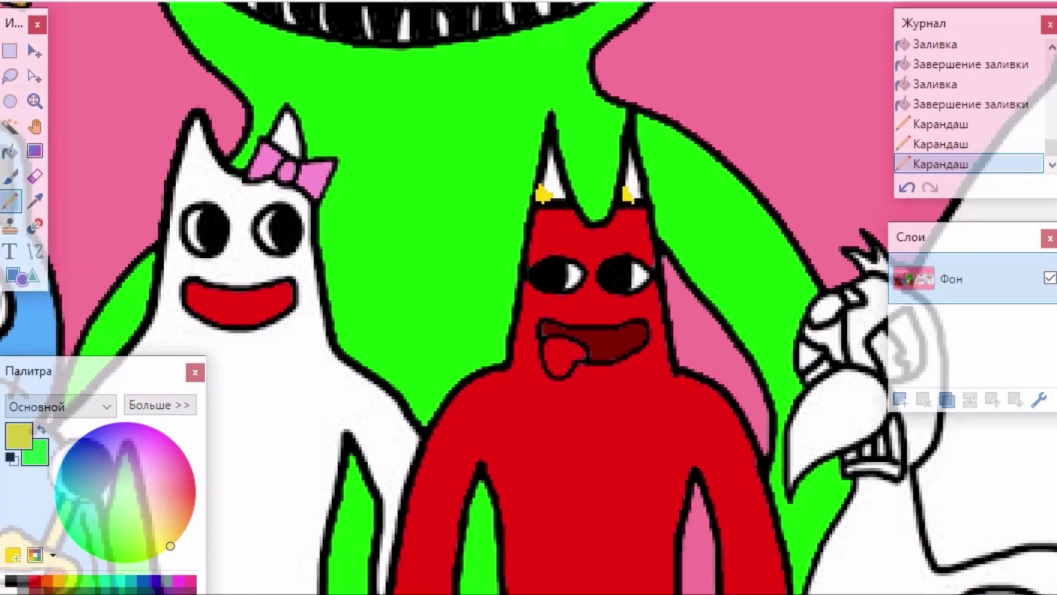
scroll(525, 302, "up", 2)
left_click(89, 451)
left_click_drag(89, 450, 92, 446)
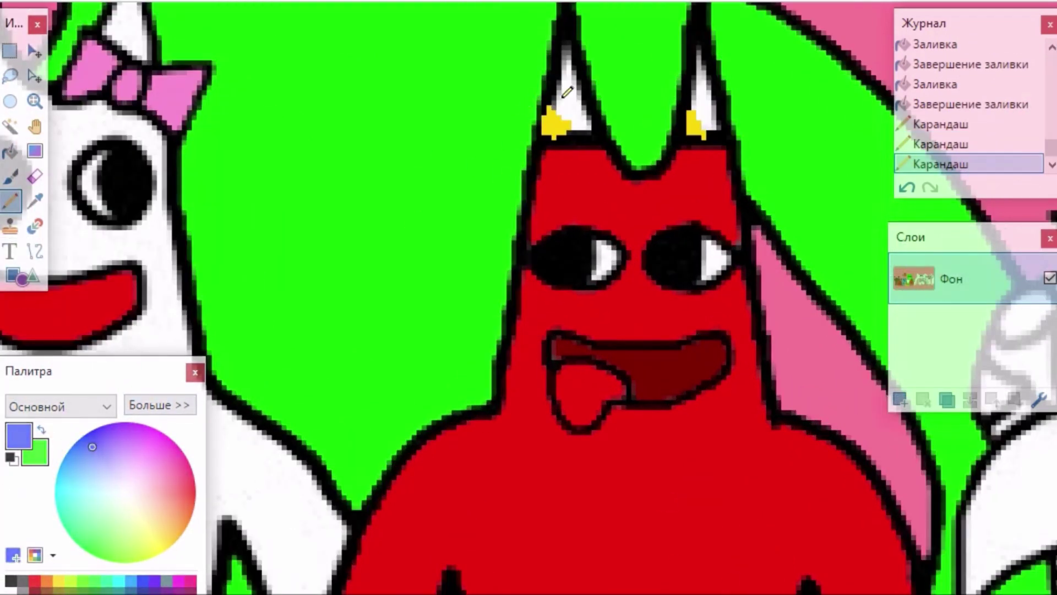
left_click(584, 126)
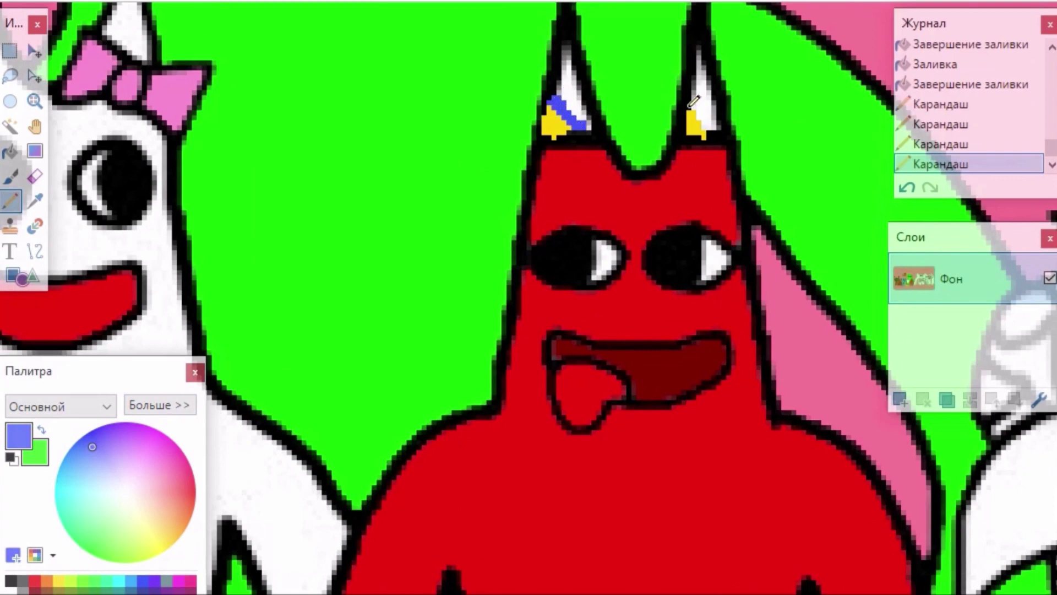
left_click(711, 117)
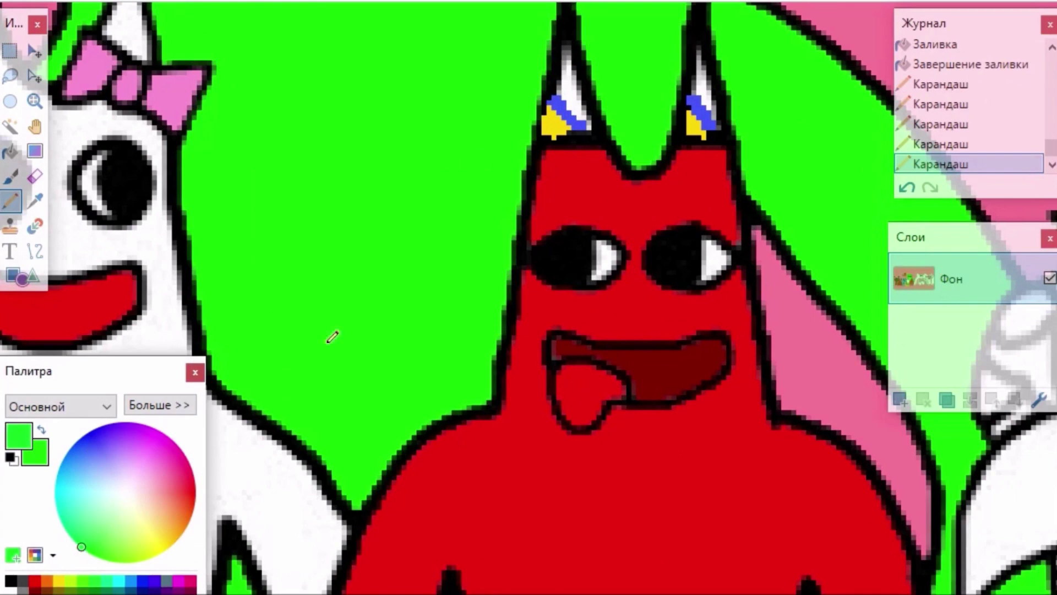
left_click_drag(585, 126, 589, 127)
left_click_drag(694, 91, 710, 99)
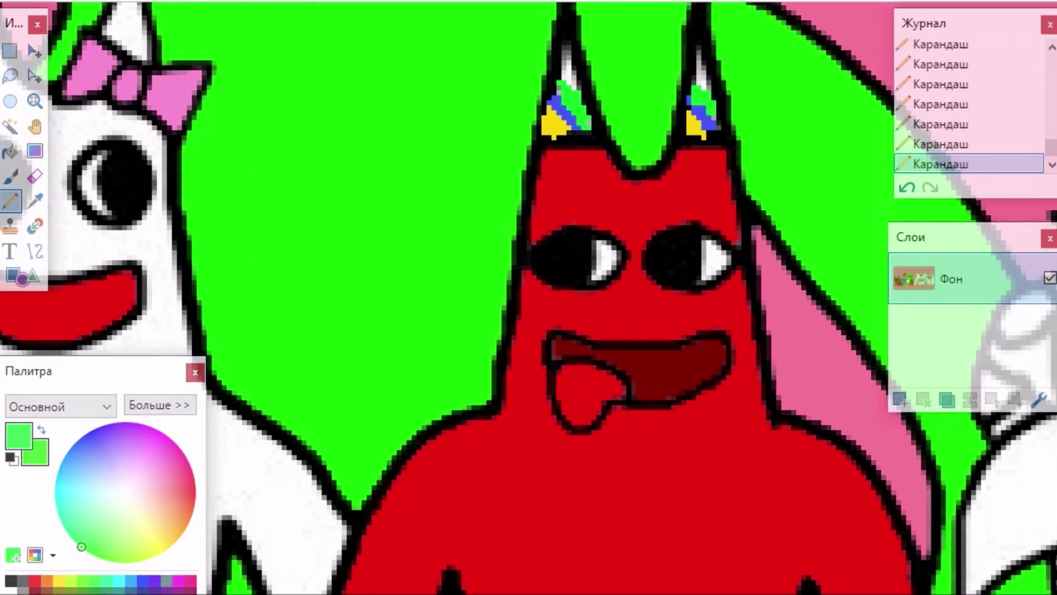
- Fill the body, head and crest of the large-beaked bird beside the red monster with magenta-pink
scroll(529, 297, "down", 4)
scroll(528, 297, "right", 4)
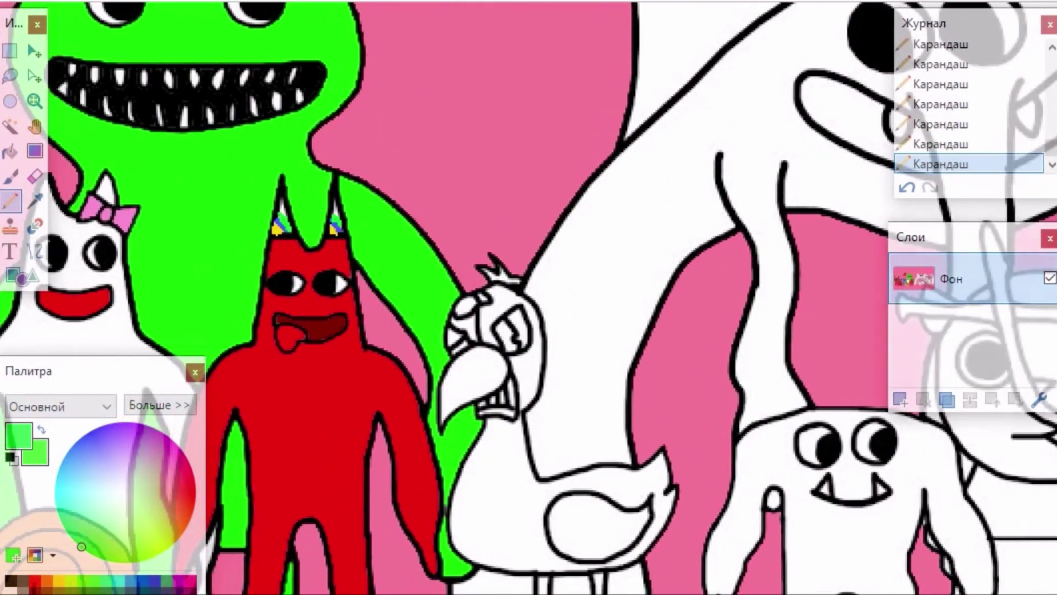
scroll(529, 298, "down", 3)
left_click(10, 151)
left_click(158, 459)
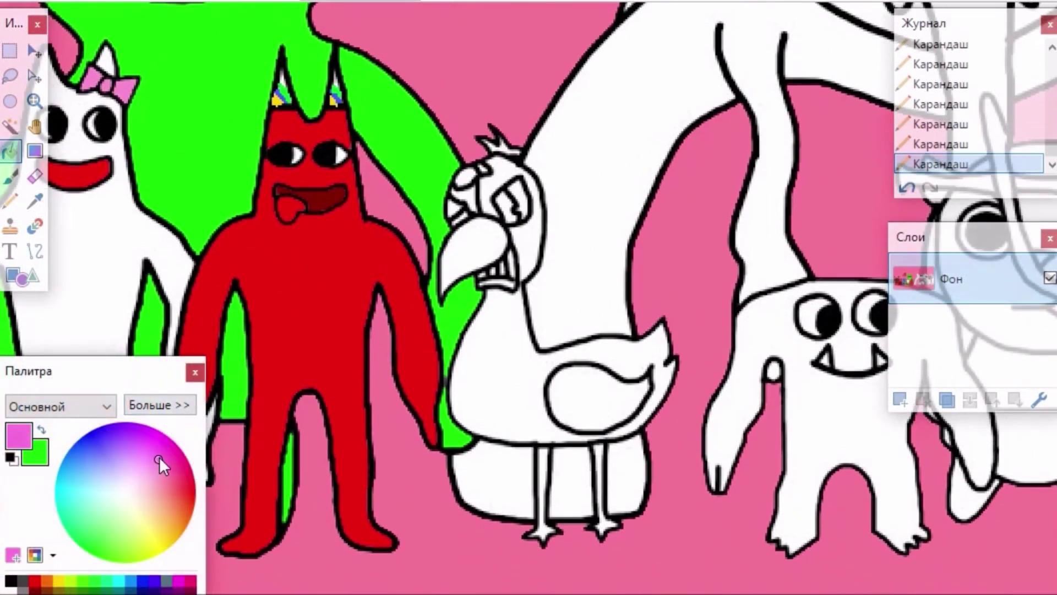
left_click(485, 331)
left_click(498, 173)
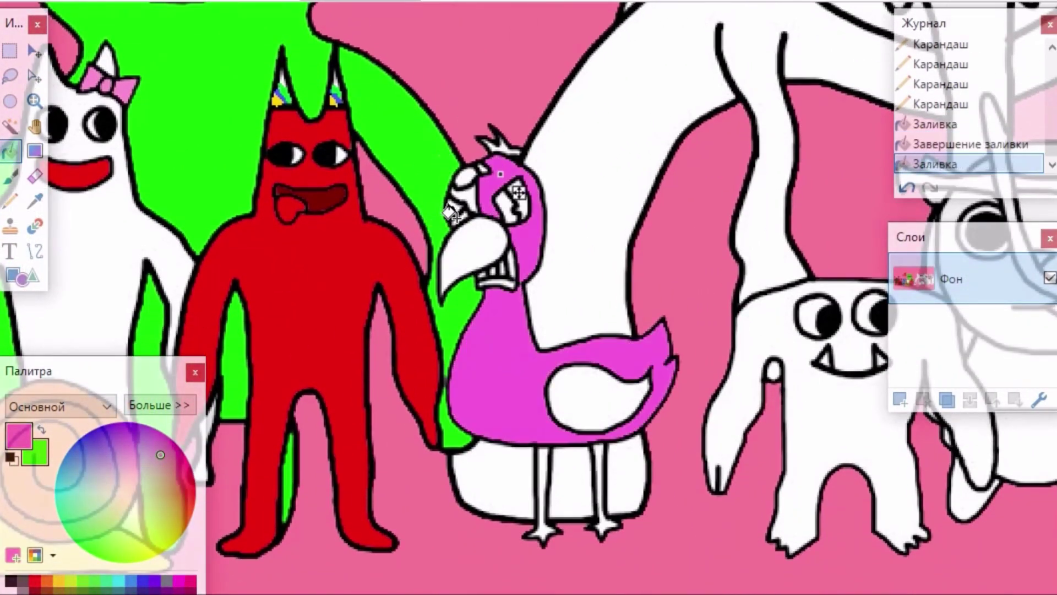
left_click(500, 147)
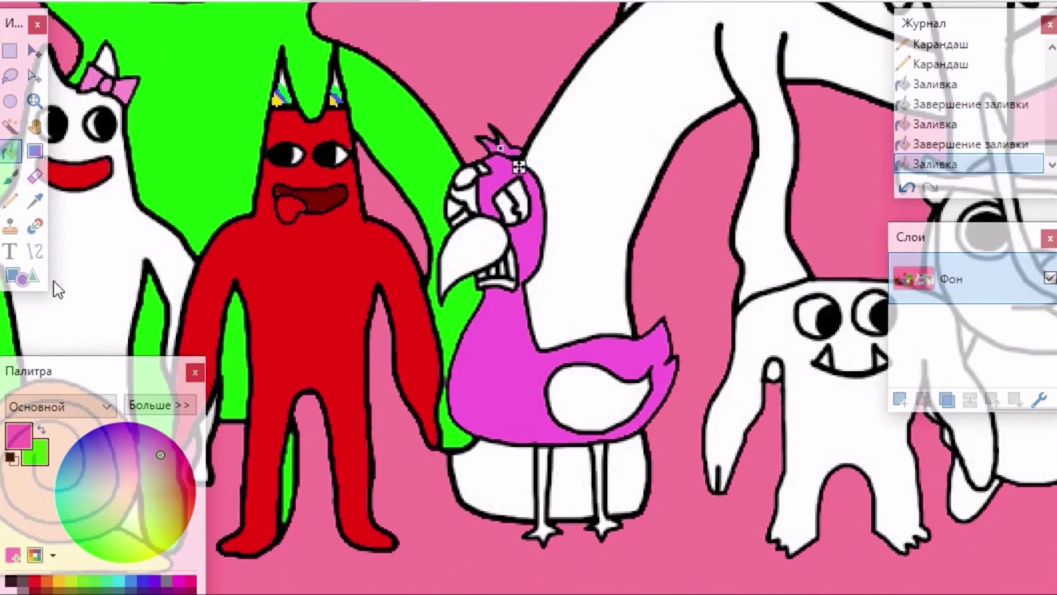
- Fill the magenta bird's legs and both the upper and lower parts of its beak with orange
left_click(12, 152)
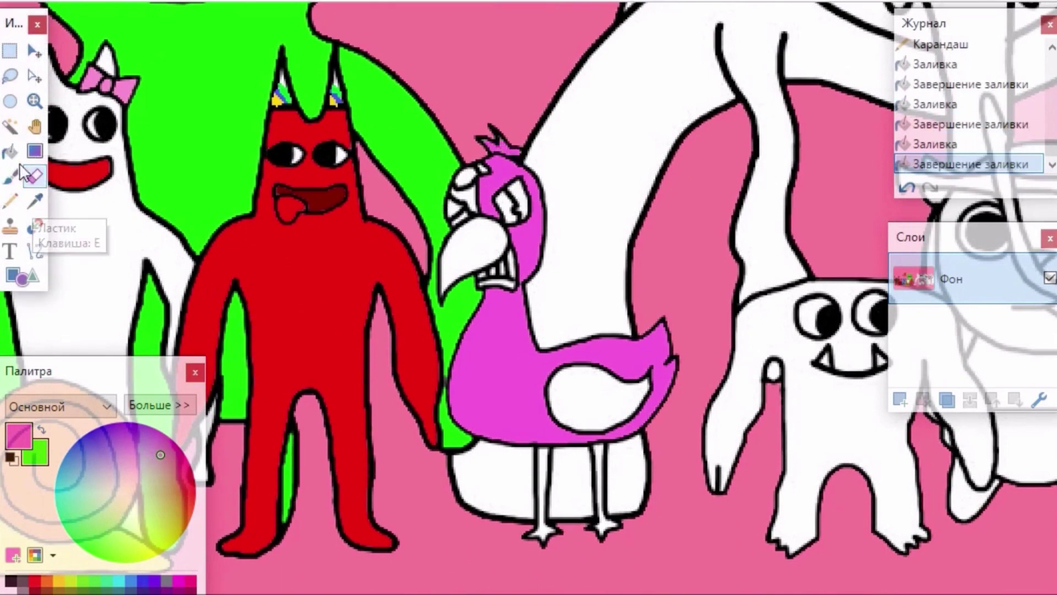
left_click(542, 467)
left_click(595, 450)
left_click(463, 252)
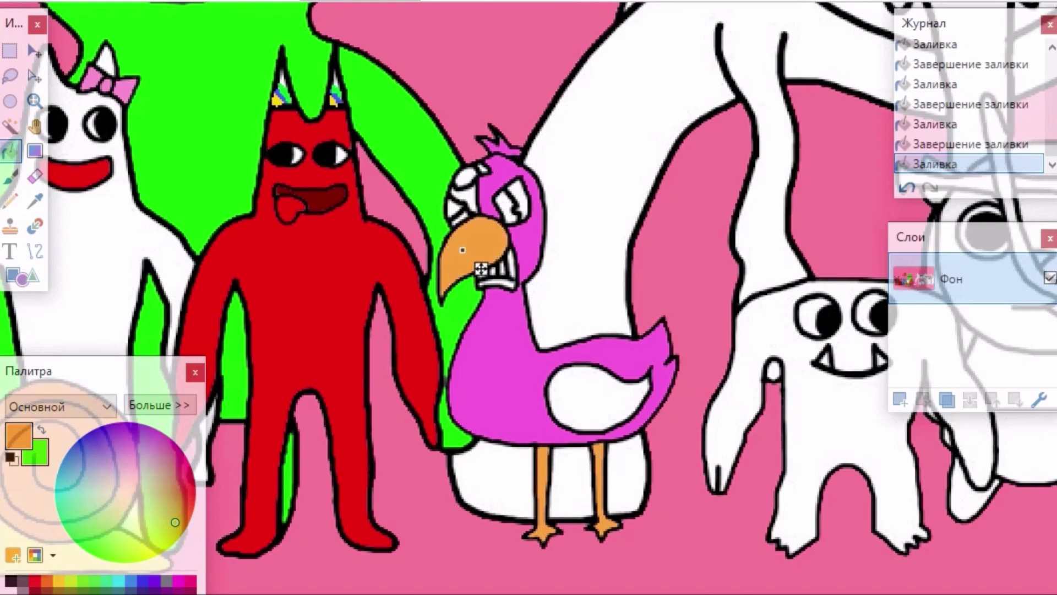
key("ctrl+plus")
left_click(492, 271)
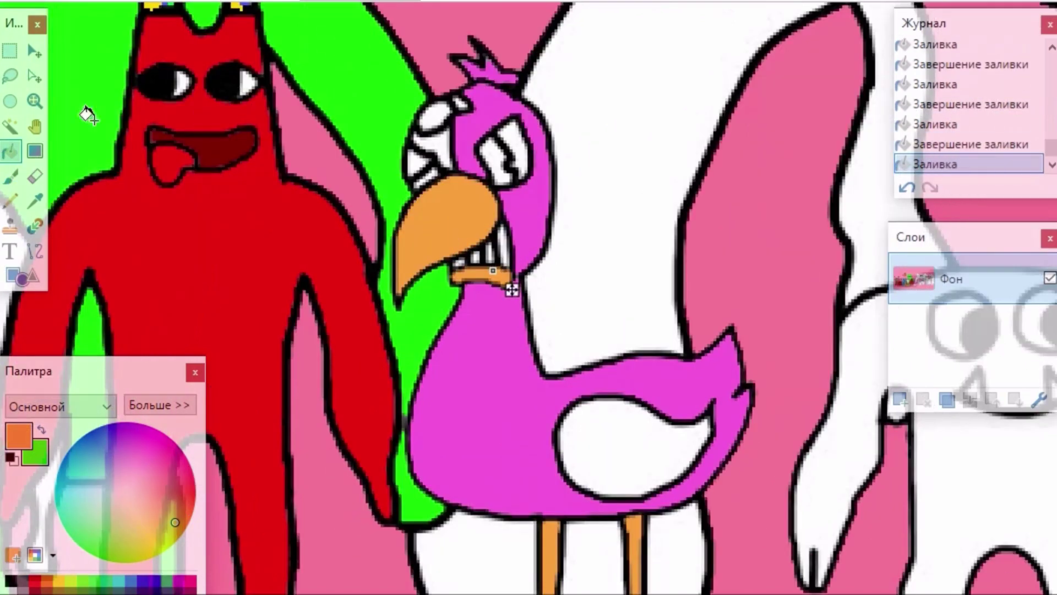
- Fill the patch on the magenta bird's forehead, above its beak, with grey and undo the stray fill over the canvas
left_click(9, 152)
left_click(23, 589)
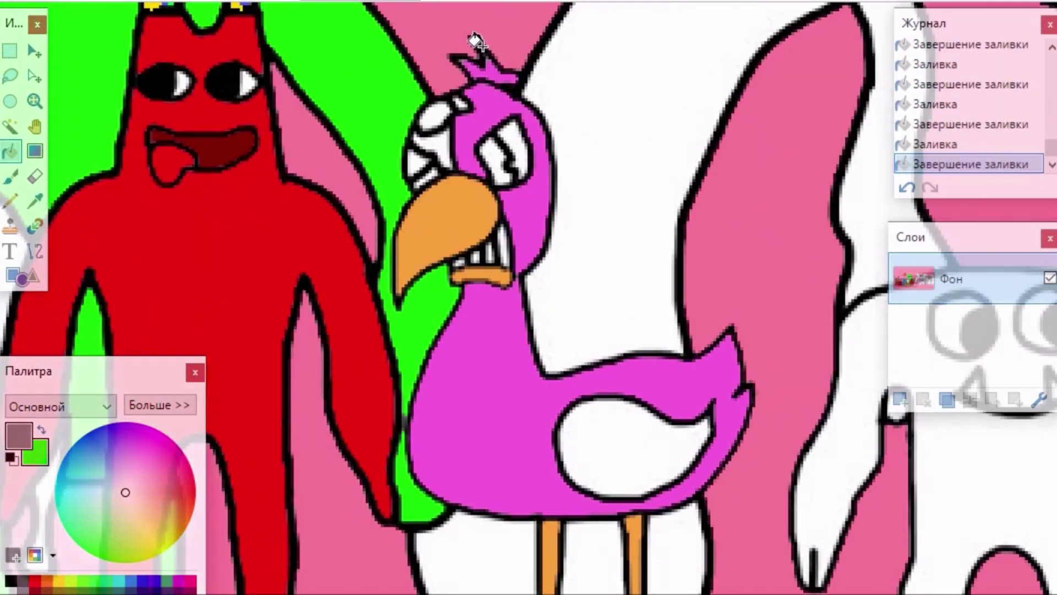
left_click(436, 112)
left_click(425, 167)
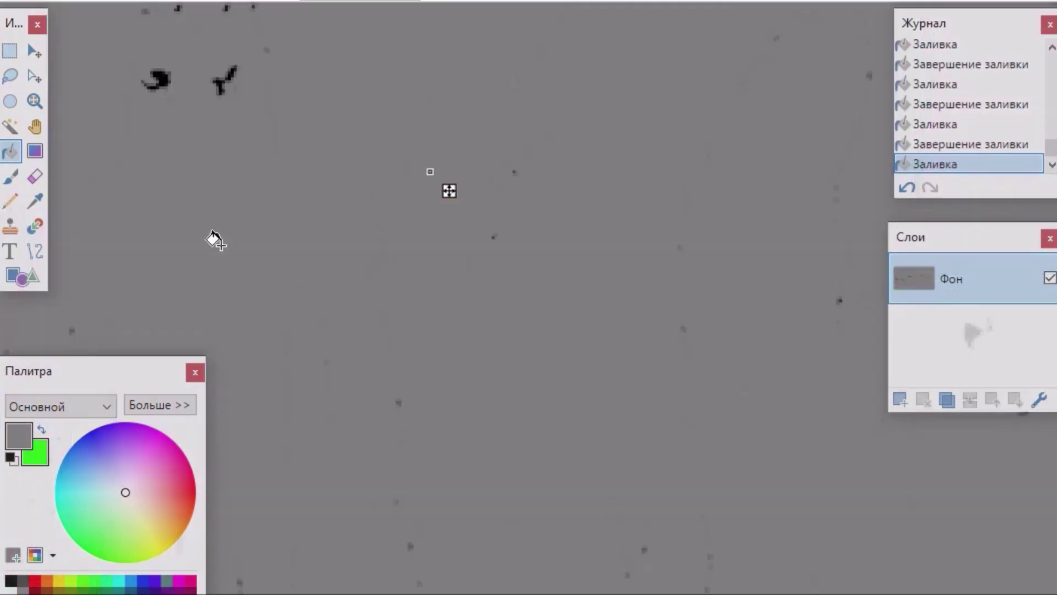
key("ctrl+z")
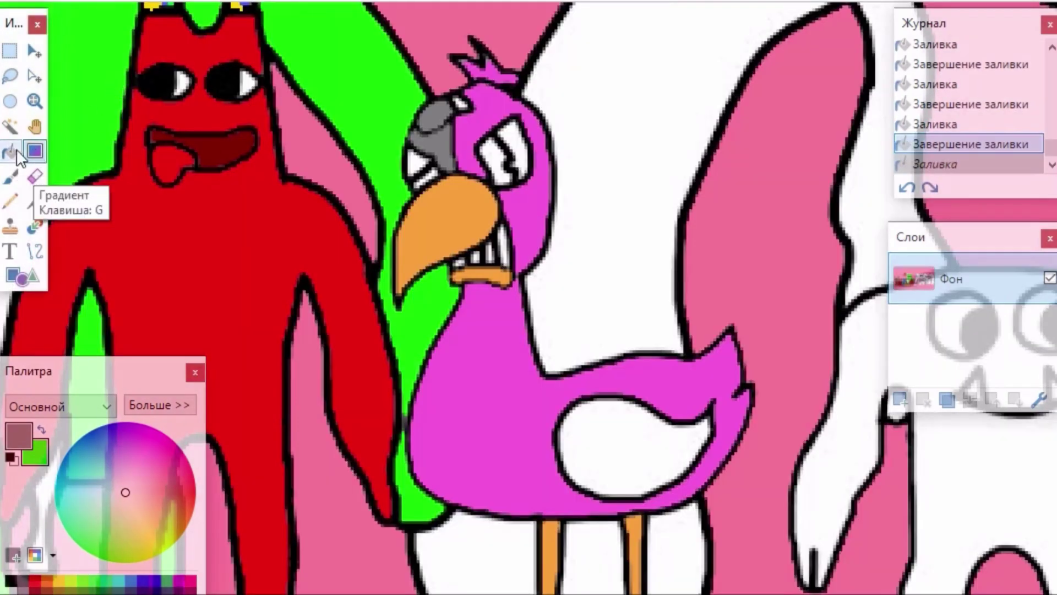
- Fill the magenta bird's pupils with black and its wing with bright purple
left_click(11, 581)
left_click(475, 156)
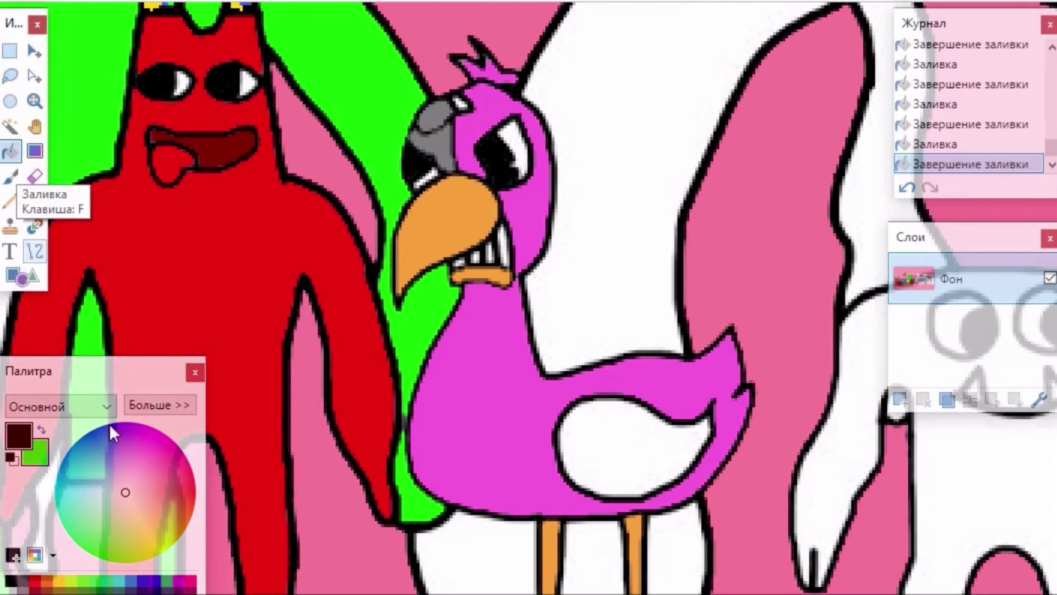
mouse_move(185, 486)
left_mouse_down()
mouse_move(179, 539)
mouse_move(137, 432)
left_mouse_up()
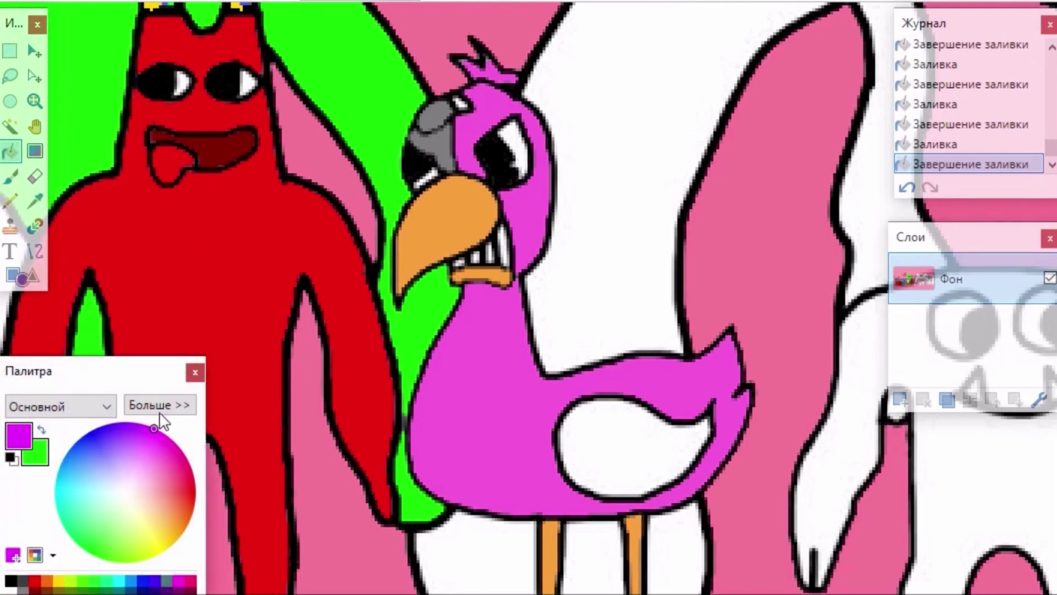
left_click(642, 435)
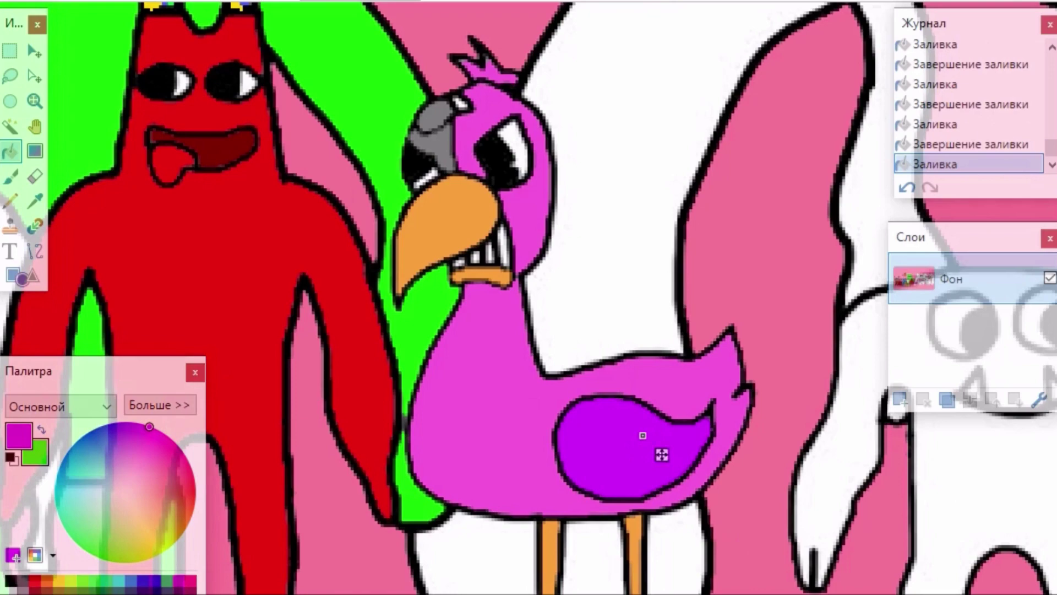
- Fill the elephant-like monster's body, both ears and the foot behind the magenta bird with light blue
scroll(529, 297, "down", 2)
scroll(529, 297, "right", 3)
scroll(528, 298, "down", 1)
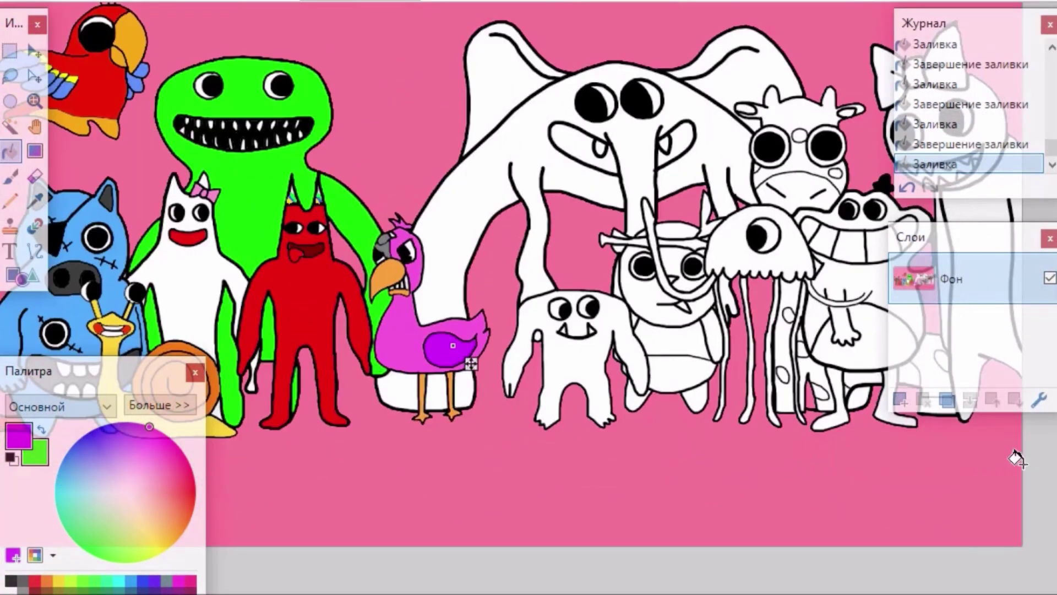
scroll(561, 522, "right", 3)
left_click(33, 156)
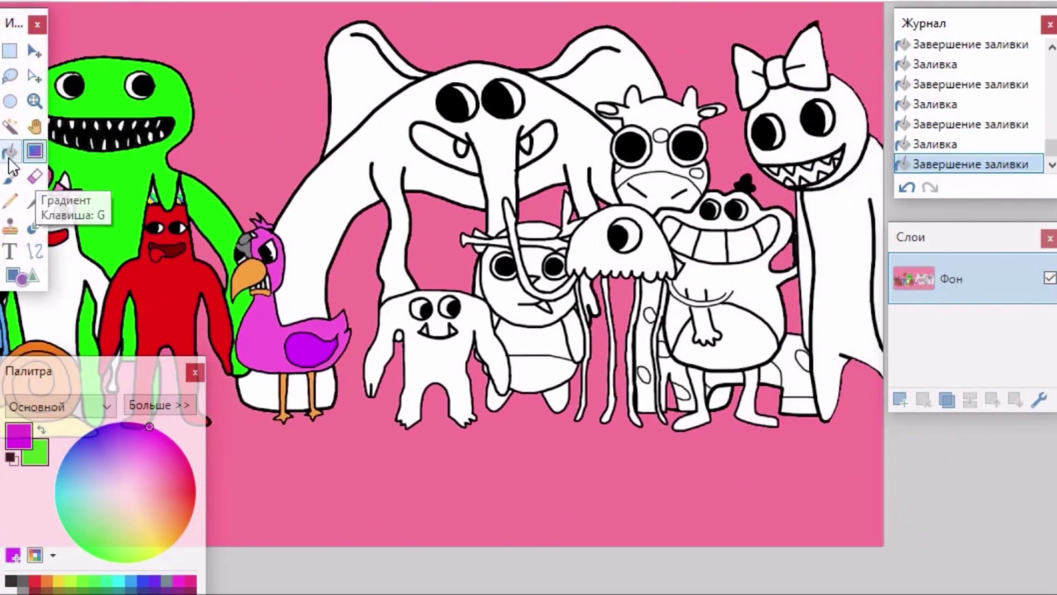
left_click(10, 156)
left_click(89, 448)
left_click(70, 469)
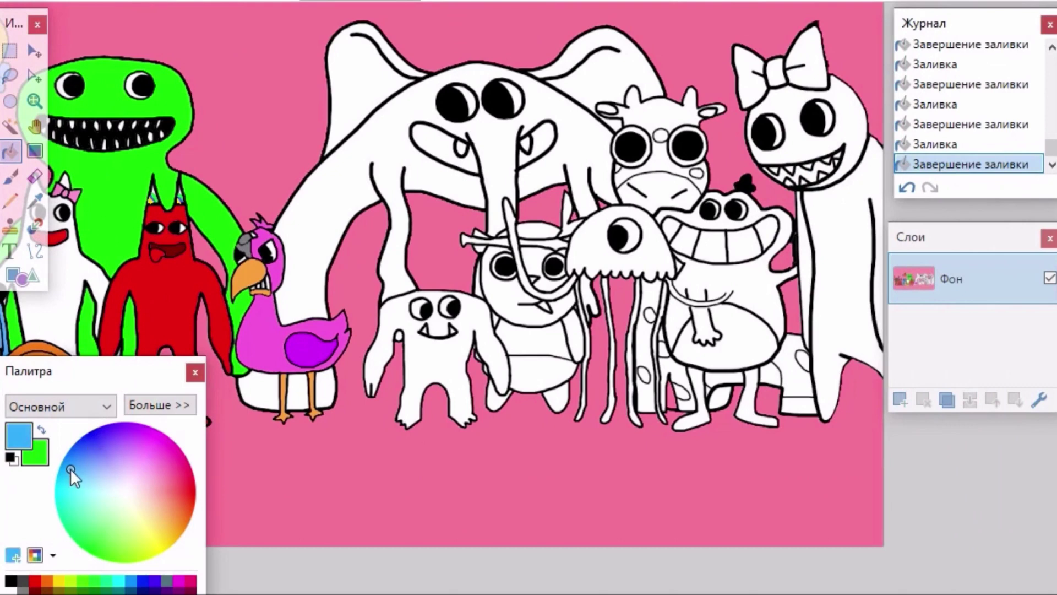
left_click(319, 229)
left_click(326, 387)
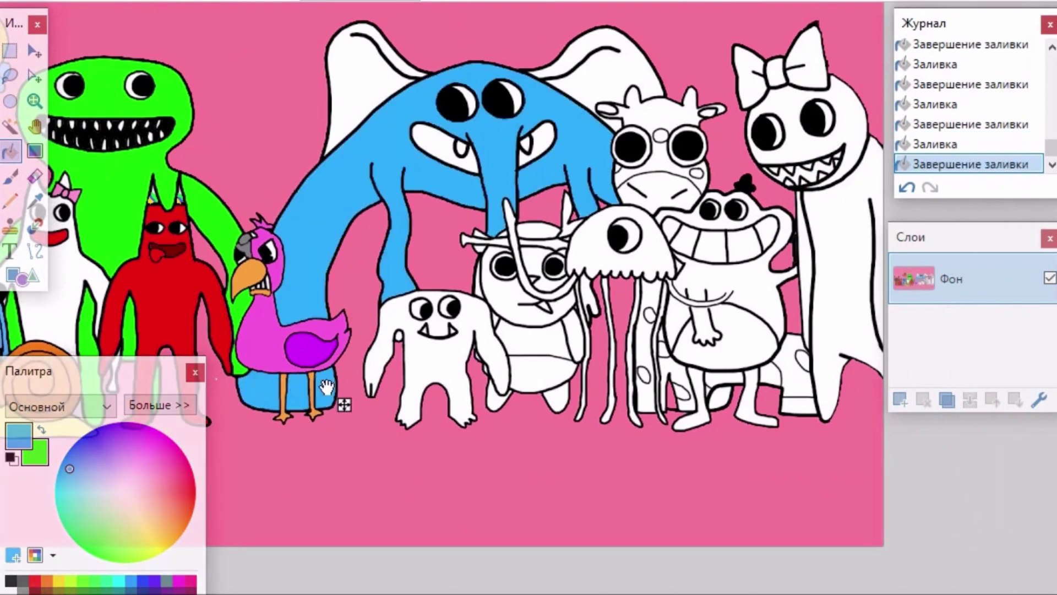
left_click(352, 55)
left_click(606, 77)
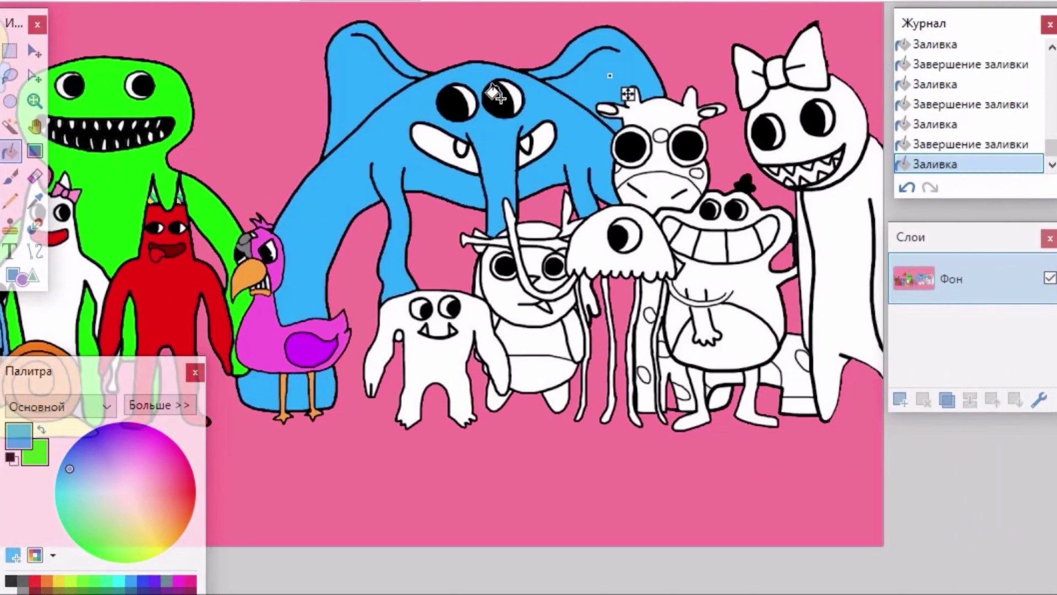
- Fill the elephant monster's open mouth on both sides of the trunk with dark blue, leaving the teeth white
left_click(90, 431)
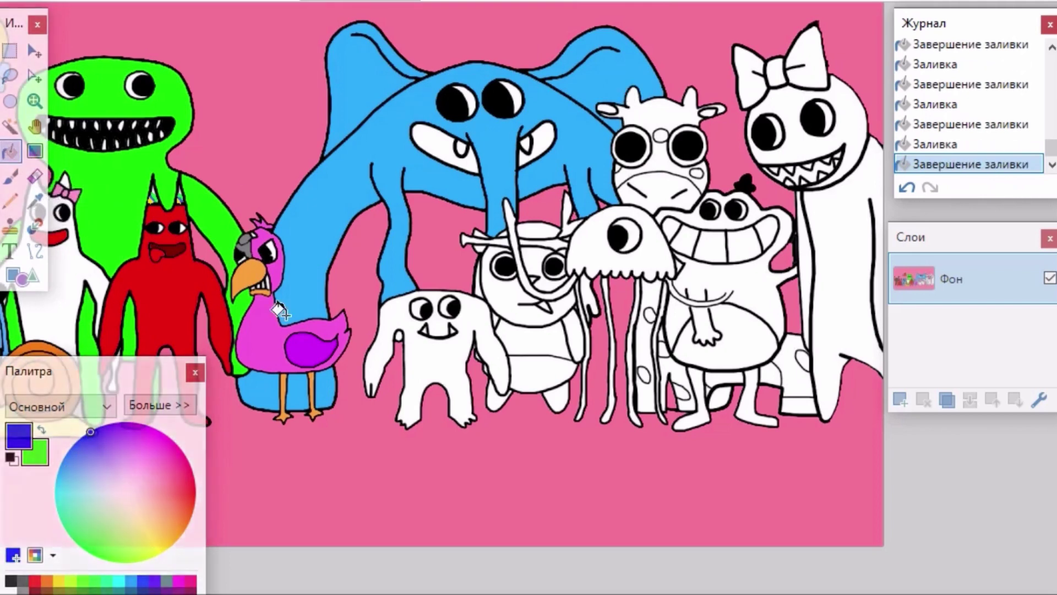
left_click(457, 155)
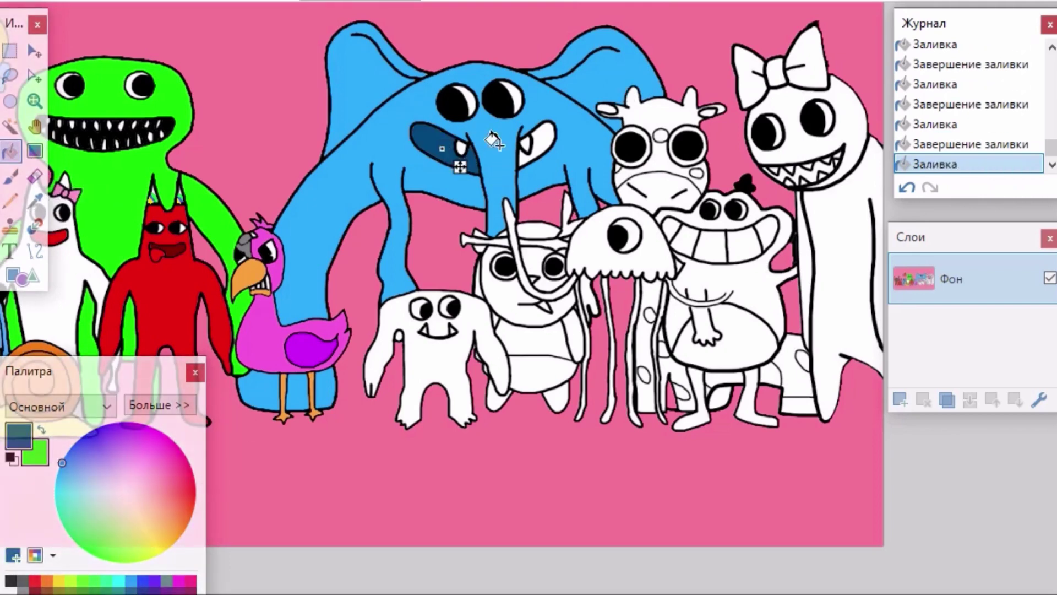
left_click(559, 153)
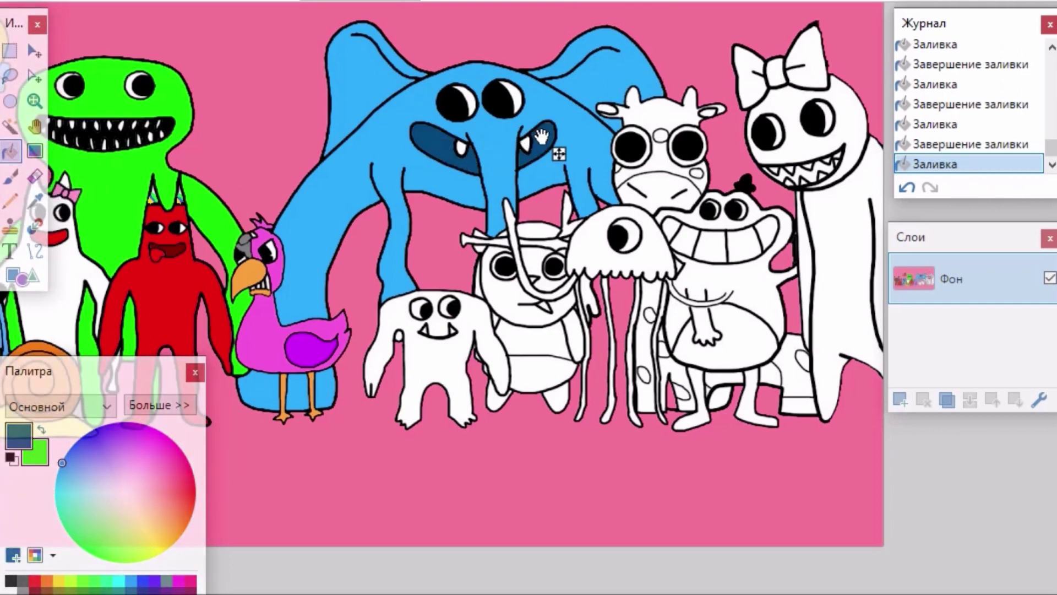
- Sample the elephant's light blue and fill its remaining white gaps around the small fanged monster, the round-headed creature and the jellyfish
left_click(13, 154)
left_click(35, 202)
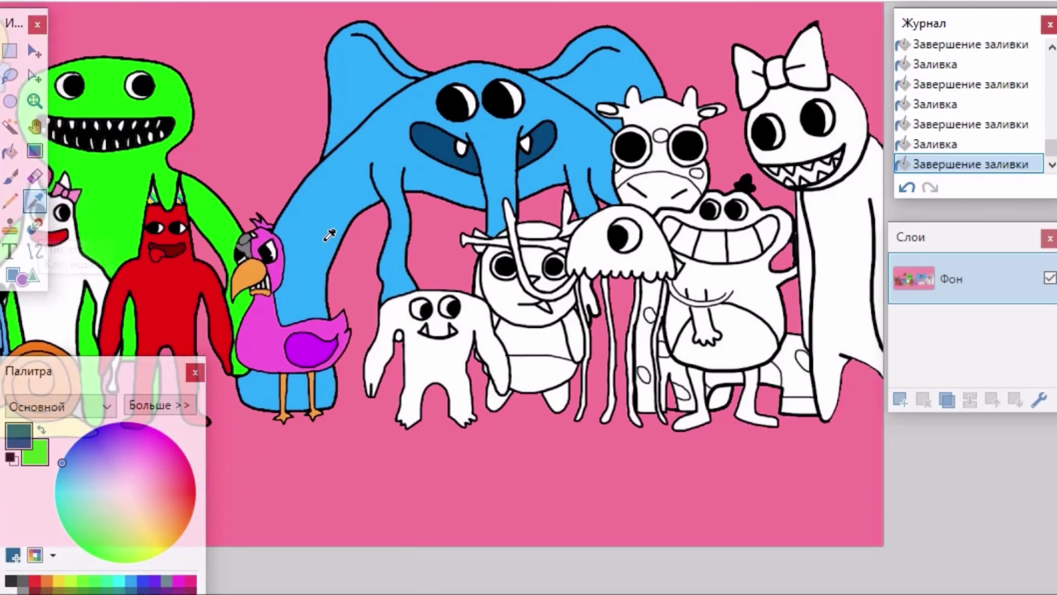
left_click(328, 234)
left_click(11, 155)
scroll(469, 282, "up", 1)
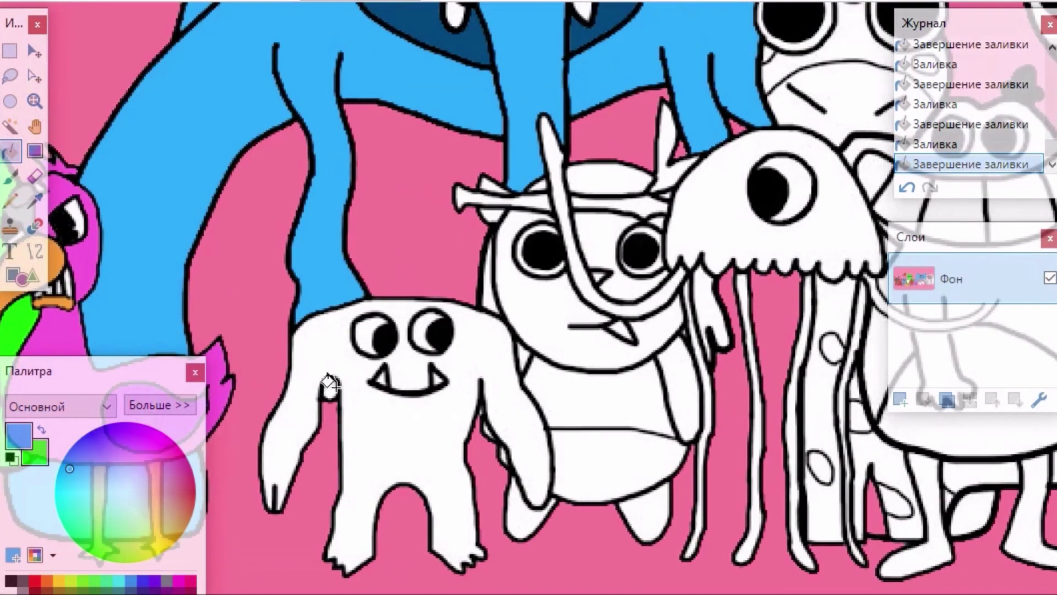
left_click(331, 389)
left_click(488, 299)
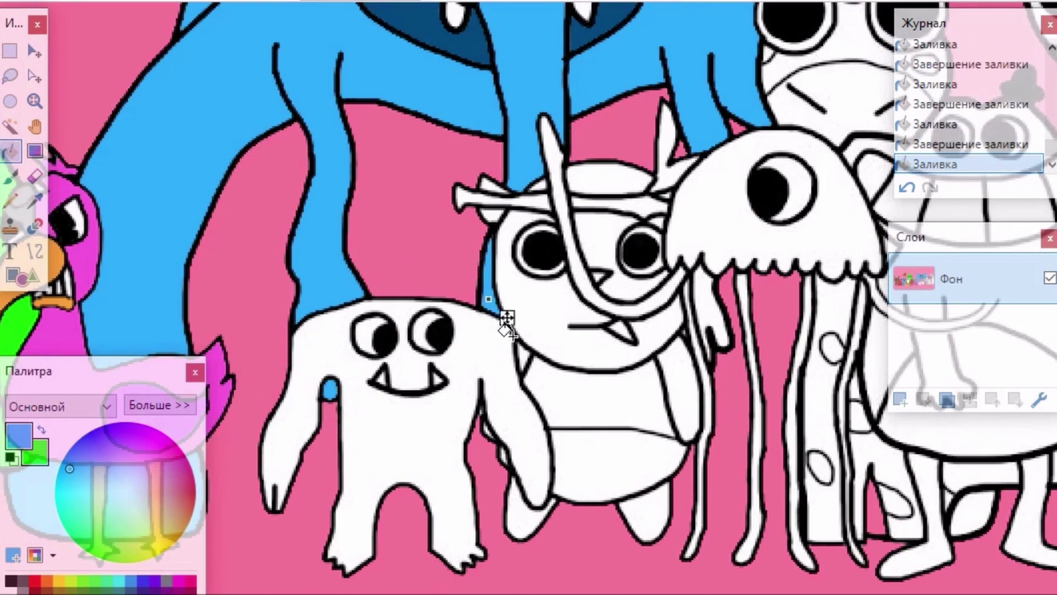
left_click(704, 297)
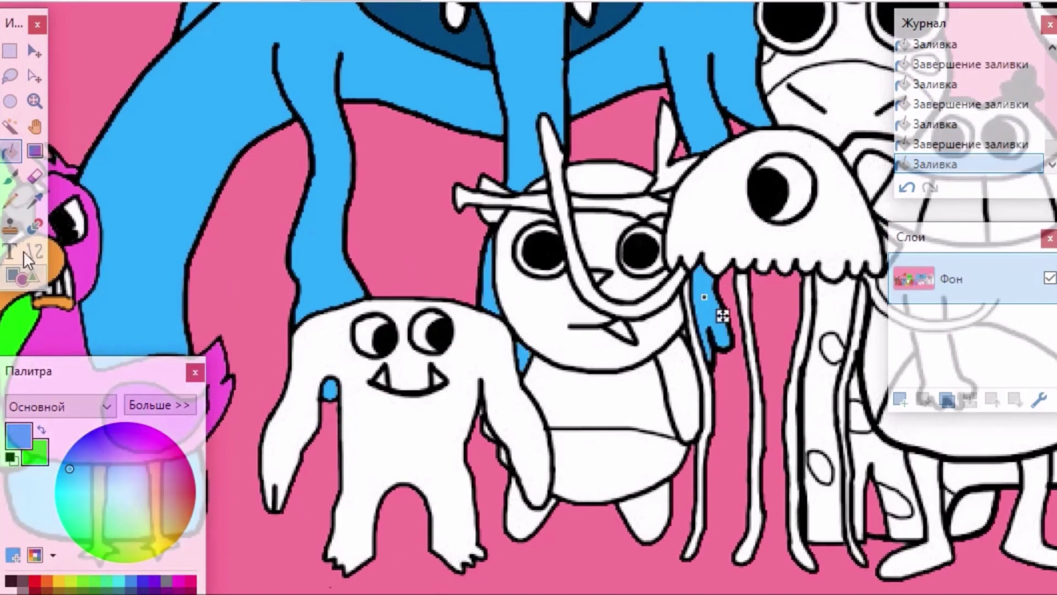
- Fill all head areas of the round-headed creature beneath the elephant's trunk with grey, above and below its stick headband
left_click(35, 202)
left_click(10, 152)
left_click(23, 590)
left_click(541, 317)
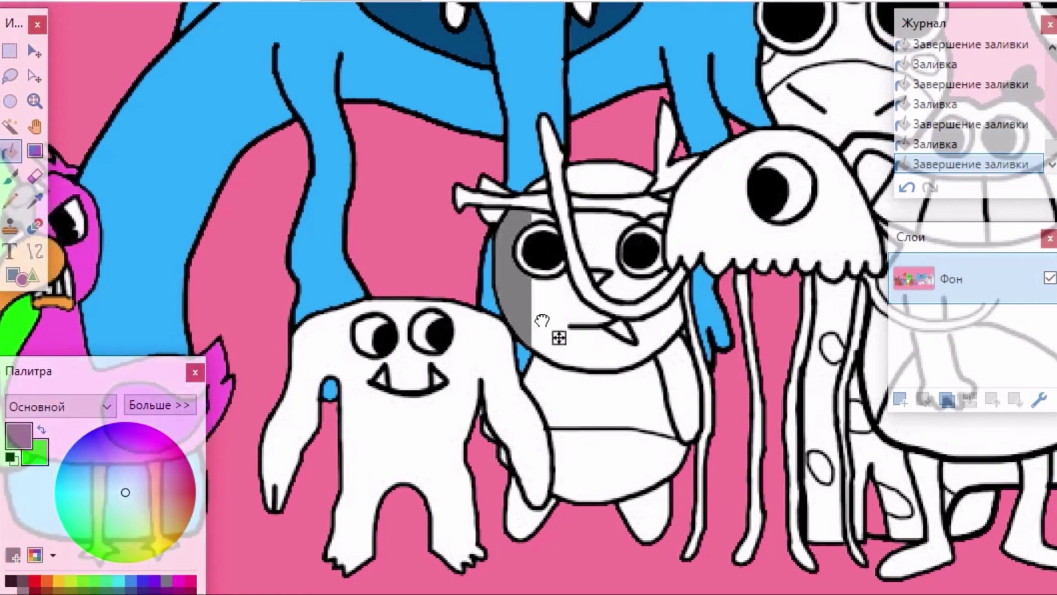
left_click(604, 235)
left_click(604, 177)
left_click(660, 220)
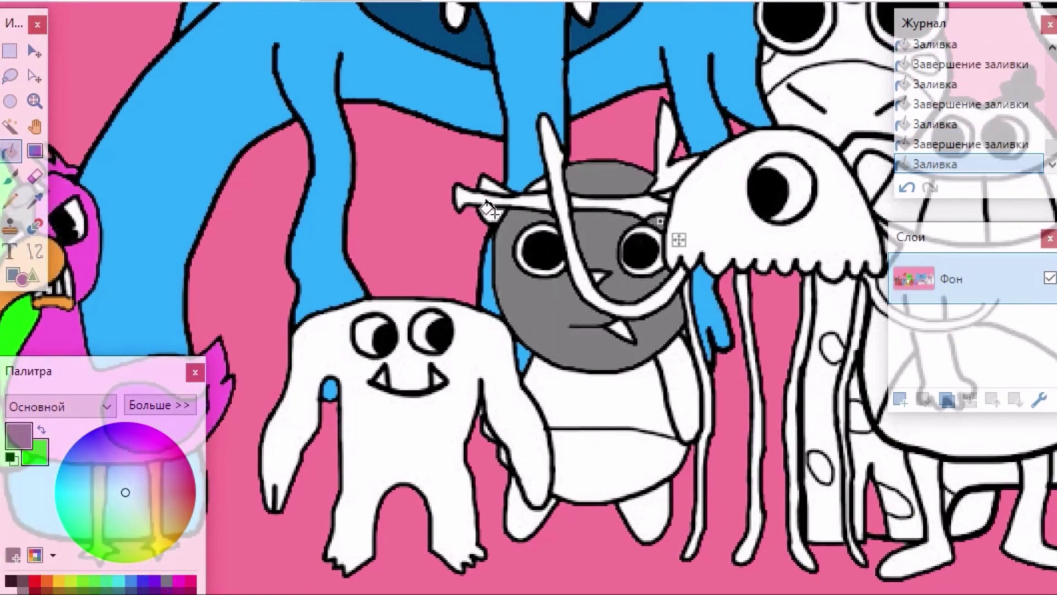
- Fill the round-headed creature's upper body, arm and both legs with the same grey
left_click(613, 403)
left_click(654, 503)
left_click(683, 385)
left_click(522, 524)
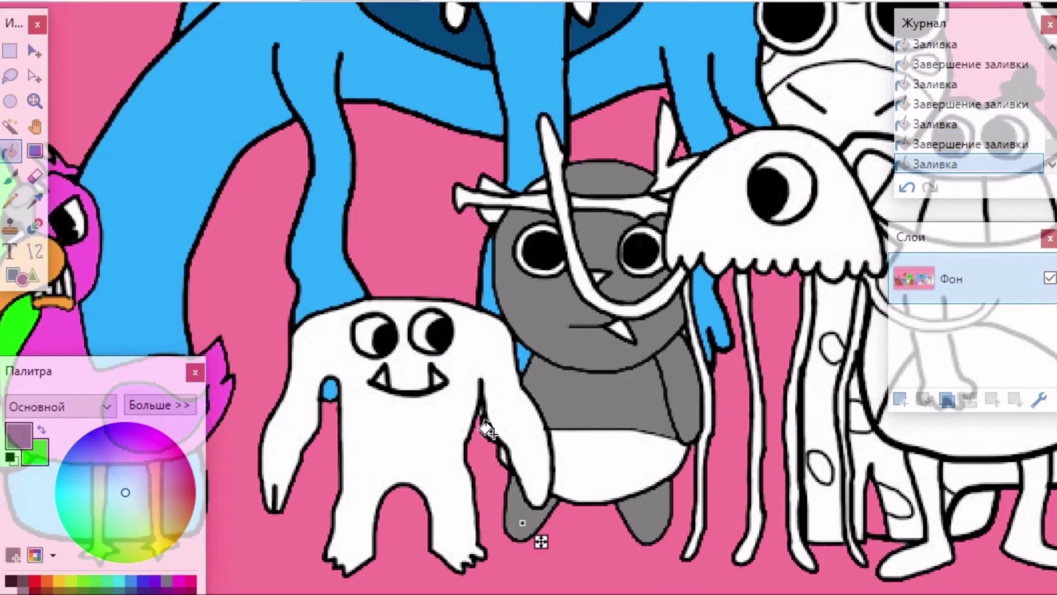
- Undo the misplaced fill and colour the creature's small slivers beside the fanged monster's arm grey
left_click(483, 429)
left_click(236, 1)
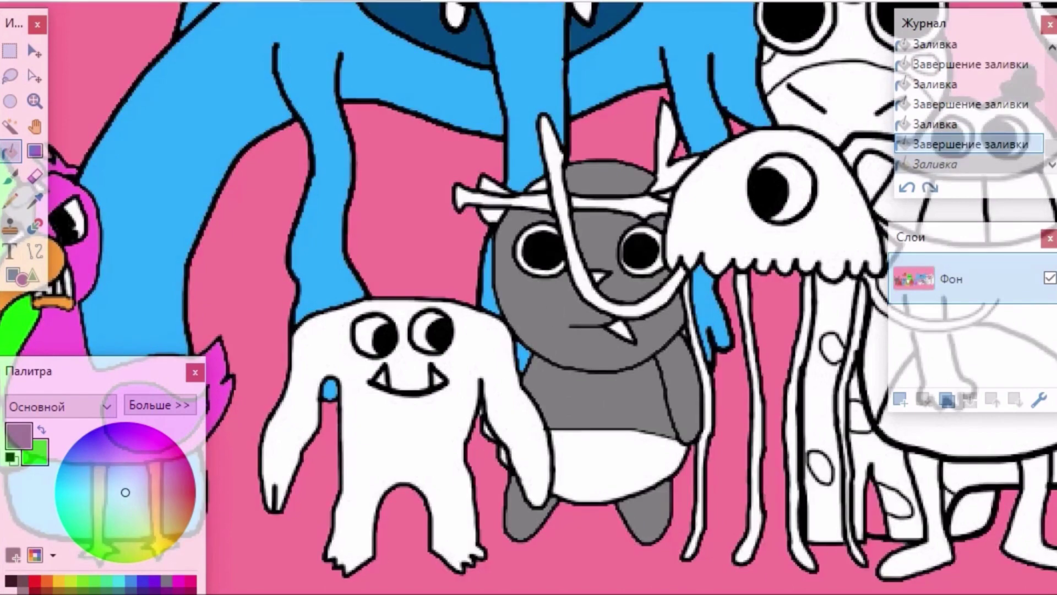
left_click(1038, 593)
left_click(464, 493)
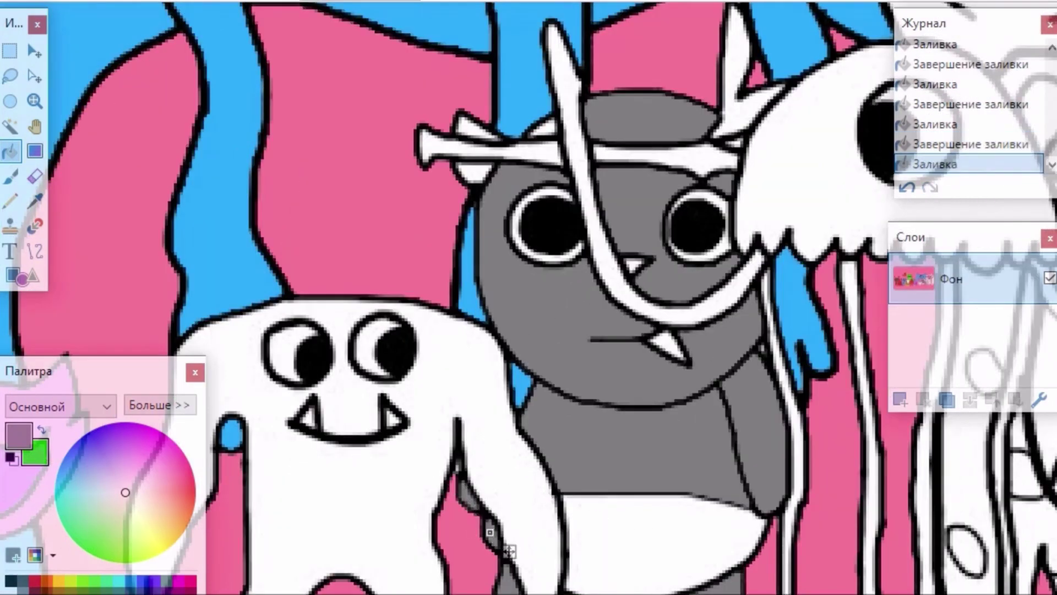
key("ctrl+minus")
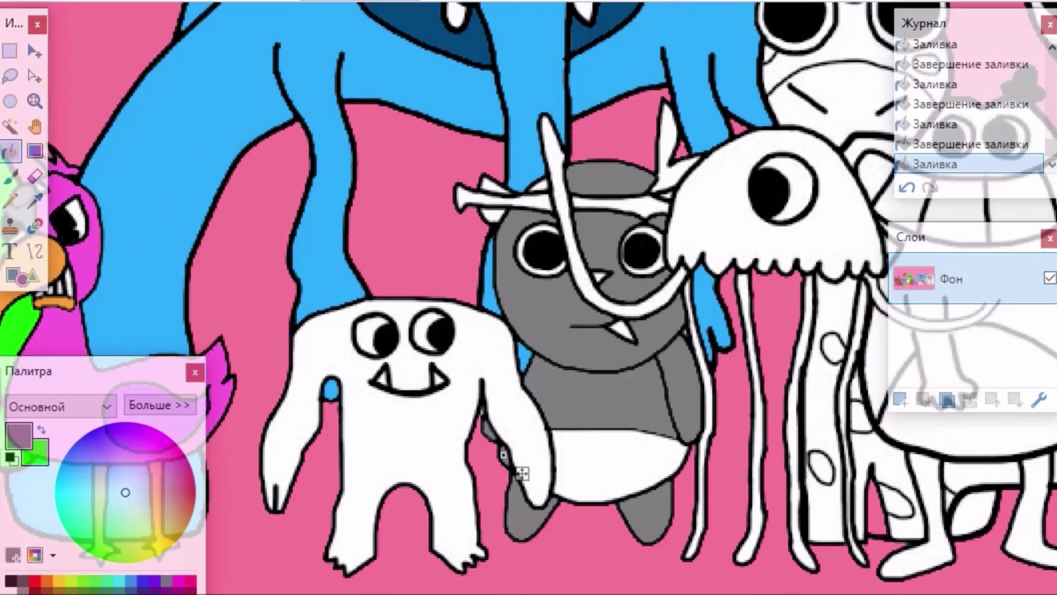
- Fill the grey creature's belly and its ear behind the stick with dark grey
left_click(11, 177)
left_click(12, 153)
left_click(33, 587)
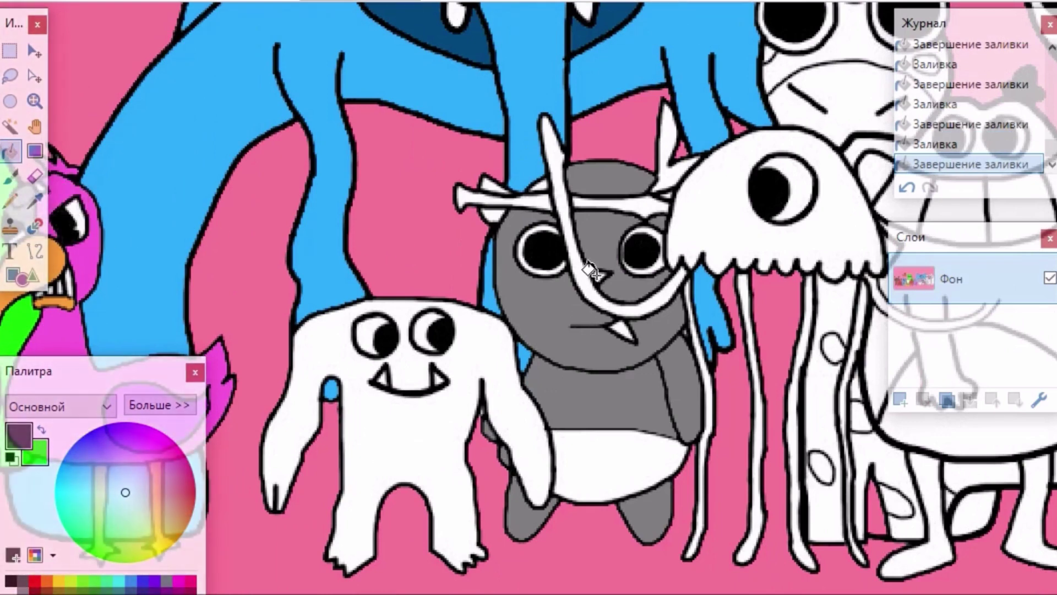
left_click(601, 459)
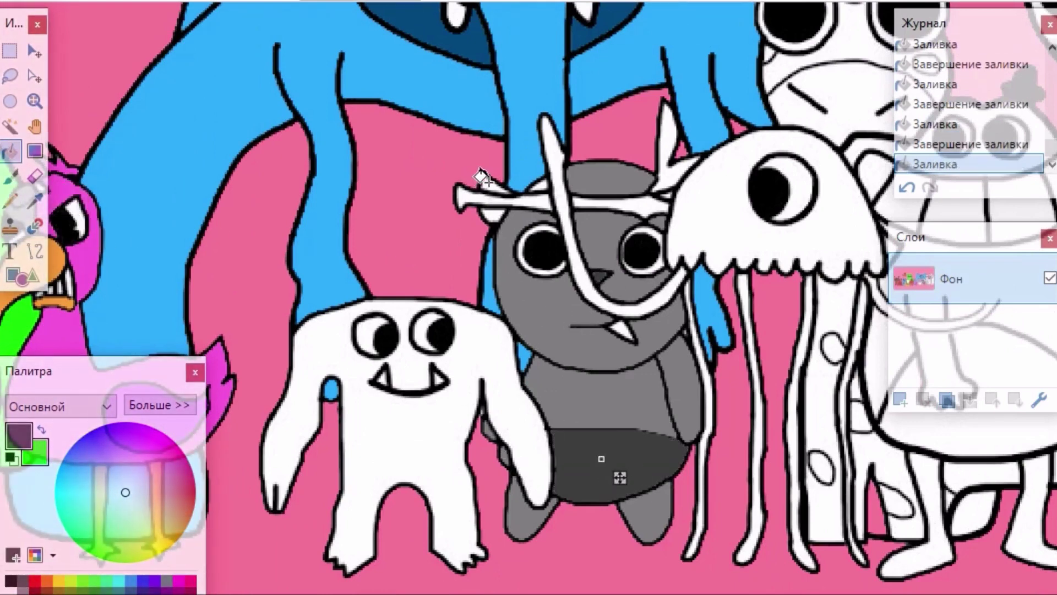
left_click(491, 215)
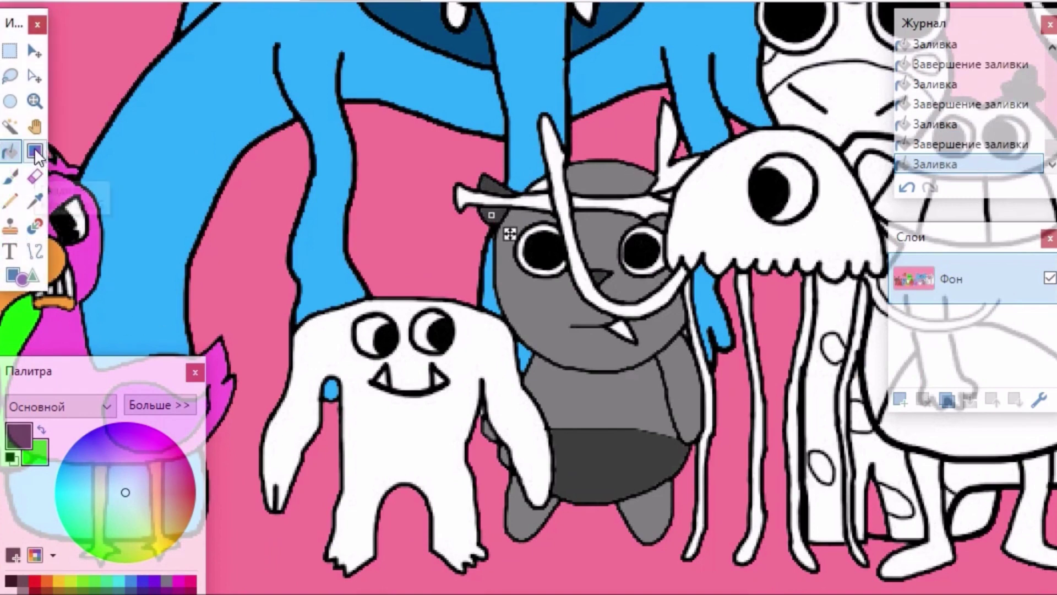
- Fill every section of the stick across the grey creature's head and its leafy end with bright green
left_click(81, 543)
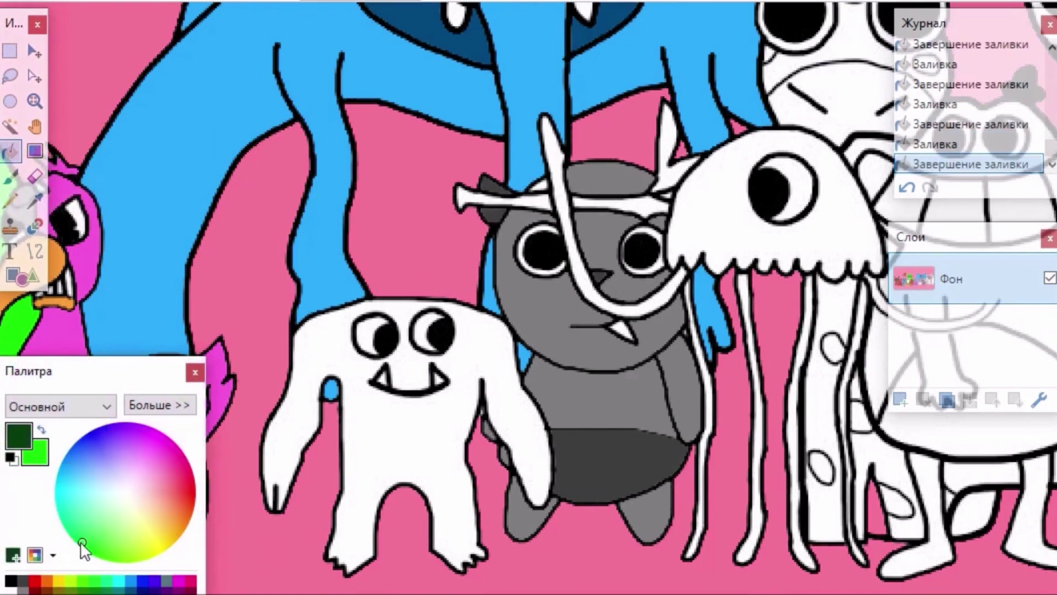
left_click(525, 201)
left_click(42, 429)
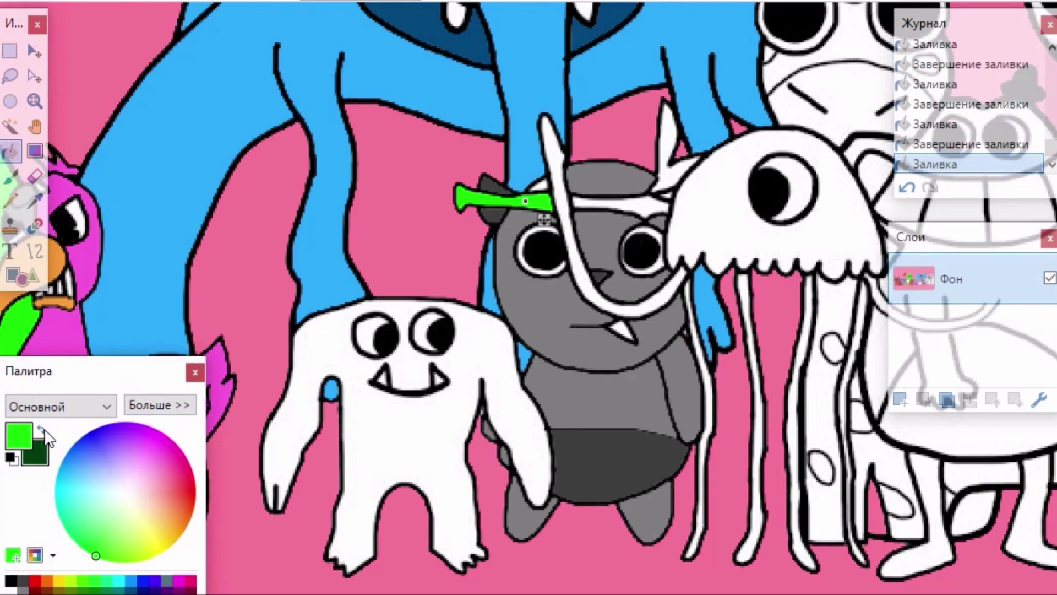
left_click(616, 205)
left_click(671, 170)
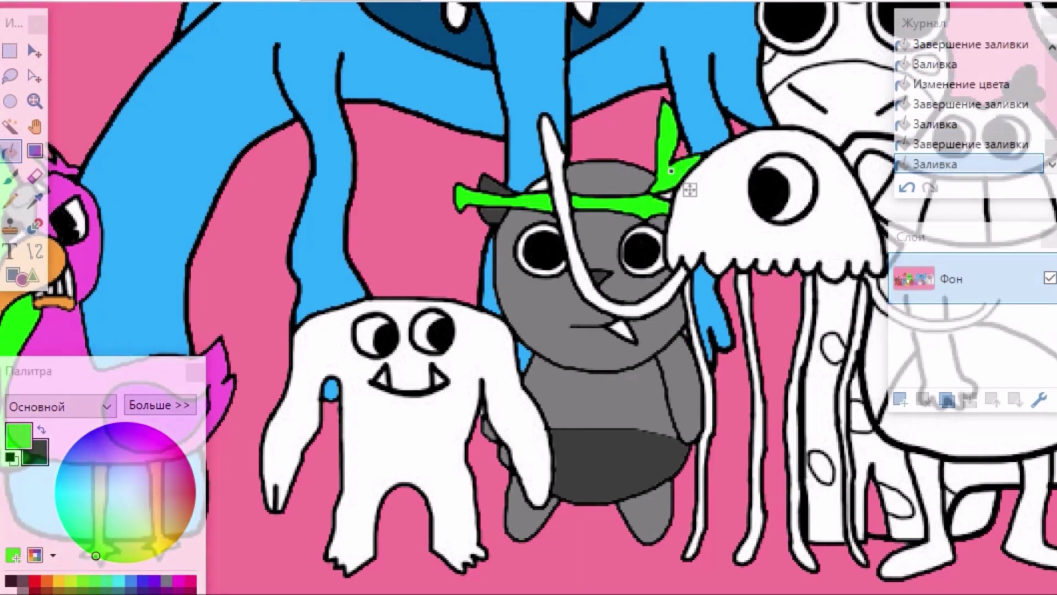
- Sample the creature's grey and fill the small white patch of its head above the green stick
left_click(35, 200)
left_click(246, 215)
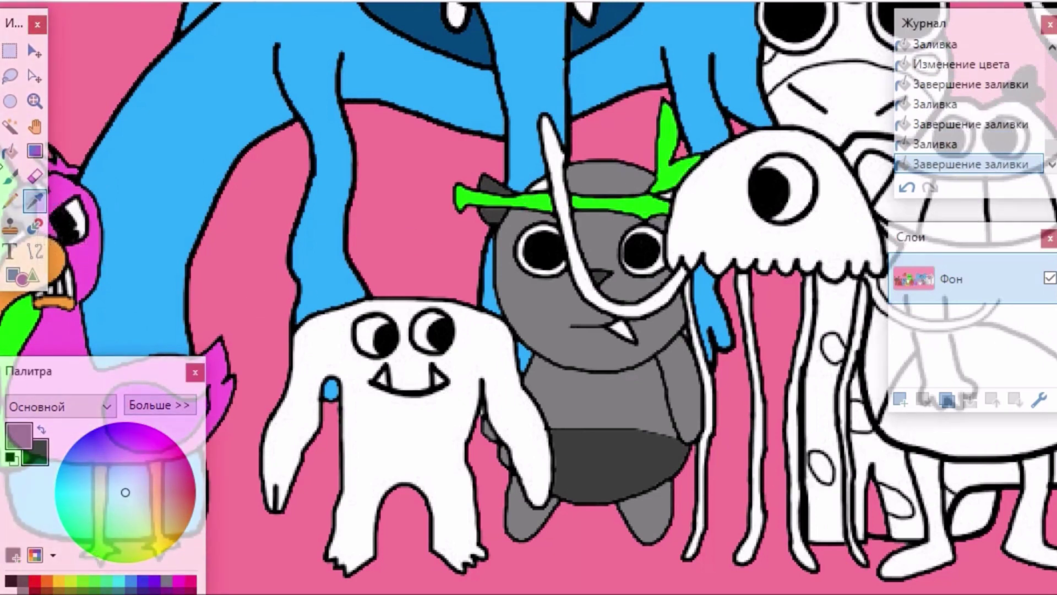
left_click(10, 150)
left_click(537, 188)
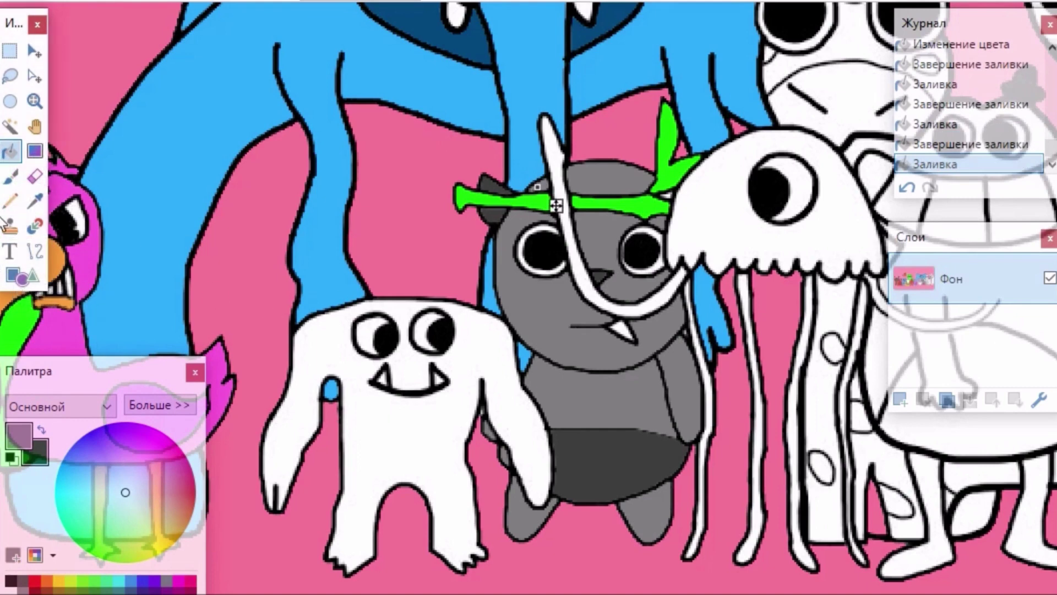
- Fill the small triangle at the grey creature's mouth with a muted olive colour
left_click(10, 151)
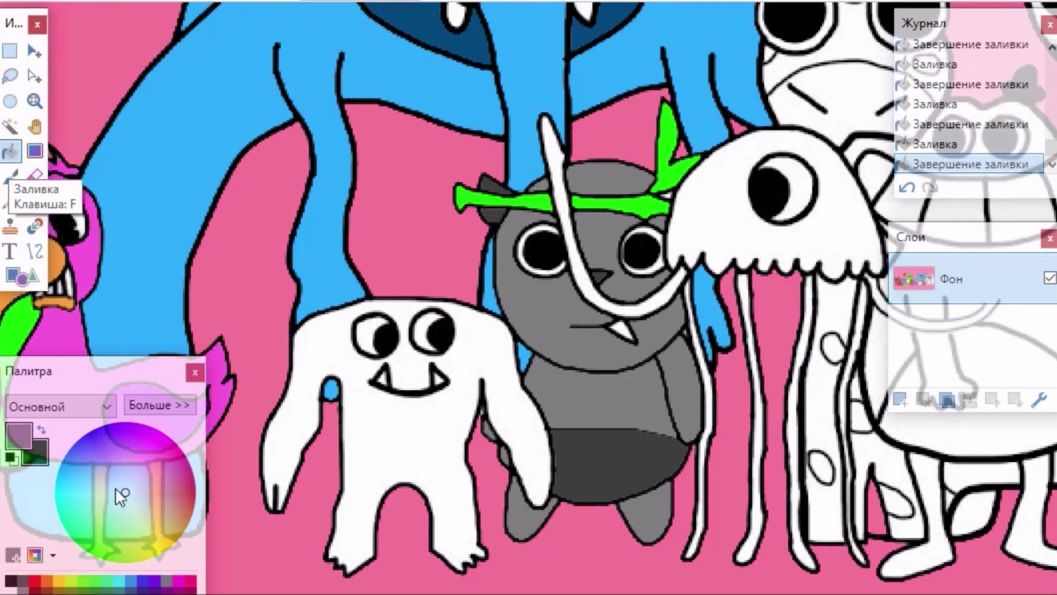
left_click(134, 533)
left_click(623, 330)
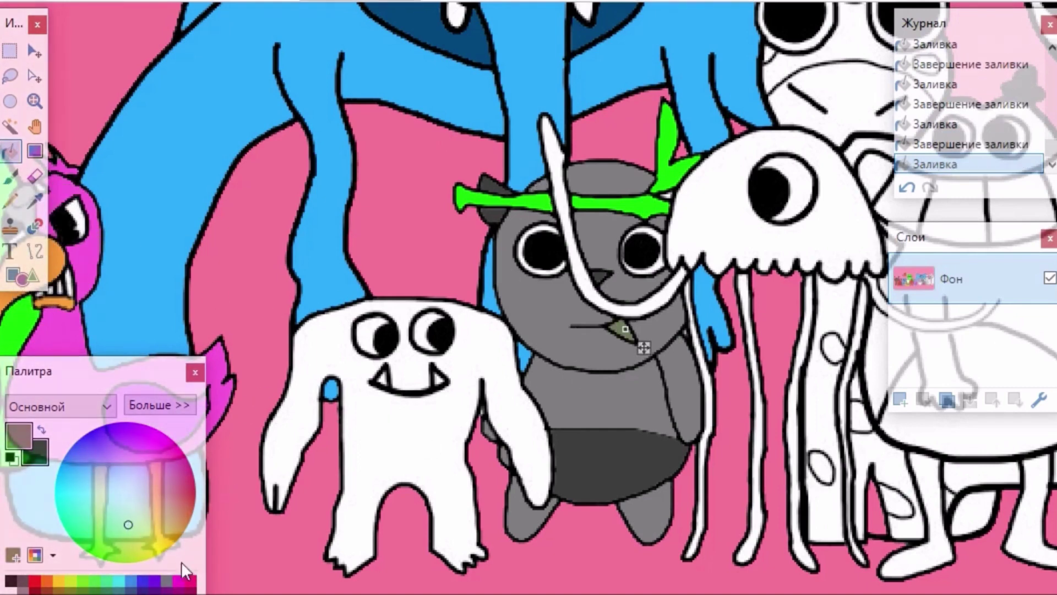
- Fill the body of the small fanged monster with bright purple
left_click(12, 153)
left_click(71, 579)
mouse_move(148, 431)
left_mouse_down()
mouse_move(150, 471)
mouse_move(164, 465)
mouse_move(144, 435)
left_mouse_up()
left_click(318, 366)
- Fill the one-eyed jellyfish's bell with orange
left_click_drag(413, 594, 630, 594)
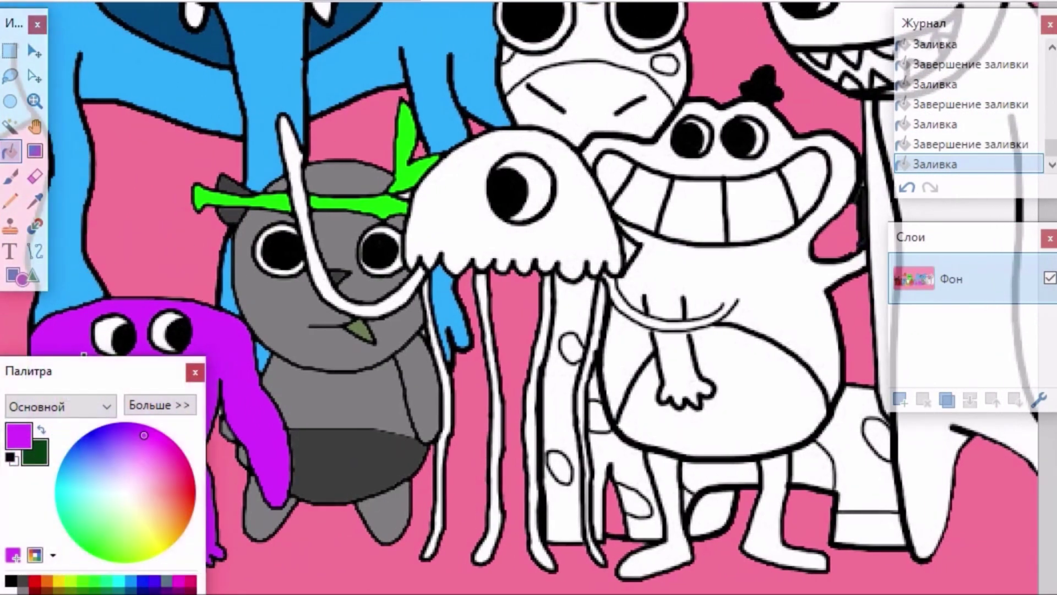
left_click(10, 151)
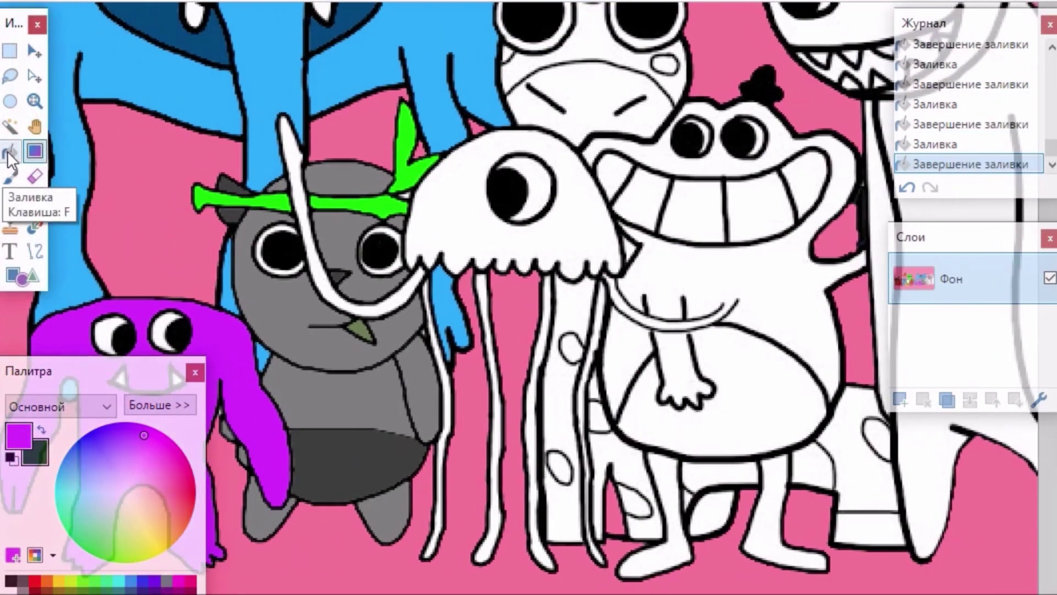
left_click(419, 177)
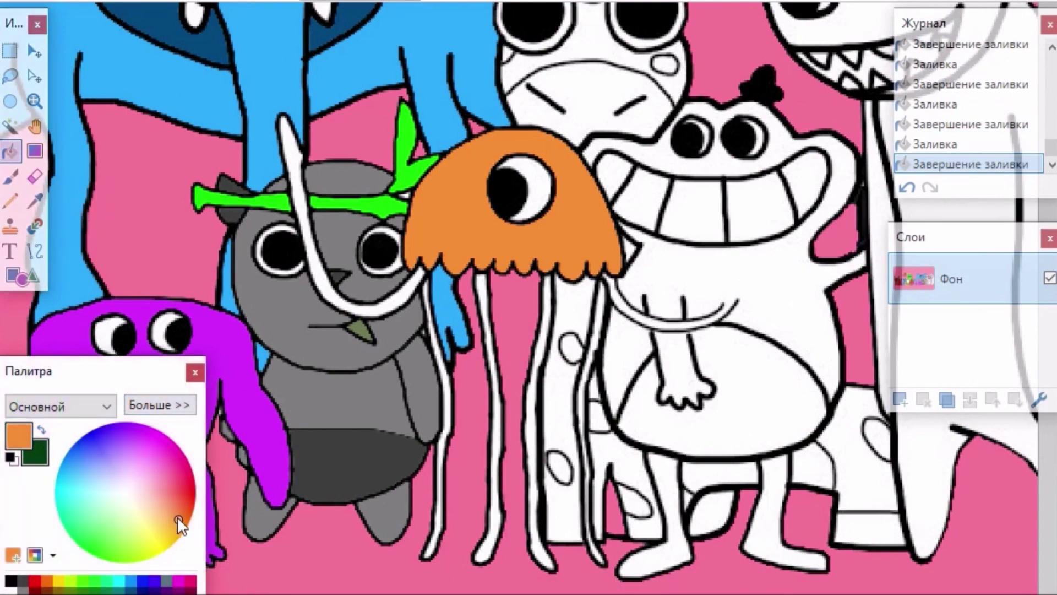
- Fill the jellyfish's raised tentacle and its four hanging tentacles with red-orange
left_click(388, 297)
left_click(443, 392)
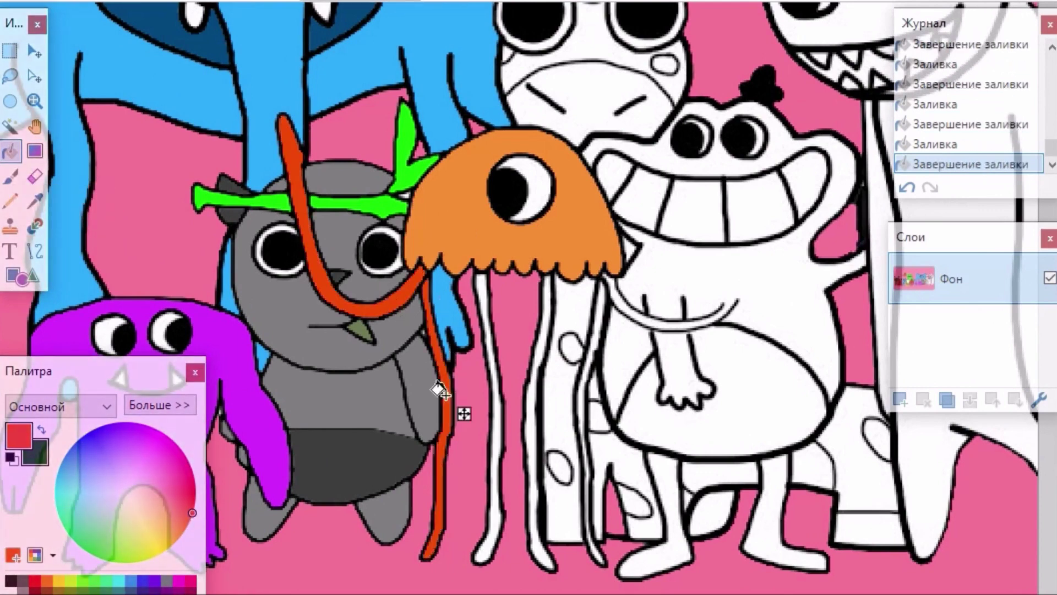
left_click(480, 285)
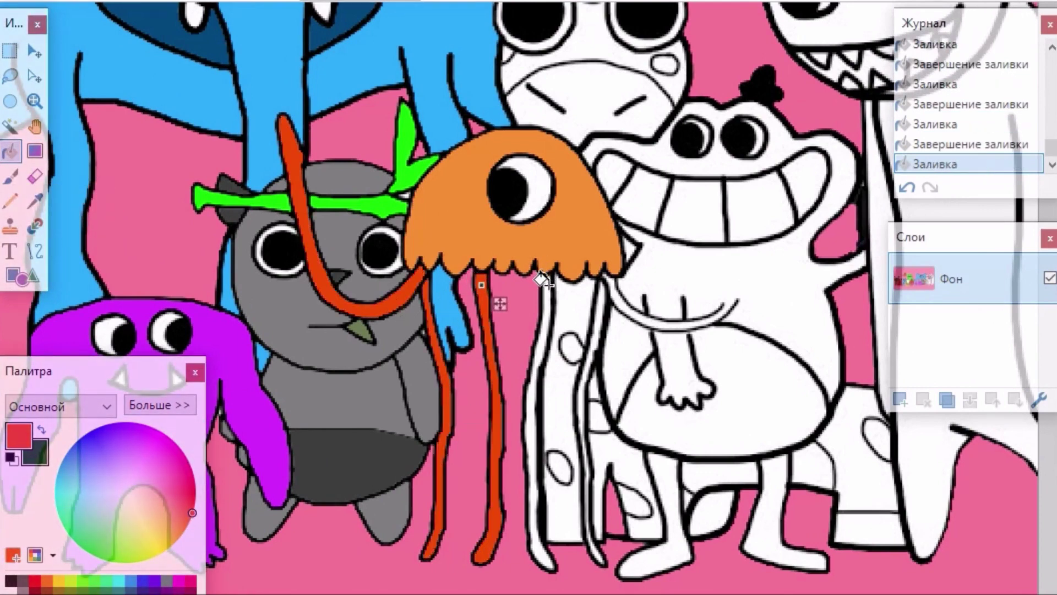
left_click(546, 285)
left_click(599, 302)
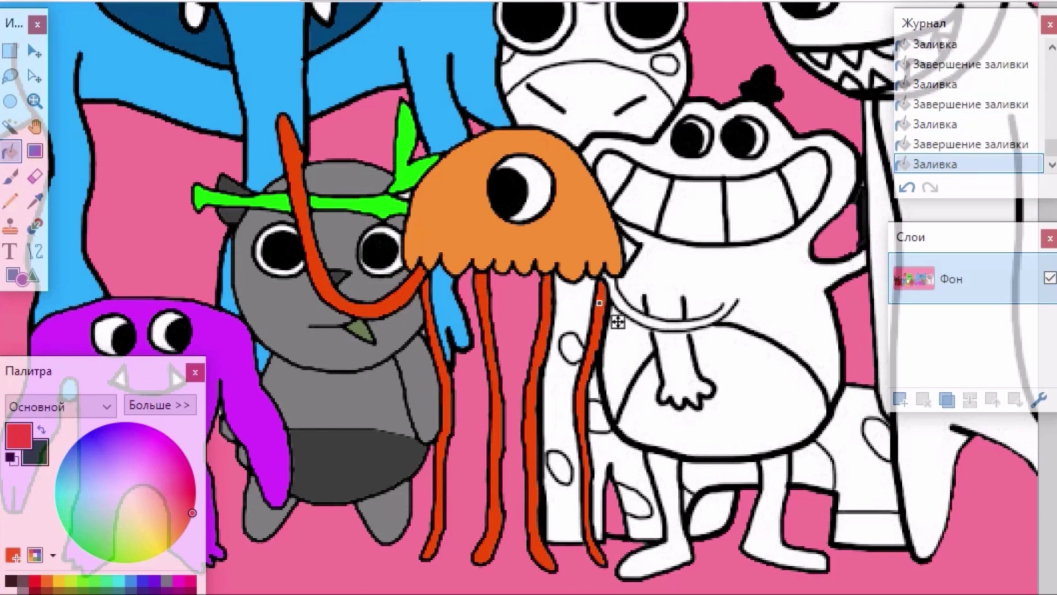
- Draw a black curved line that closes the rounded tip of the jellyfish tentacle lying across the grinning monster's body
left_click(35, 251)
left_click(10, 580)
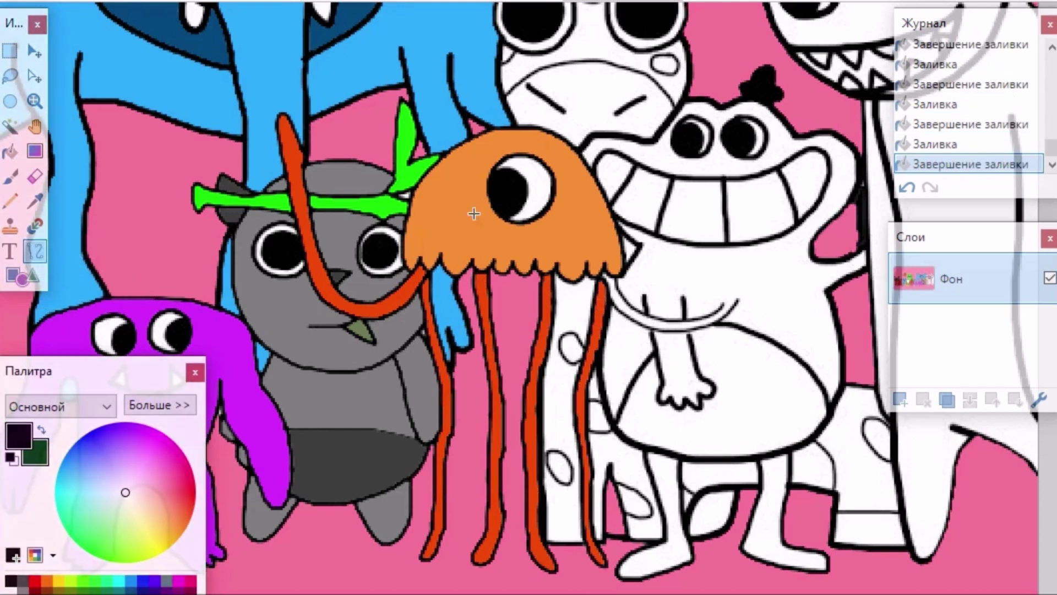
left_click_drag(721, 303, 738, 301)
key("ctrl+plus")
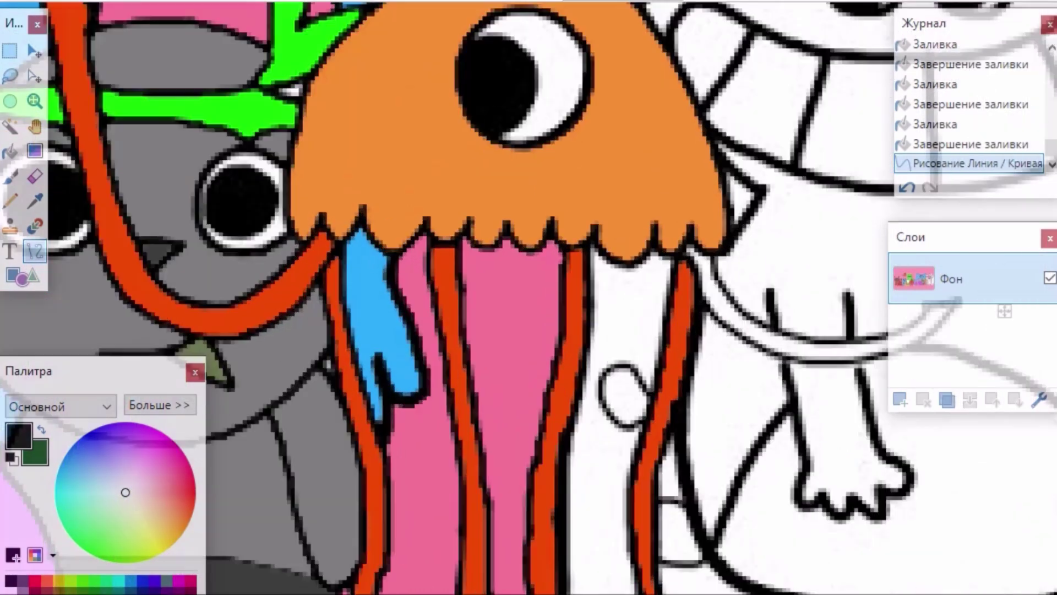
left_click_drag(938, 306, 577, 285)
left_click_drag(573, 304, 571, 268)
left_click_drag(563, 309, 563, 309)
left_click_drag(587, 283, 598, 266)
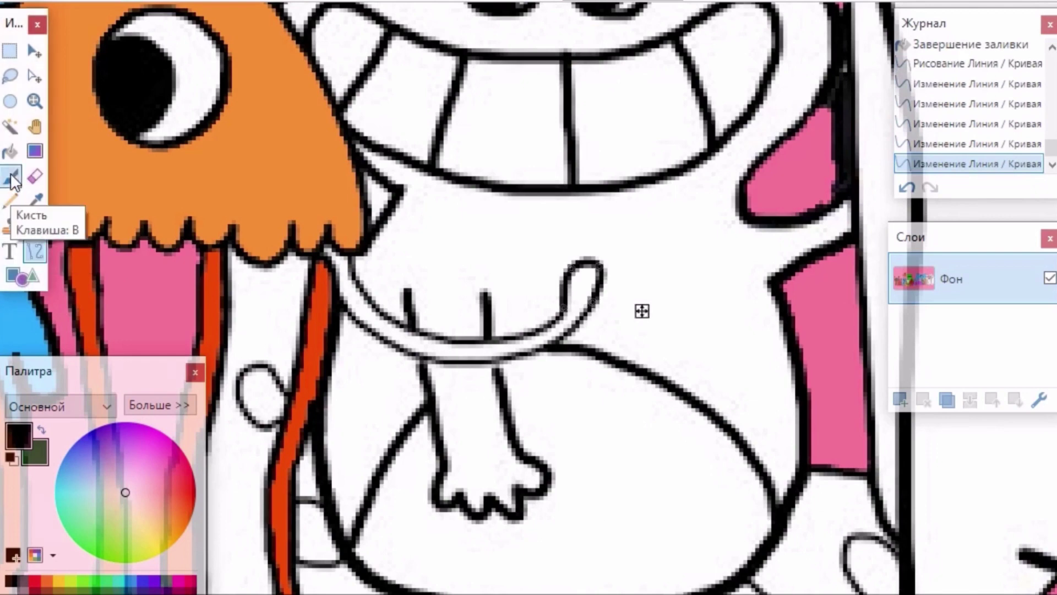
- Fill the jellyfish tentacle across the grinning monster's body with red
left_click(10, 152)
left_click(569, 322)
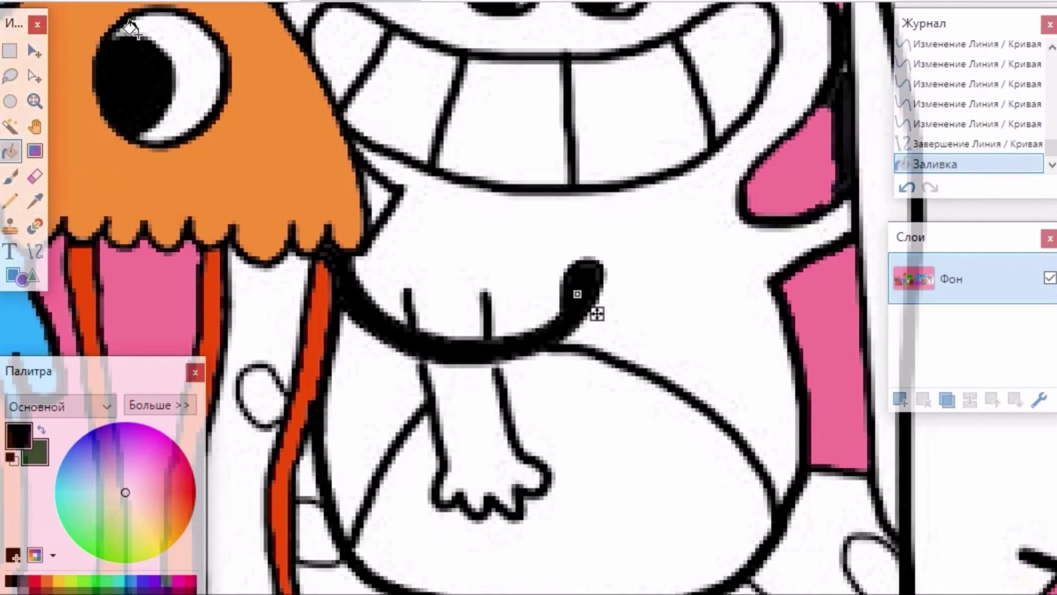
left_click(49, 581)
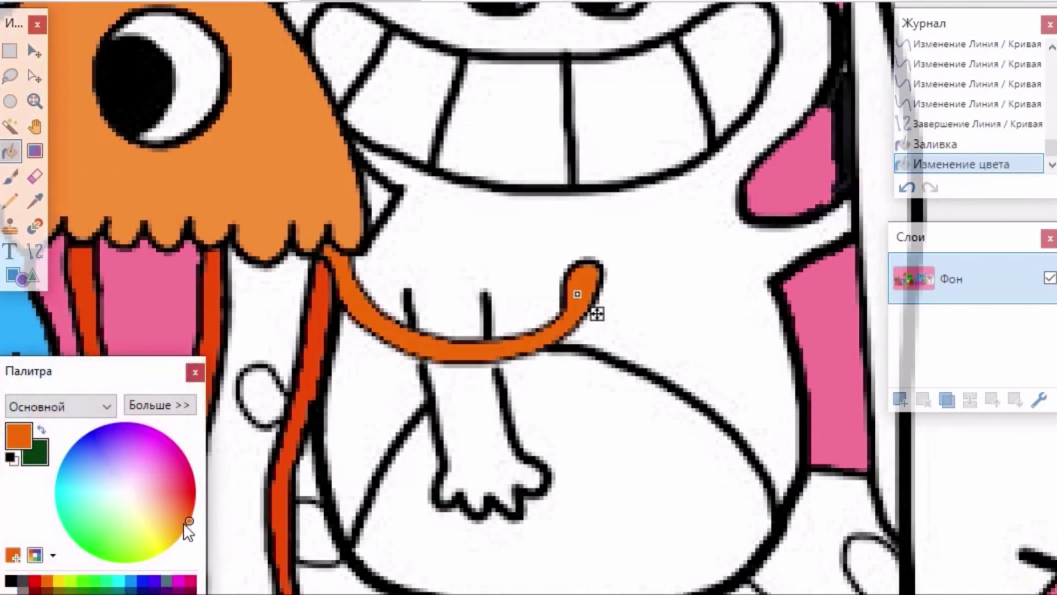
left_click(196, 505)
key("ctrl+minus")
key("ctrl+minus")
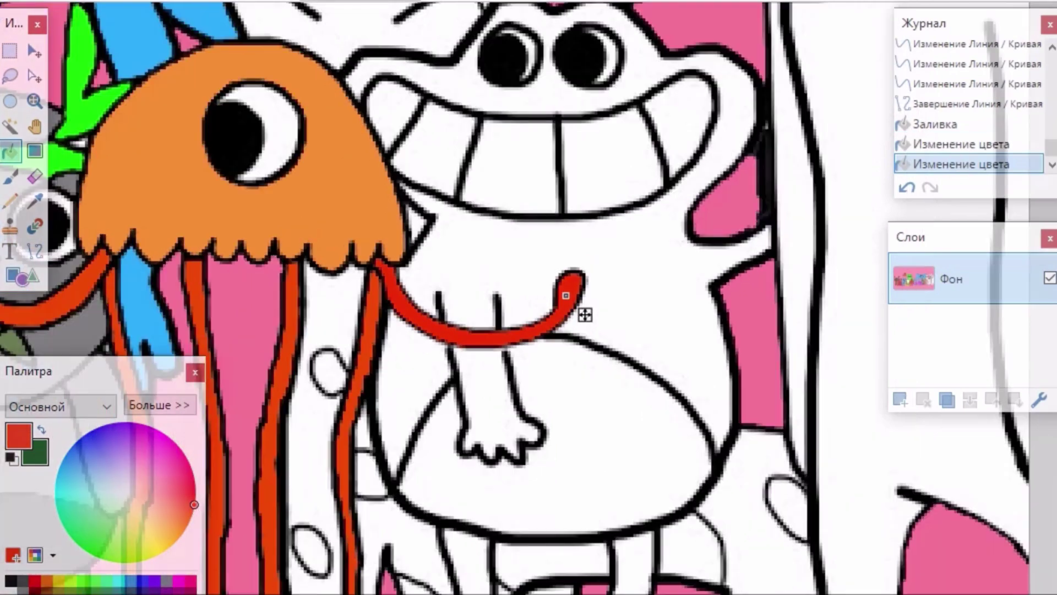
- Fill the oval spots on the giraffe's neck, legs and hindquarters with red
left_click(389, 347)
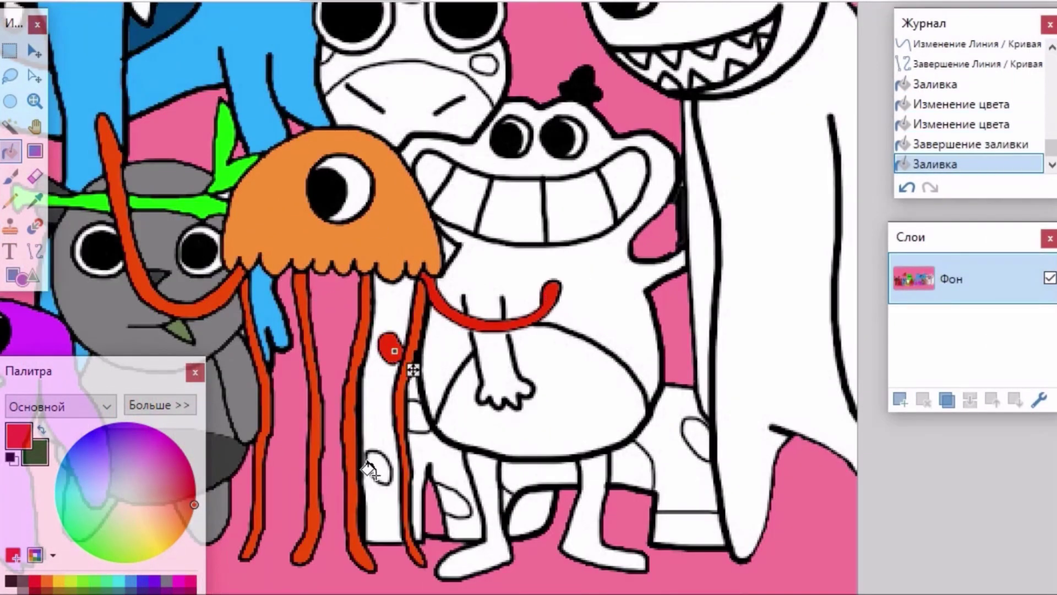
left_click(379, 467)
left_click(417, 420)
left_click(453, 501)
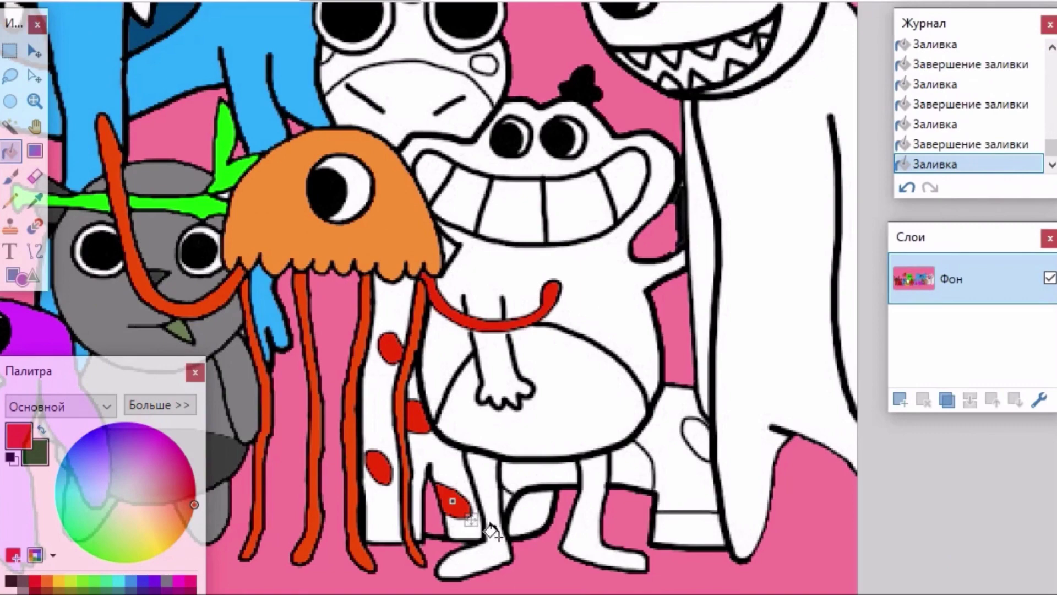
left_click(699, 444)
- Fill the giraffe's cheek spots, forehead spot and both inner ears with red
left_click(485, 63)
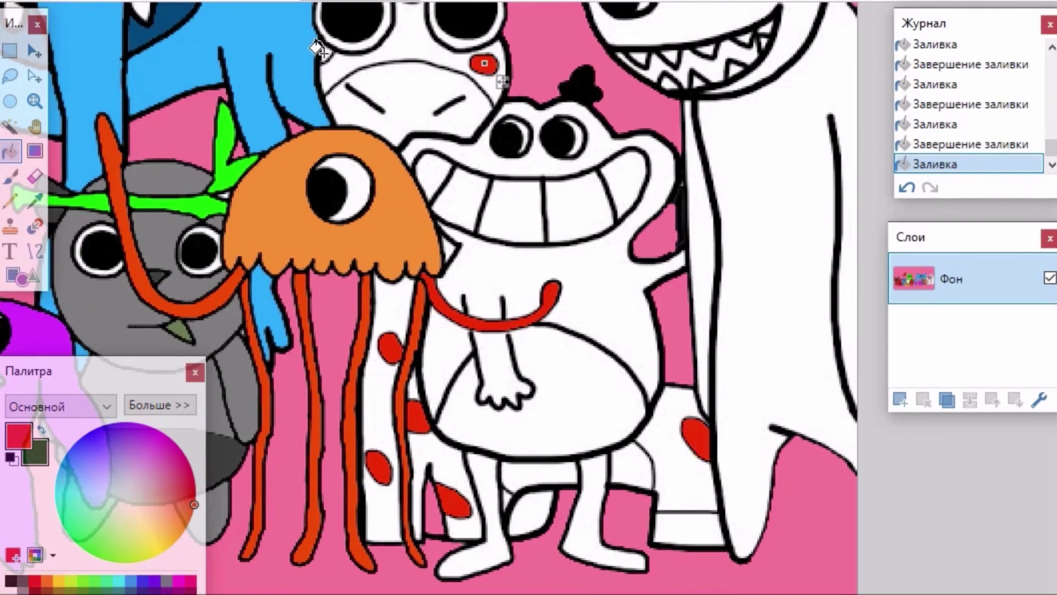
left_click(958, 594)
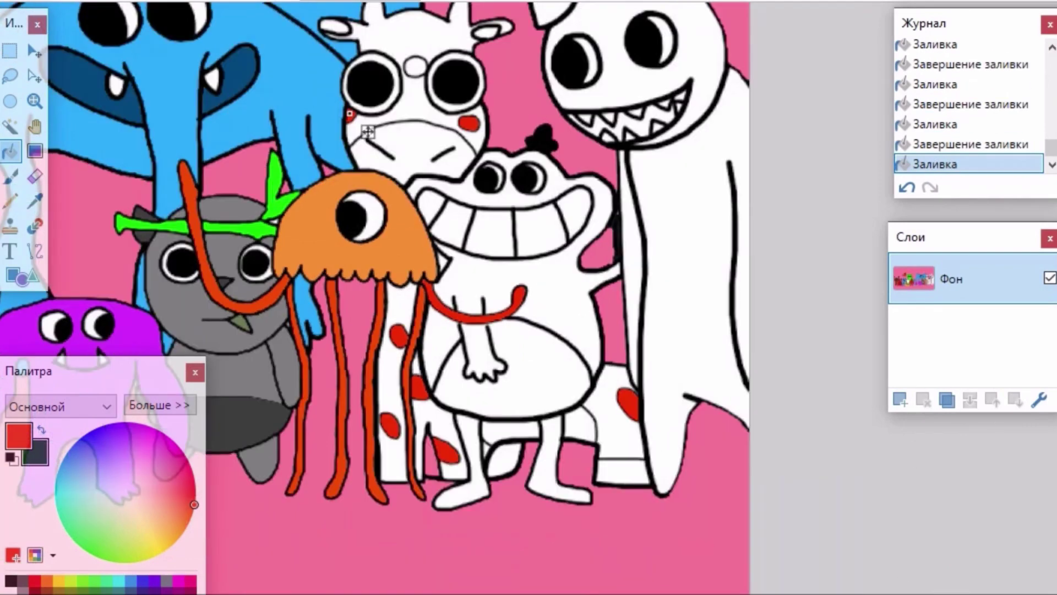
scroll(368, 132, "up", 2)
left_click(419, 104)
left_click(338, 68)
left_click(487, 78)
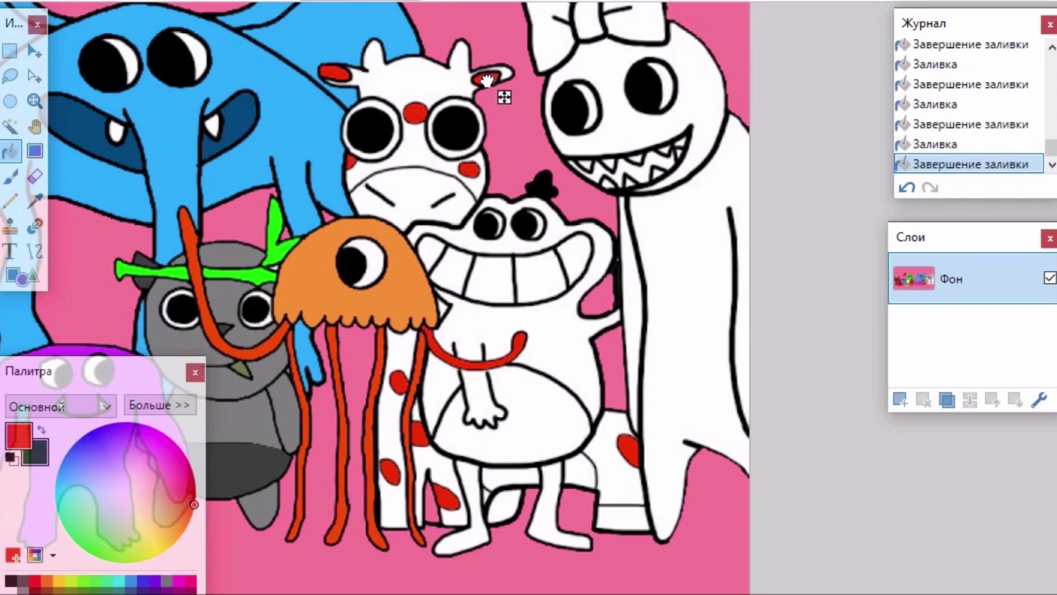
- Fill the giraffe's head, ears, neck, legs and hindquarters with light orange
left_click(161, 534)
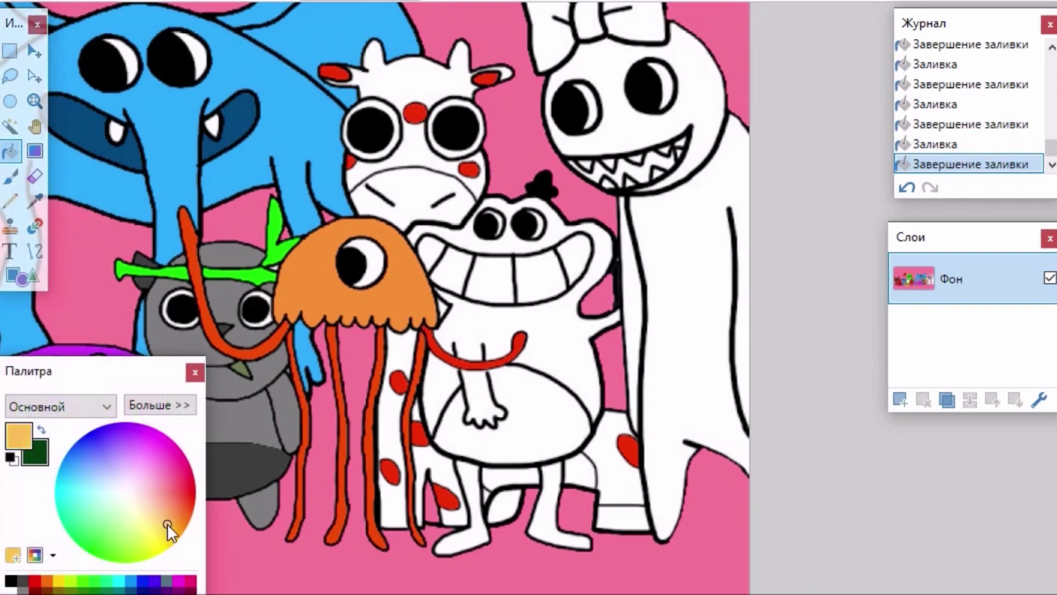
left_click(422, 89)
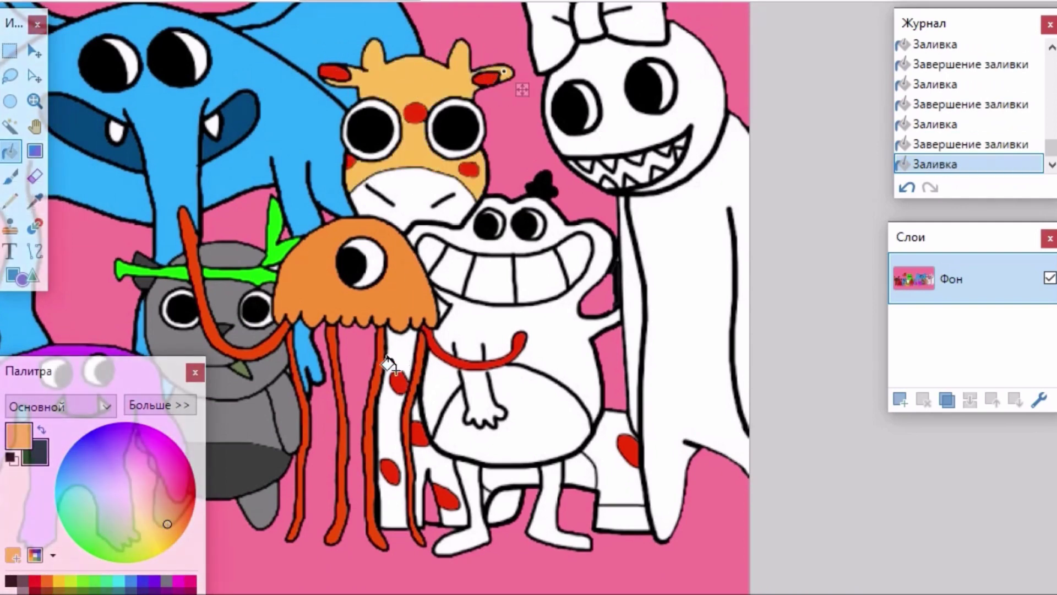
left_click(388, 368)
left_click(443, 477)
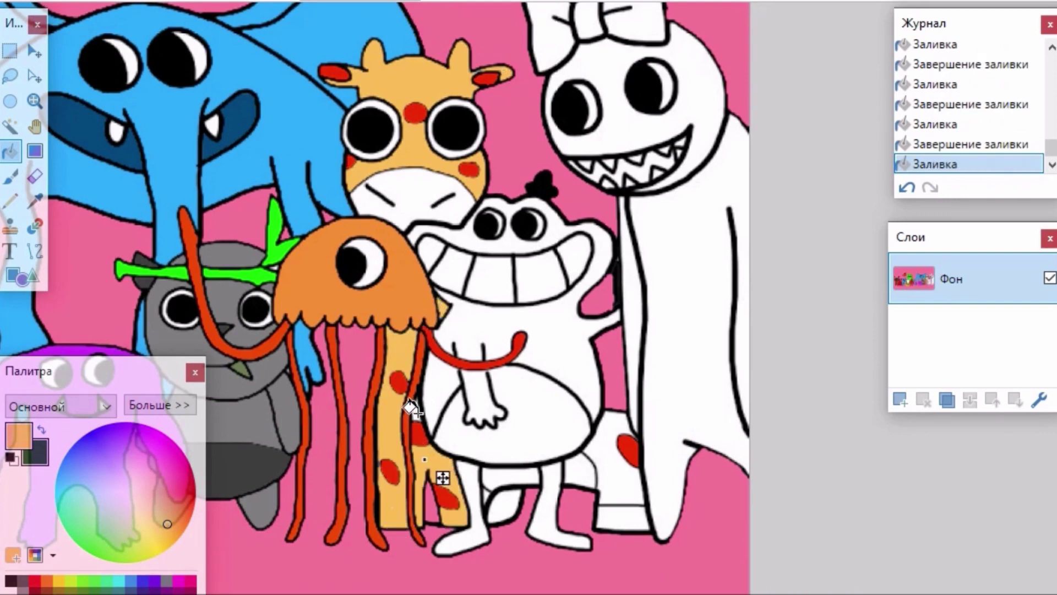
left_click(500, 509)
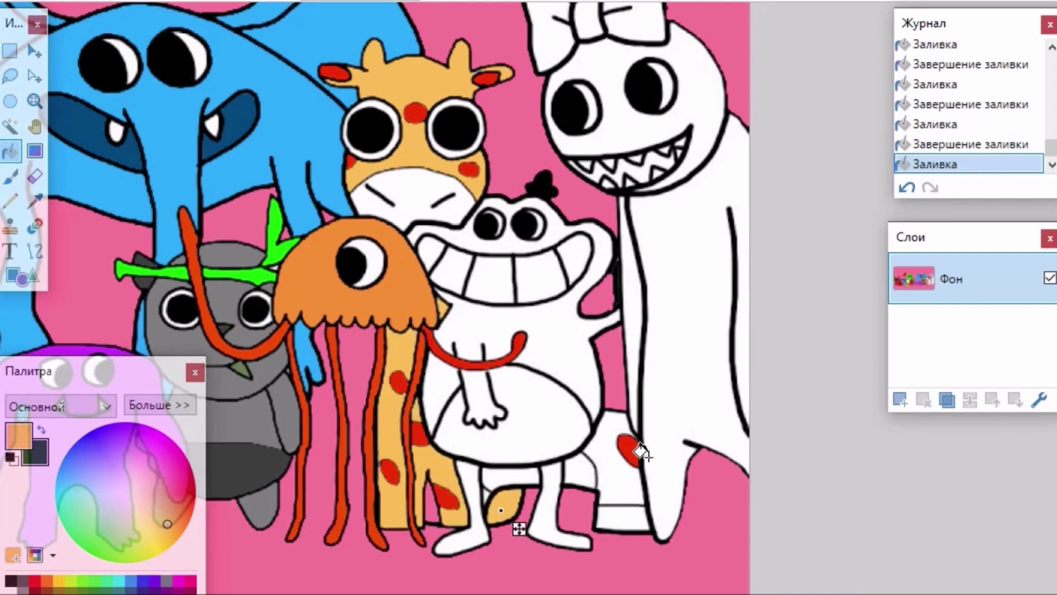
left_click(615, 444)
left_click(484, 489)
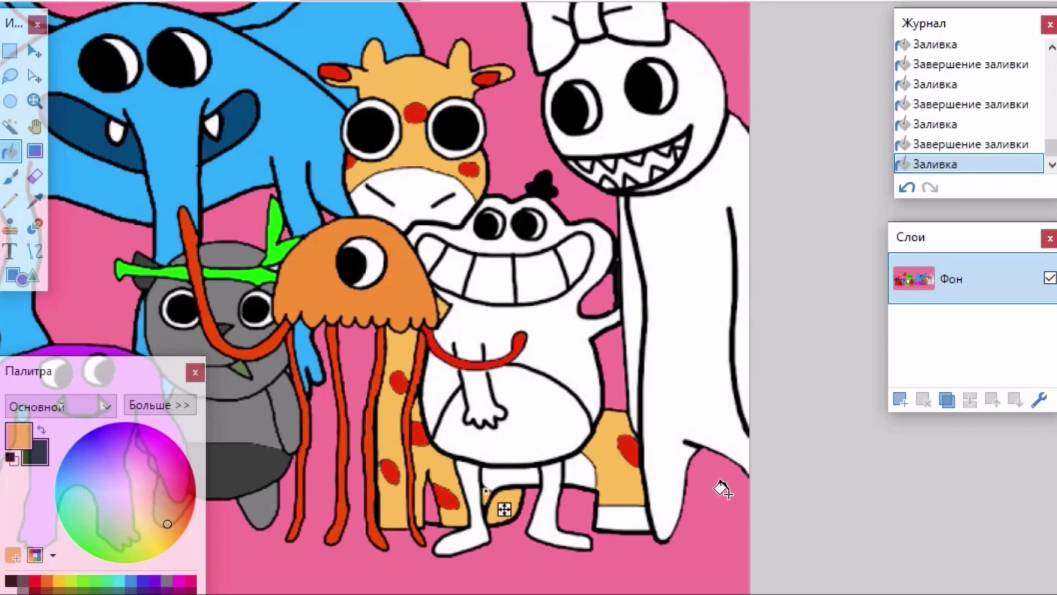
- Fill the giraffe's belly with pale yellow and its rear hoof with dark brown
left_click(10, 155)
left_click(156, 527)
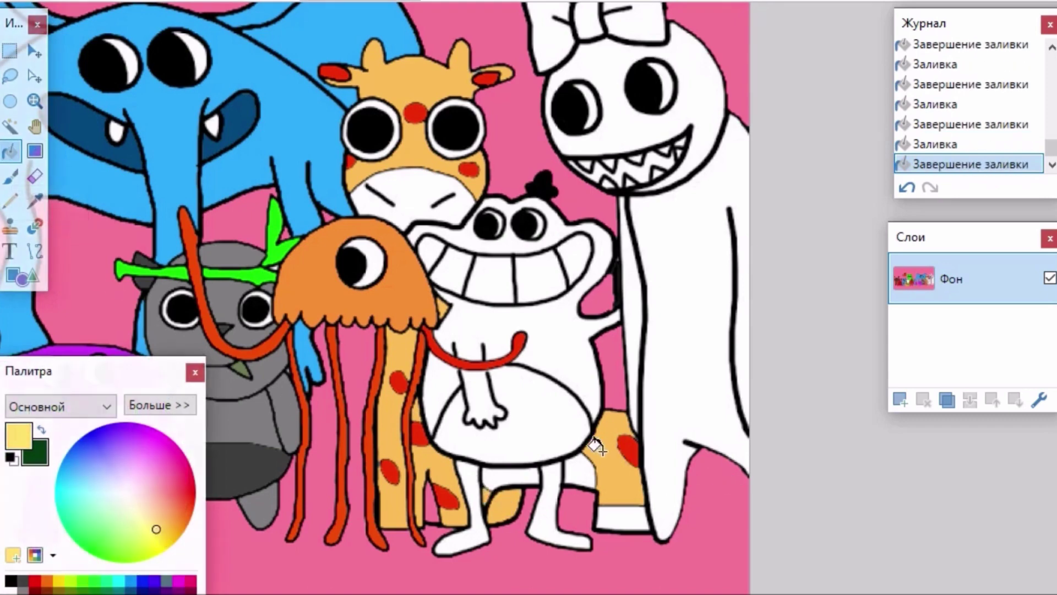
left_click(594, 484)
left_click(10, 150)
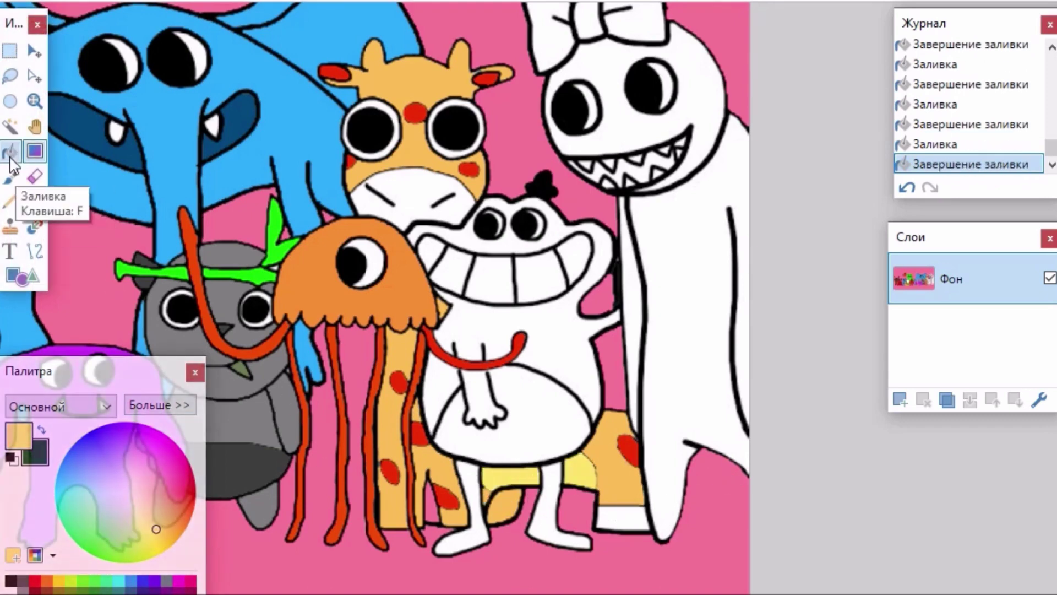
left_click(189, 521)
left_click(48, 589)
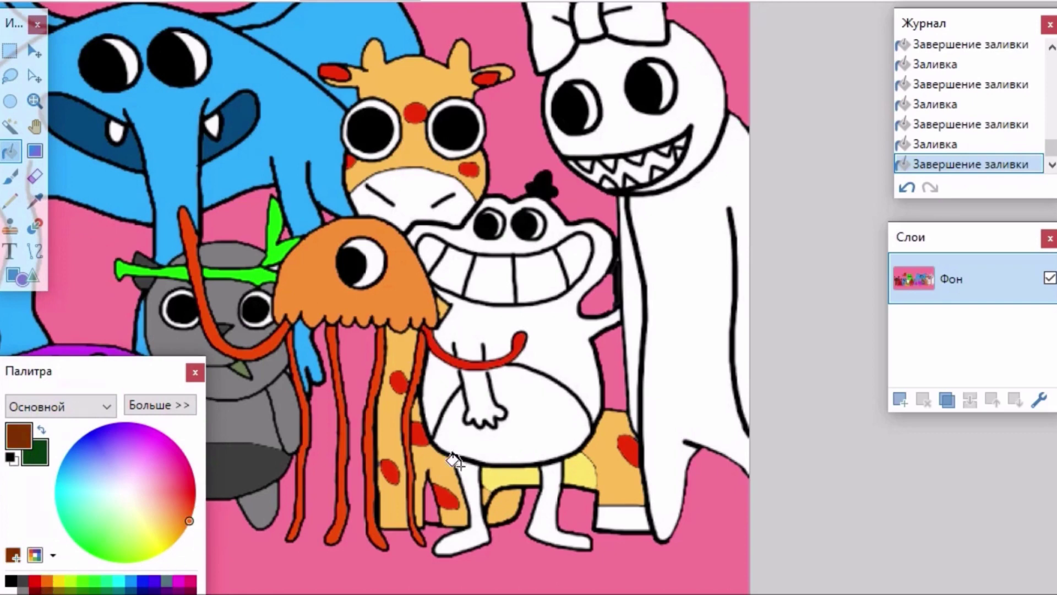
left_click(622, 520)
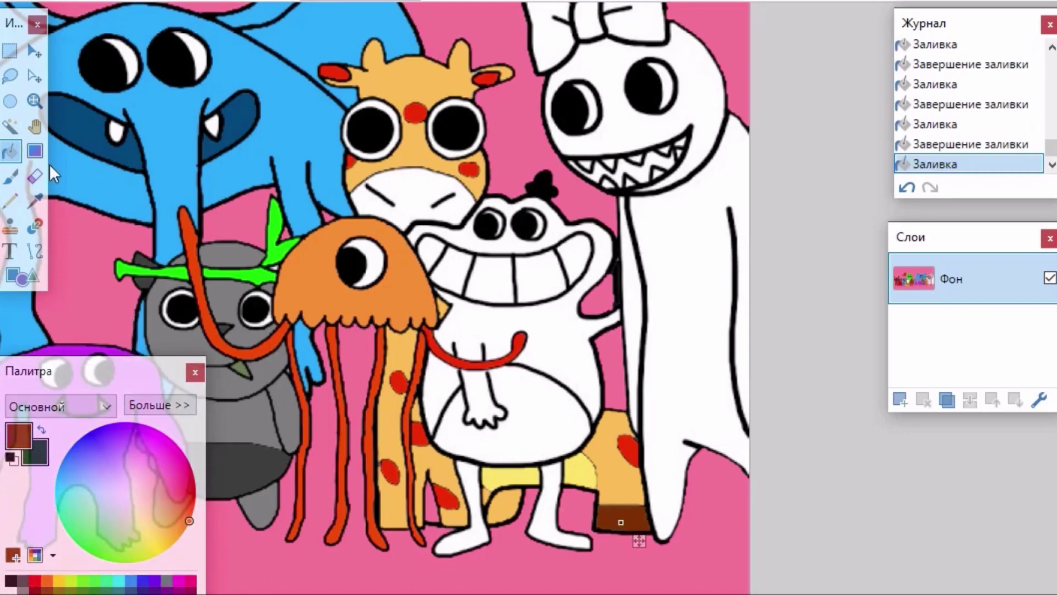
- Fill the giraffe's muzzle with red-orange
left_click(10, 150)
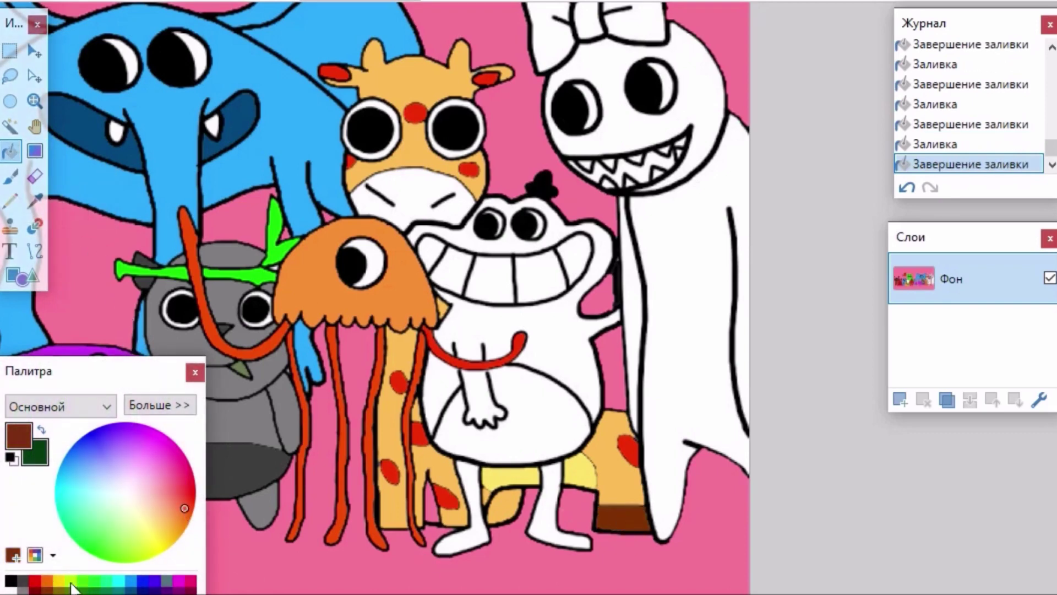
left_click_drag(185, 524, 188, 496)
left_click(394, 190)
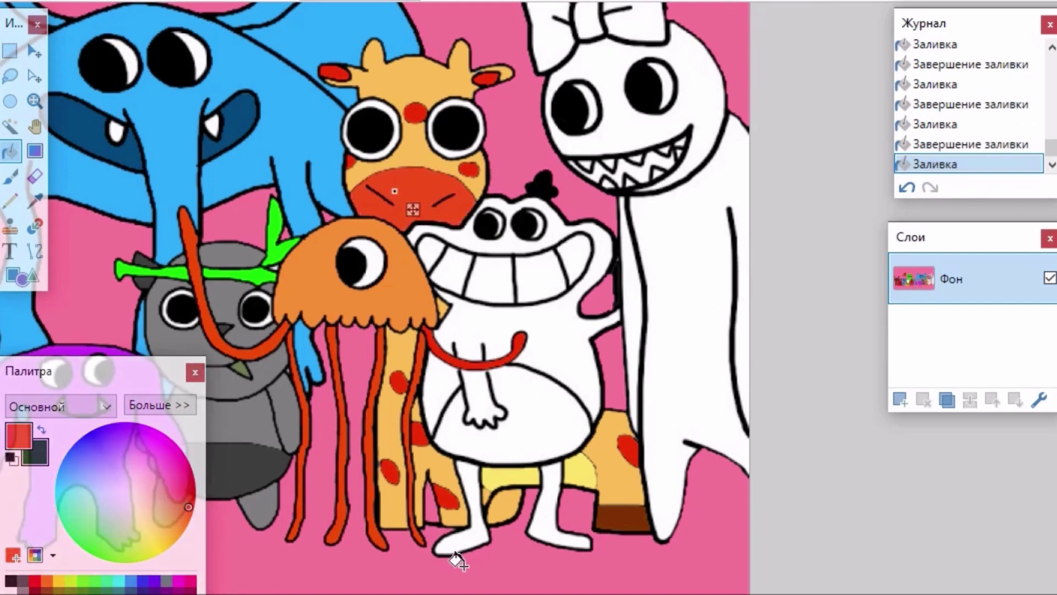
- Fill the grinning monster's head, body, belly, arm and both legs with dark red, leaving its teeth and eyes white
left_click_drag(456, 593, 490, 594)
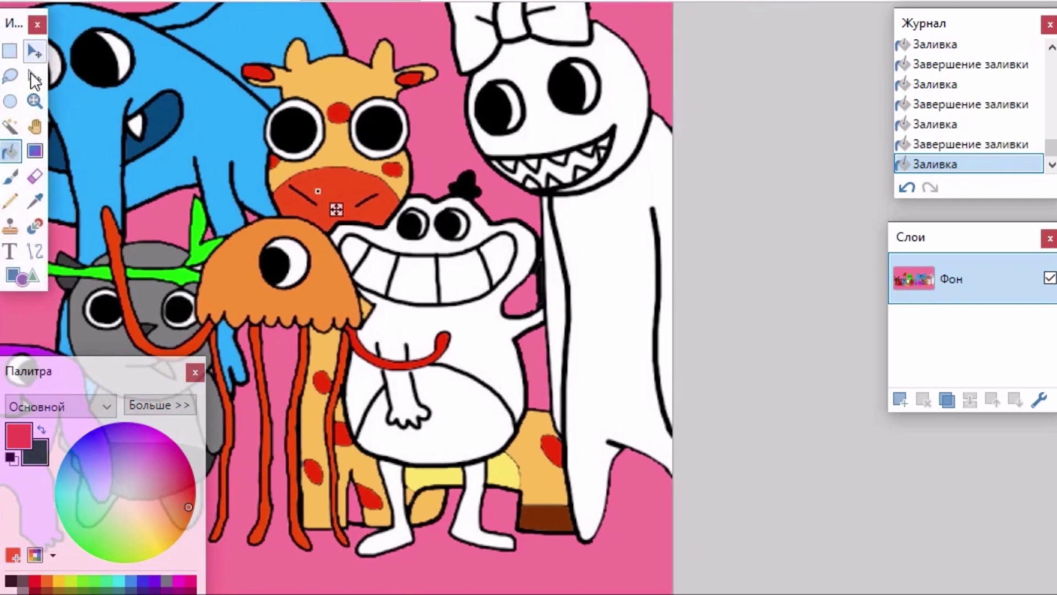
left_click(35, 126)
scroll(336, 297, "left", 3)
left_click(10, 151)
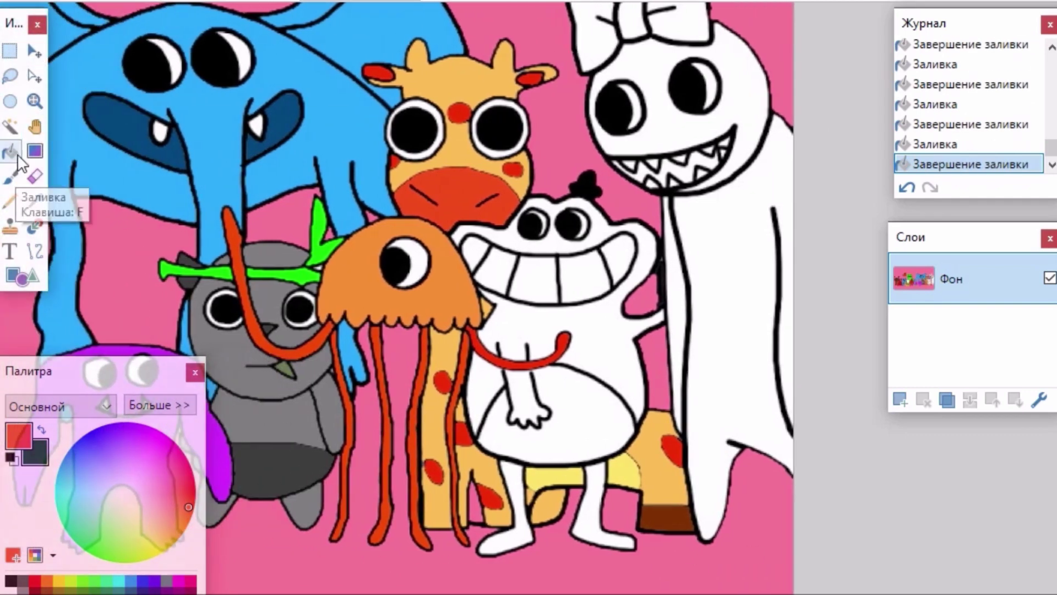
left_click(34, 581)
left_click(36, 591)
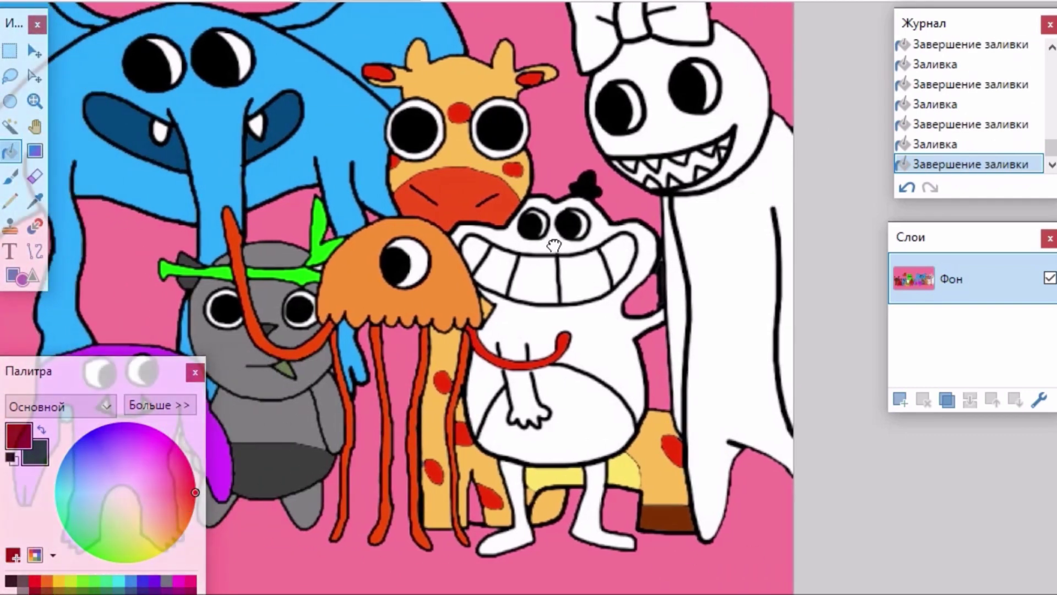
left_click(551, 245)
left_click(540, 405)
left_click(498, 495)
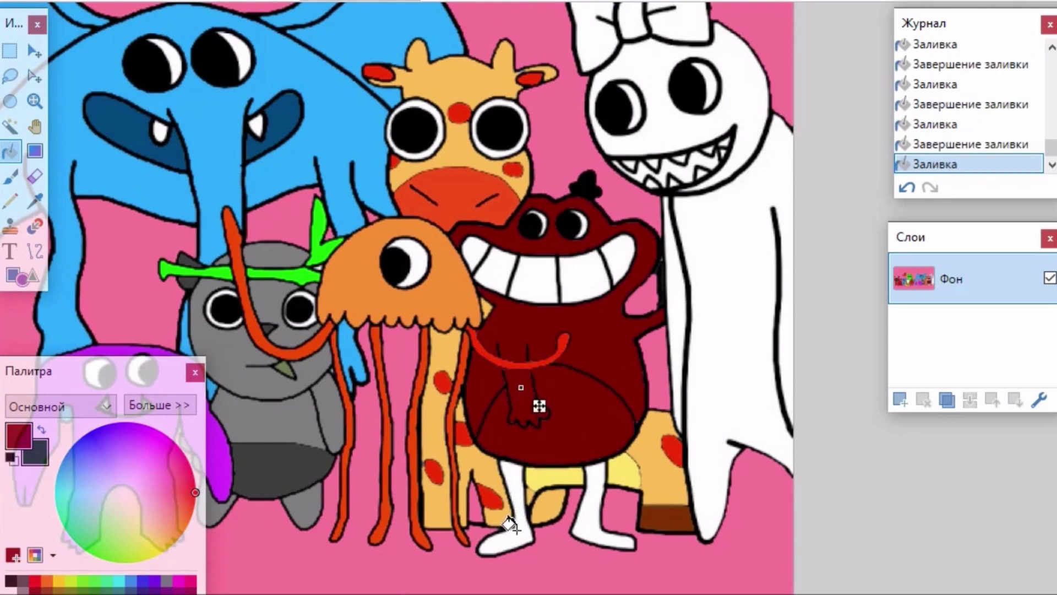
left_click(516, 530)
left_click(587, 531)
- Touch up the grinning monster's arm outline just below the red tentacle with a short black pencil stroke
scroll(424, 299, "up", 3)
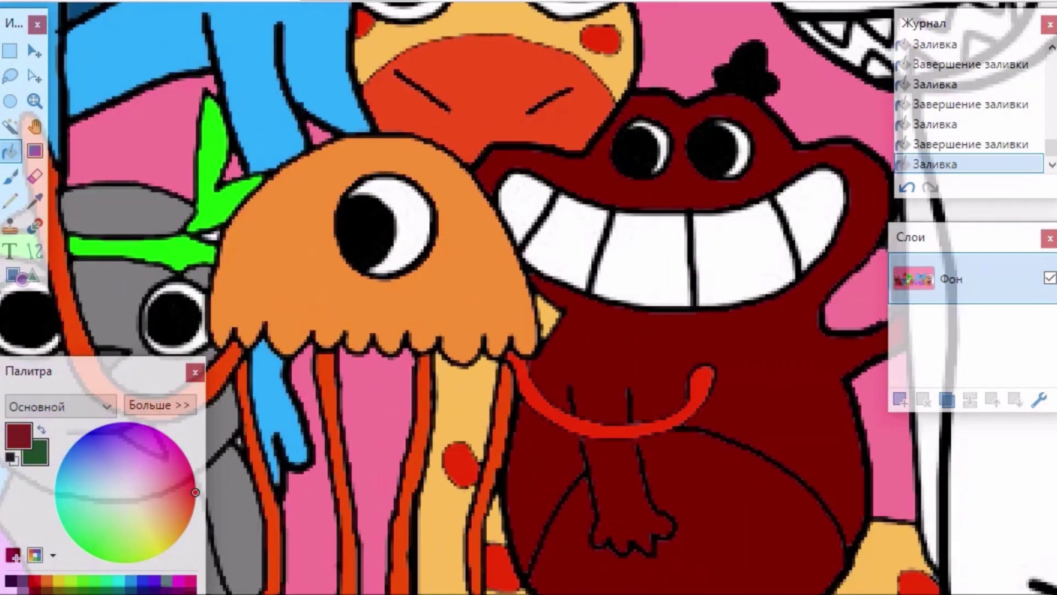
scroll(529, 298, "right", 2)
left_click(10, 201)
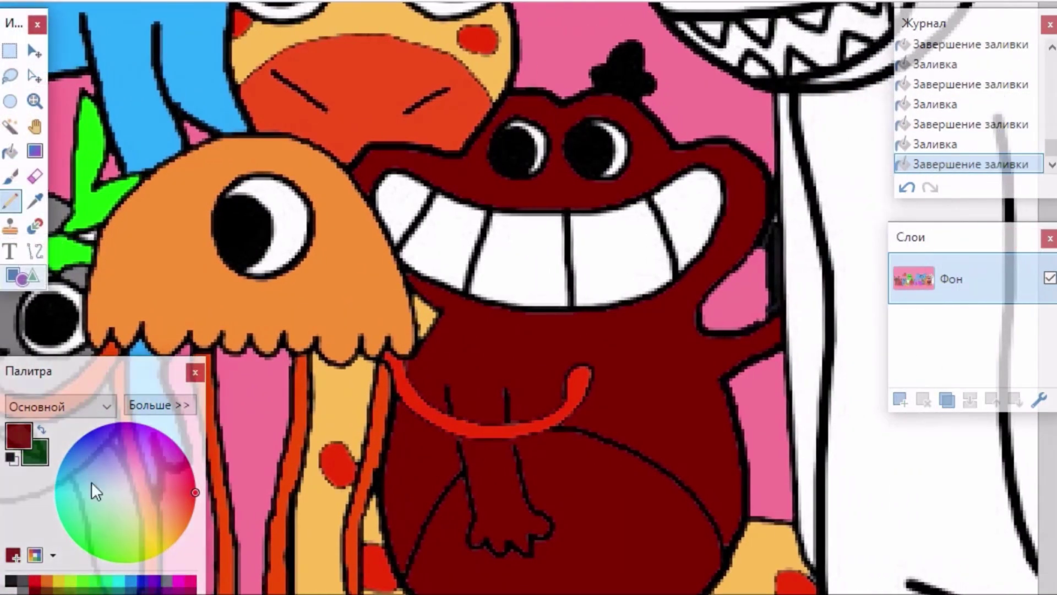
left_click(10, 581)
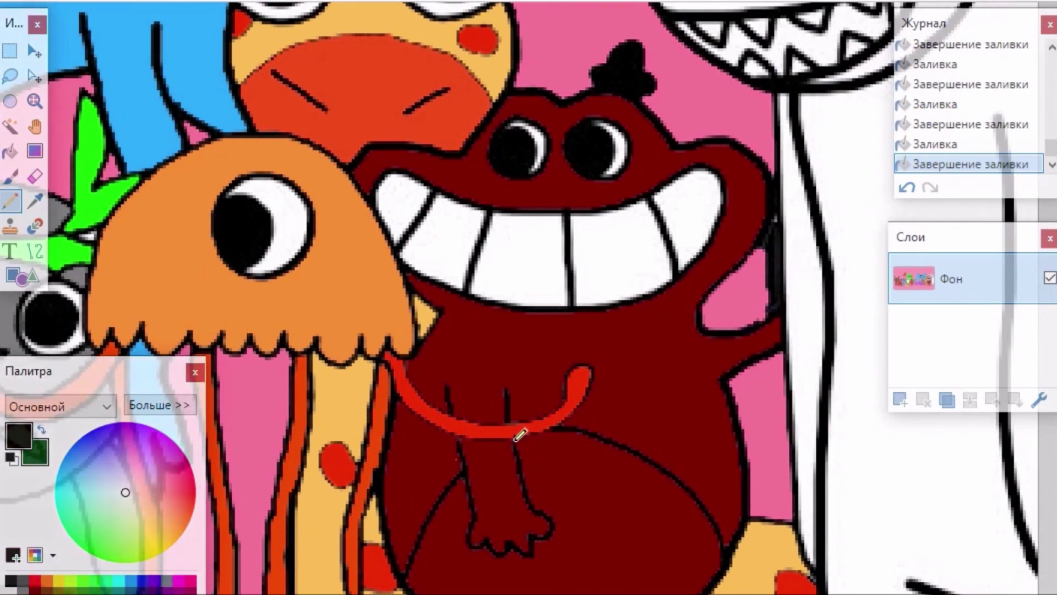
left_click_drag(516, 440, 515, 449)
- Try to fill the grinning monster's belly with pale pink, and undo the fill
left_click(10, 153)
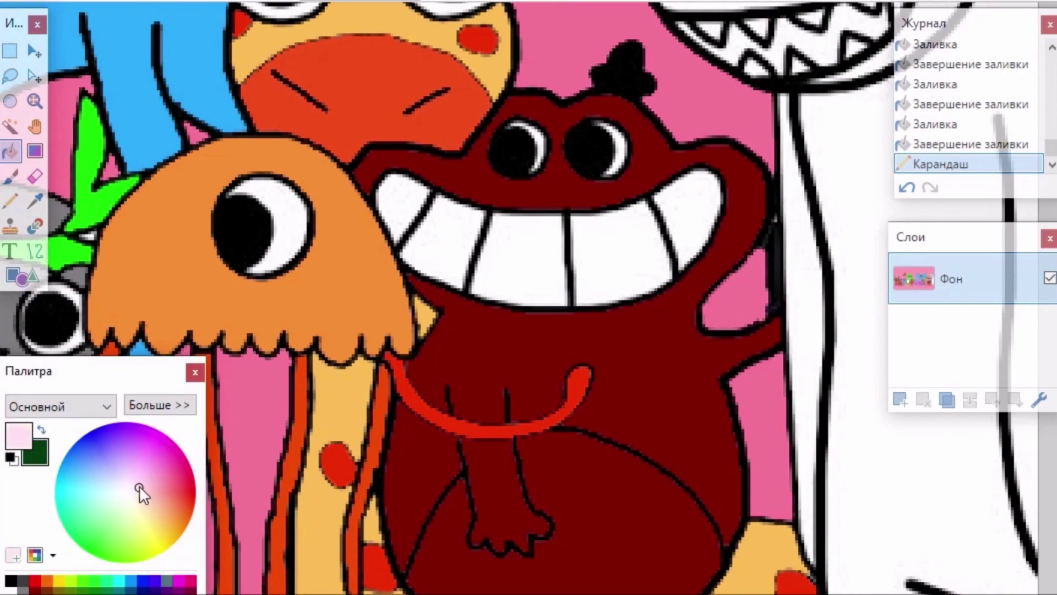
left_click(598, 531)
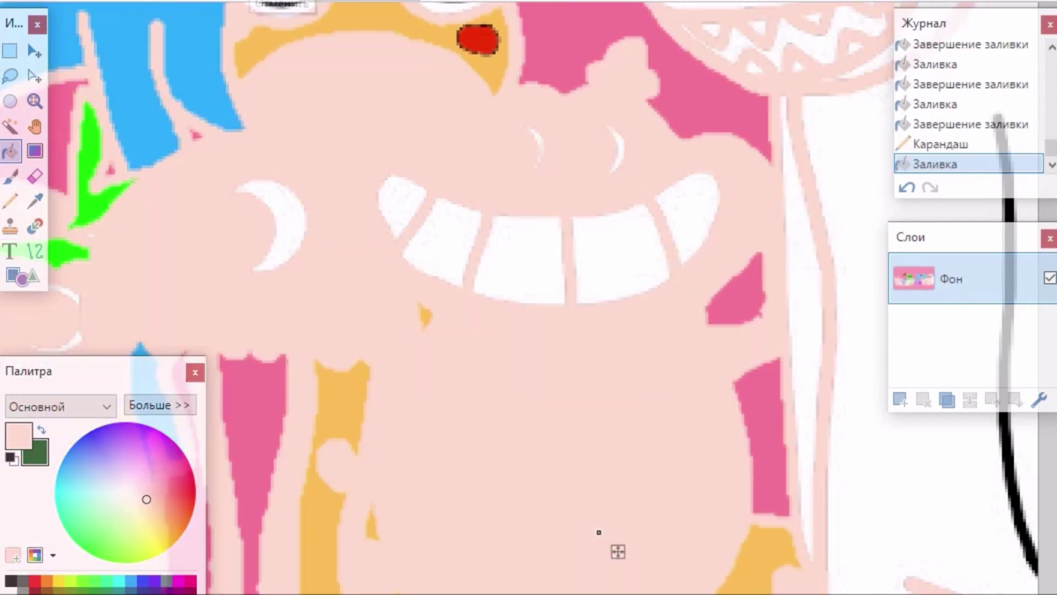
key("ctrl+z")
- Draw a black curve along the lower edge of the red tentacle on the grinning monster
scroll(113, 228, "down", 3)
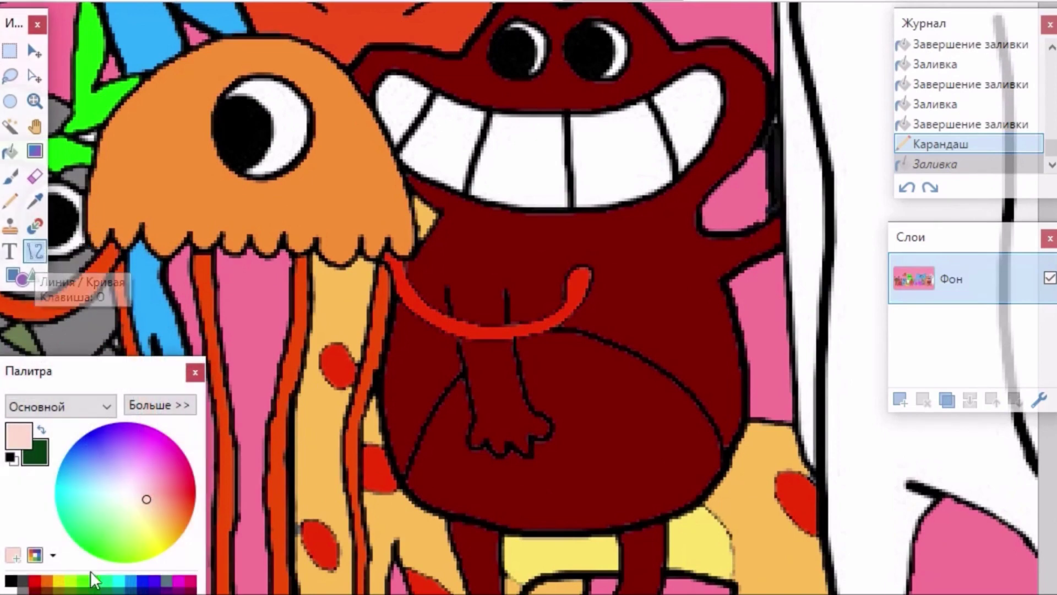
left_click(10, 578)
mouse_move(391, 271)
left_mouse_down()
mouse_move(567, 298)
mouse_move(586, 291)
left_mouse_up()
left_click_drag(520, 288, 529, 335)
left_click_drag(457, 284, 442, 331)
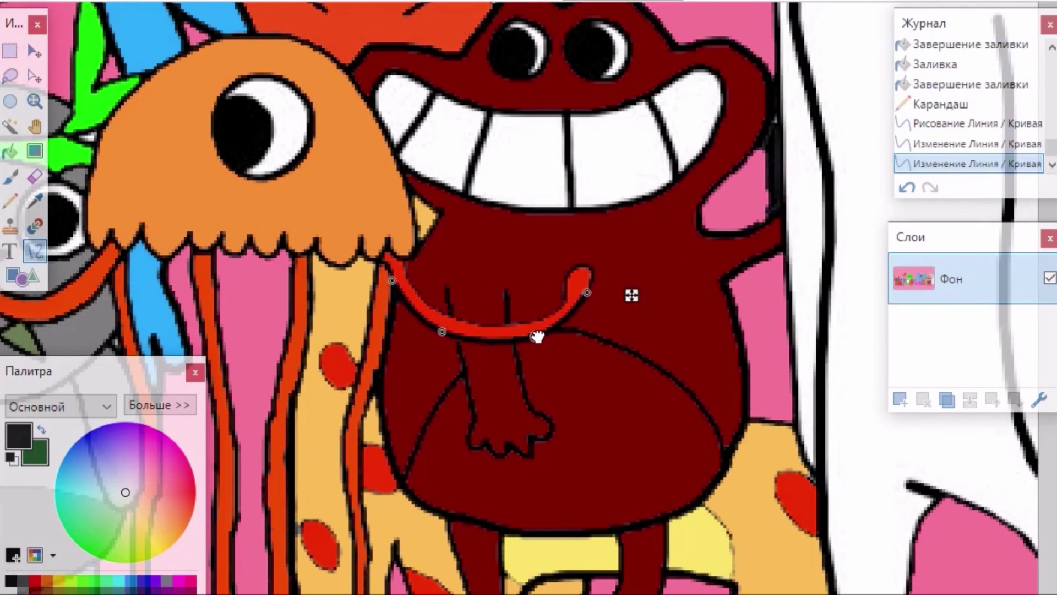
mouse_move(536, 336)
left_mouse_down()
mouse_move(517, 347)
mouse_move(520, 367)
left_mouse_up()
- Try to fill the grinning monster's belly with pale cream, and undo the fill
key("f")
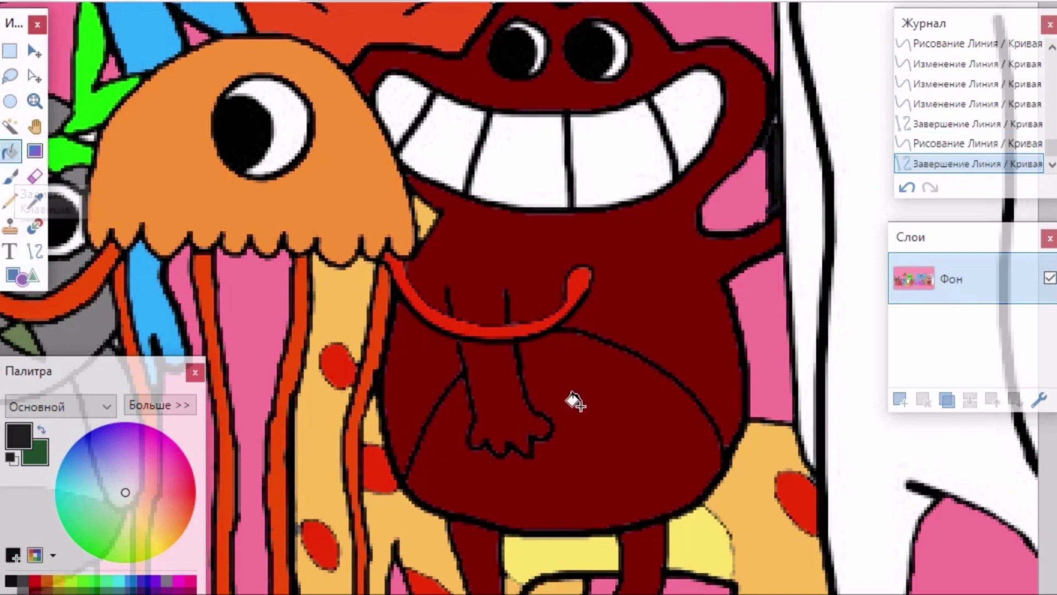
left_click(120, 507)
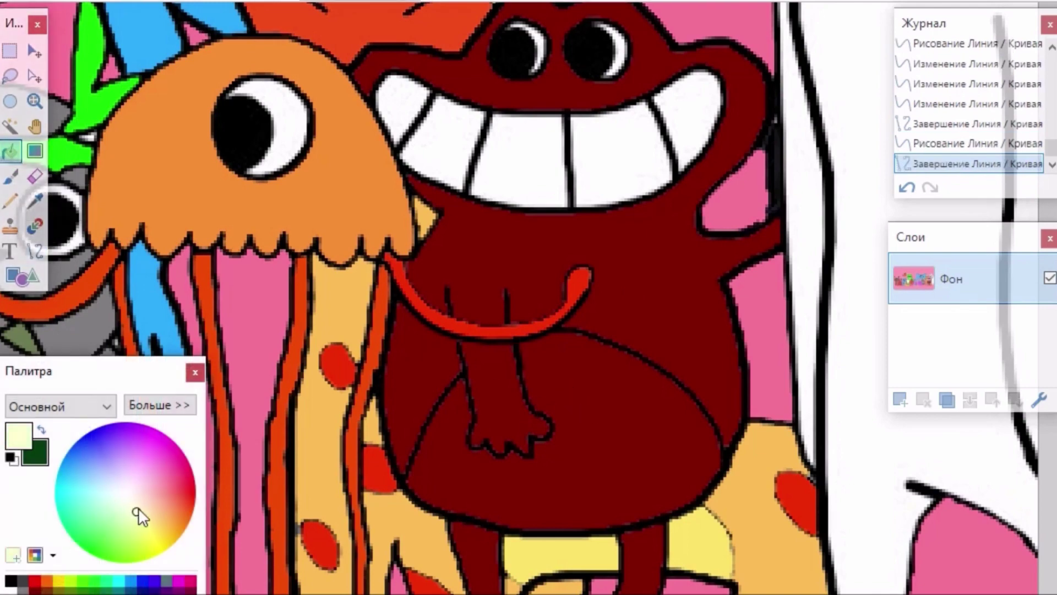
left_click(586, 443)
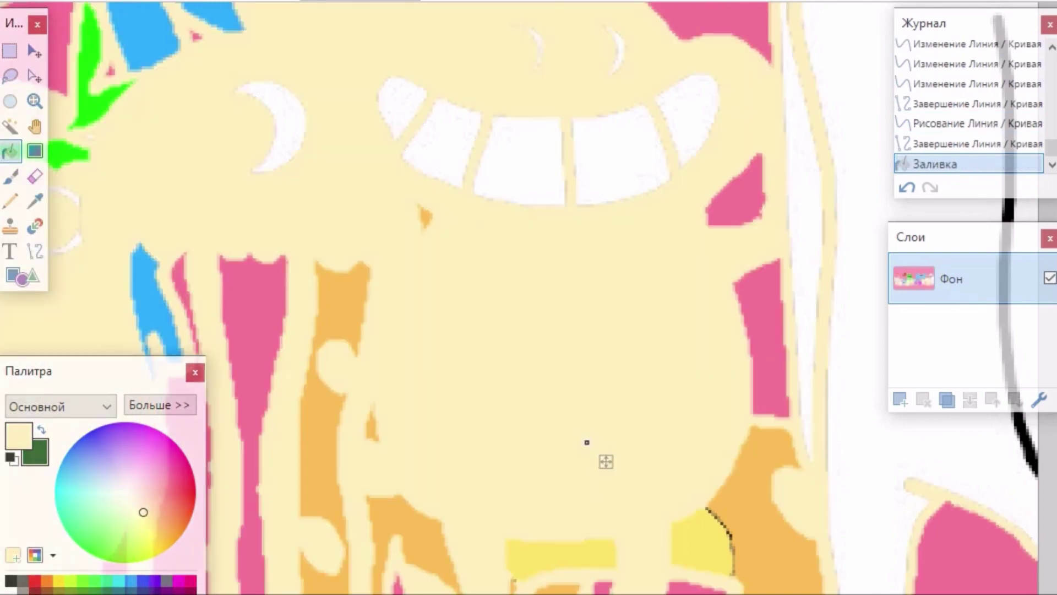
key("ctrl+z")
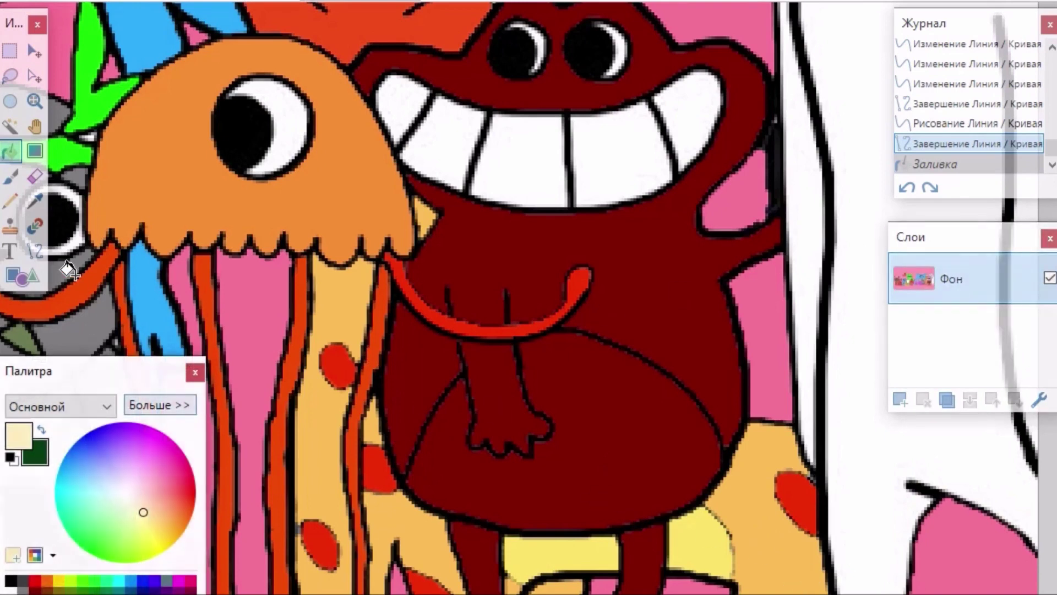
- Brush pale cream over the grinning monster's belly beside and below its hand, following the belly's curved edge
left_click(10, 177)
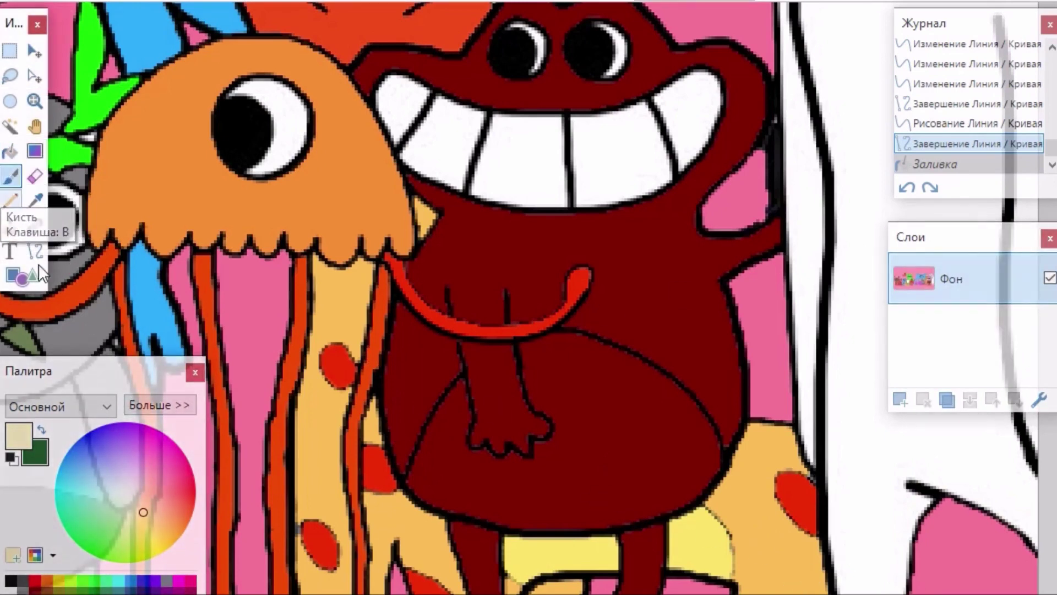
left_click(257, 1)
left_click(244, 205)
mouse_move(563, 382)
left_mouse_down()
mouse_move(541, 351)
mouse_move(646, 385)
mouse_move(697, 438)
mouse_move(693, 468)
mouse_move(670, 492)
mouse_move(575, 508)
mouse_move(436, 484)
left_mouse_up()
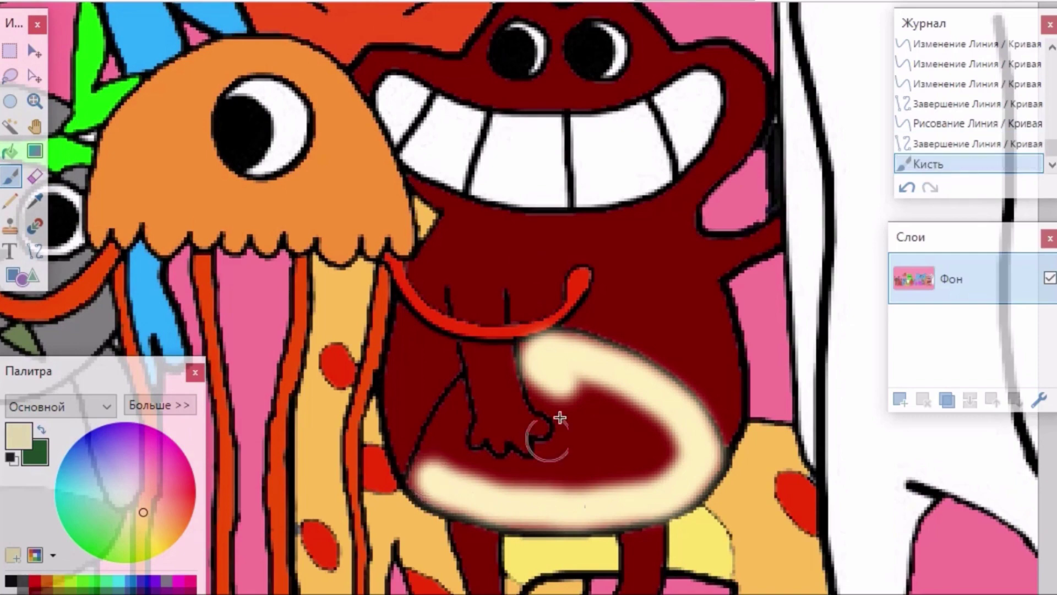
mouse_move(550, 420)
left_mouse_down()
mouse_move(549, 374)
mouse_move(580, 425)
mouse_move(599, 423)
mouse_move(595, 385)
mouse_move(659, 422)
mouse_move(637, 475)
mouse_move(629, 430)
mouse_move(675, 454)
mouse_move(621, 479)
mouse_move(639, 441)
left_mouse_up()
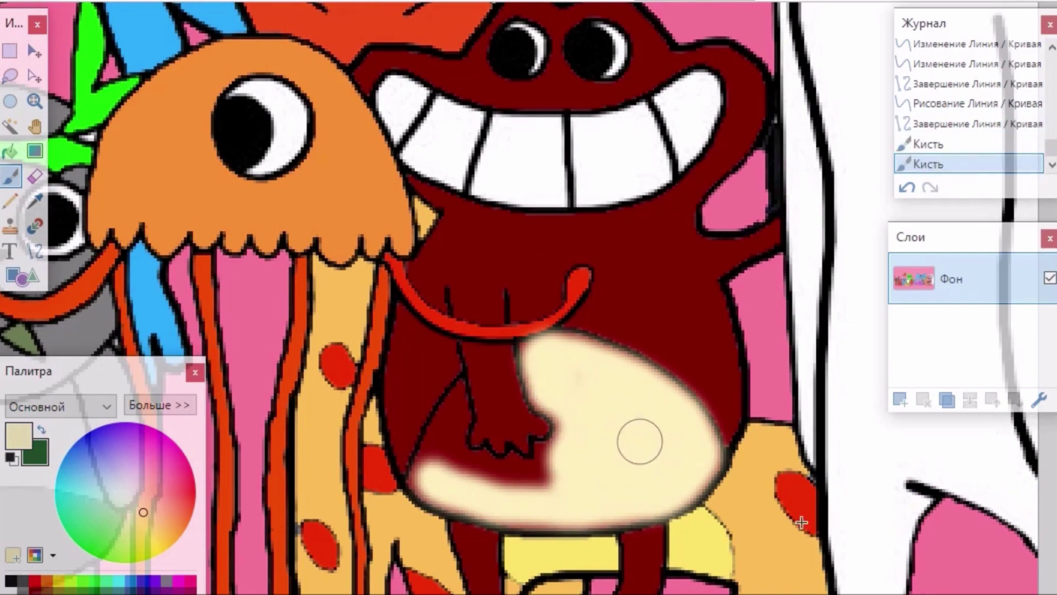
left_click(1019, 594)
left_click(1019, 594)
mouse_move(1056, 286)
left_mouse_down()
mouse_move(1056, 352)
mouse_move(1056, 342)
left_mouse_up()
mouse_move(559, 338)
left_mouse_down()
mouse_move(437, 341)
mouse_move(398, 307)
mouse_move(377, 313)
mouse_move(374, 336)
left_mouse_up()
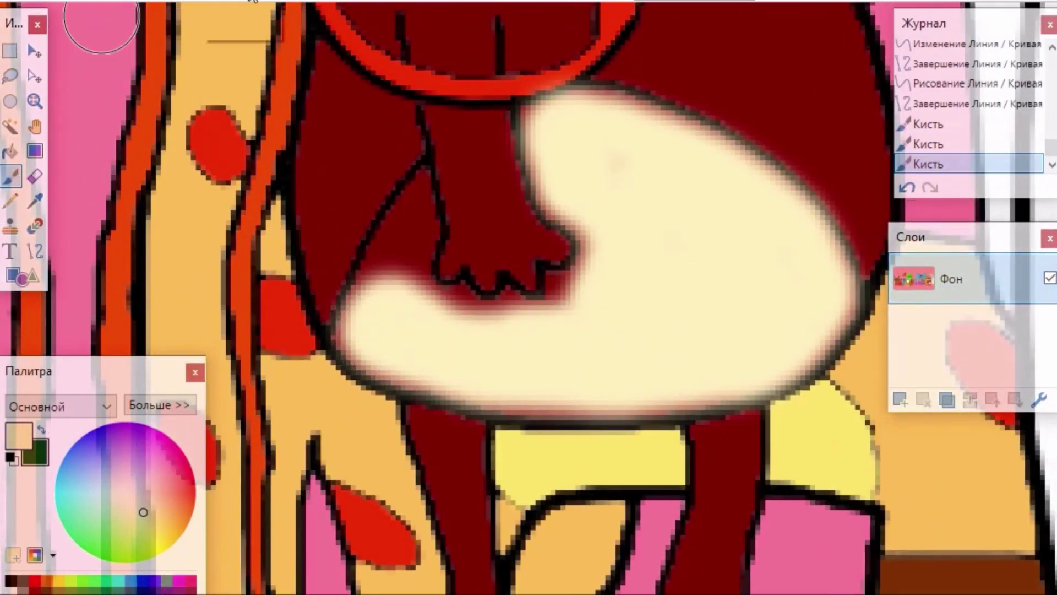
- Paint the rest of the belly pale cream around the fingers and on the other side of the arm with a smaller brush
left_click(252, 1)
scroll(225, 48, "up", 3)
left_click(213, 70)
mouse_move(415, 191)
left_mouse_down()
mouse_move(414, 292)
mouse_move(442, 310)
mouse_move(462, 302)
mouse_move(467, 313)
mouse_move(550, 316)
mouse_move(555, 284)
mouse_move(580, 285)
mouse_move(577, 201)
left_mouse_up()
left_click_drag(563, 337, 599, 286)
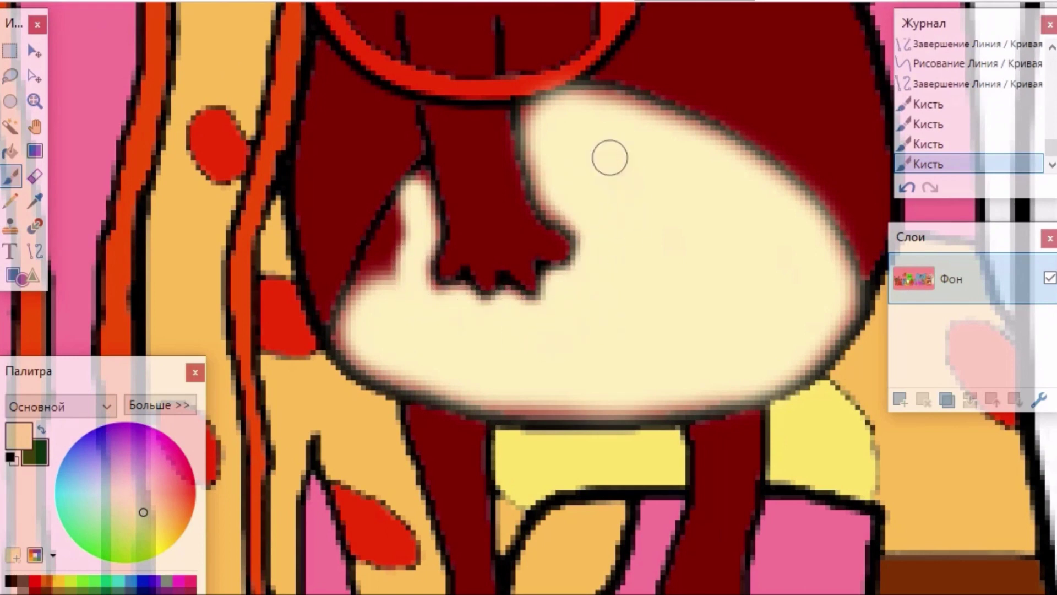
mouse_move(622, 127)
left_mouse_down()
mouse_move(588, 107)
mouse_move(544, 114)
mouse_move(556, 197)
mouse_move(590, 214)
left_mouse_up()
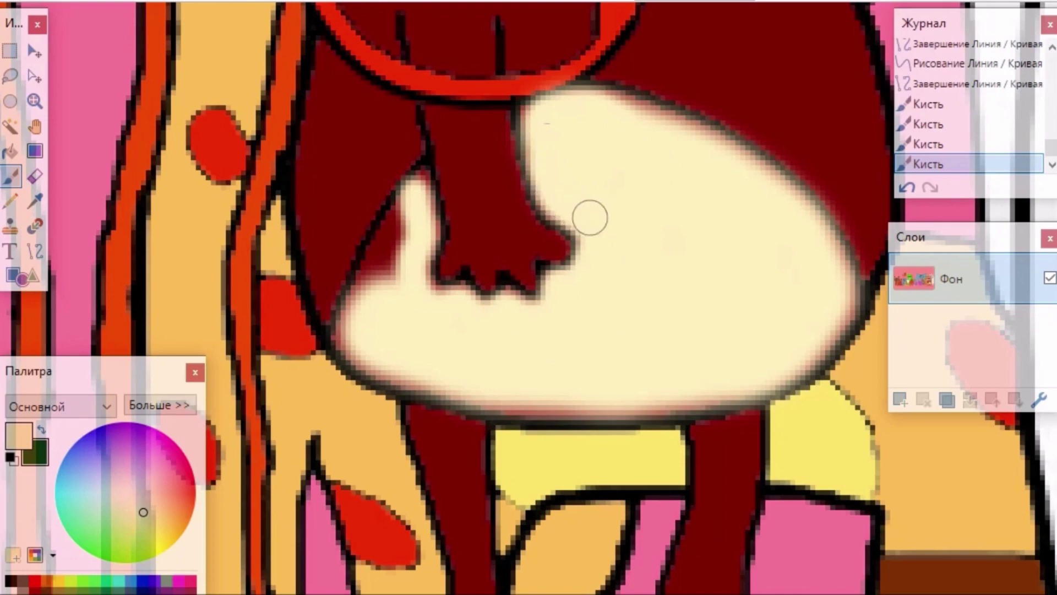
mouse_move(413, 206)
left_mouse_down()
mouse_move(360, 278)
mouse_move(350, 335)
mouse_move(409, 250)
mouse_move(384, 265)
mouse_move(406, 215)
mouse_move(425, 231)
mouse_move(417, 192)
mouse_move(435, 179)
left_mouse_up()
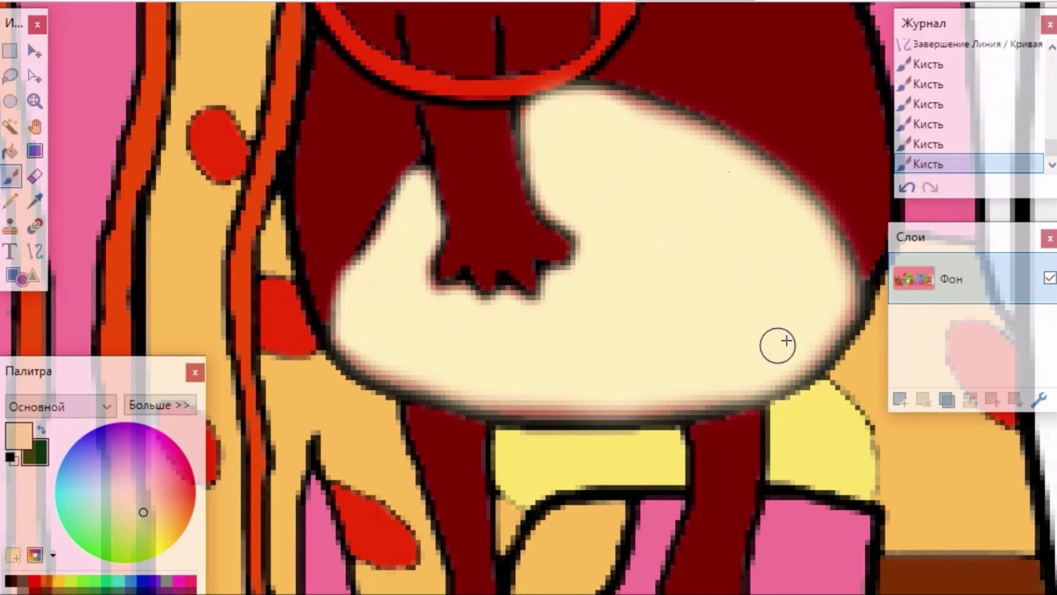
- Fill both loops and the knot of the tall monster's bow with red
scroll(914, 584, "down", 5)
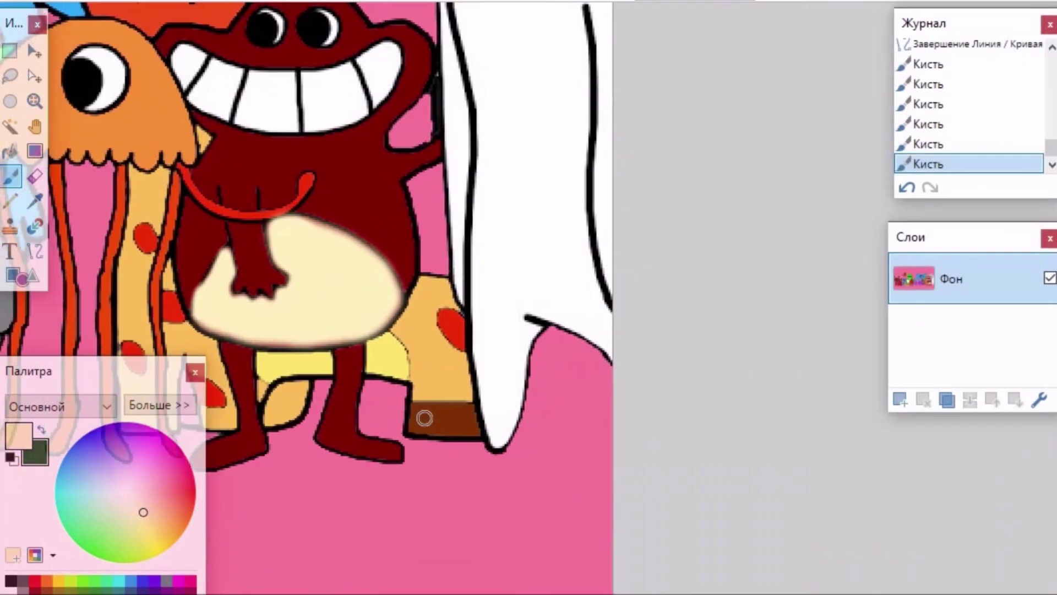
scroll(72, 209, "up", 6)
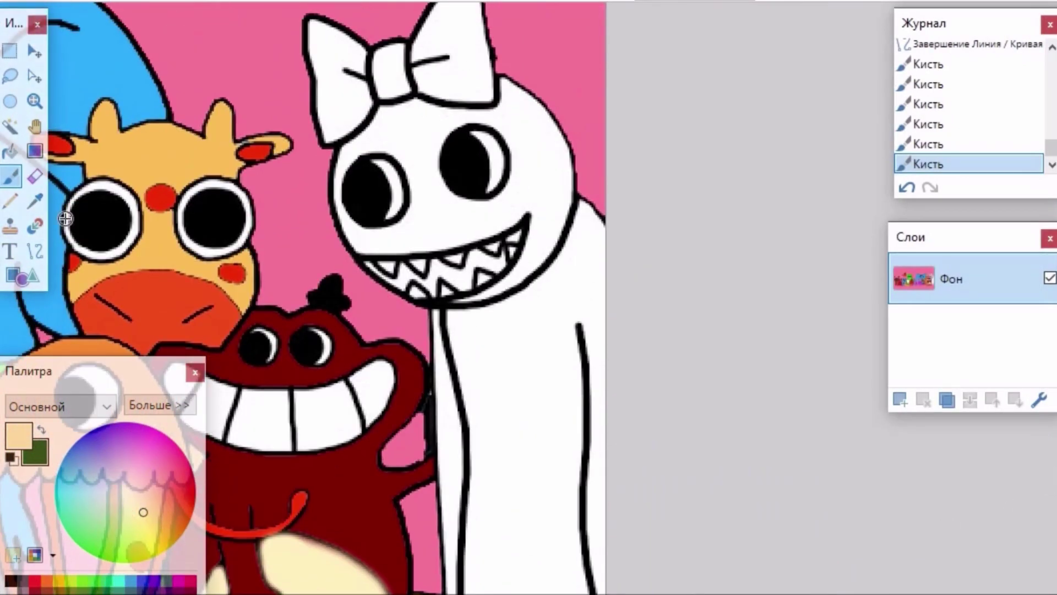
left_click(10, 150)
left_click(187, 468)
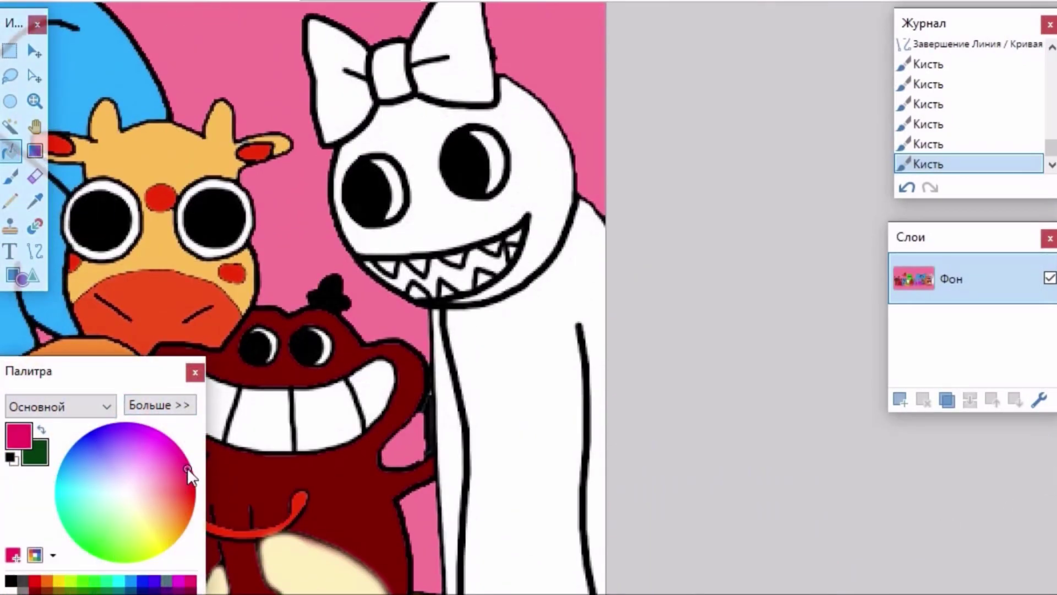
left_click(342, 99)
left_click(392, 78)
left_click(462, 34)
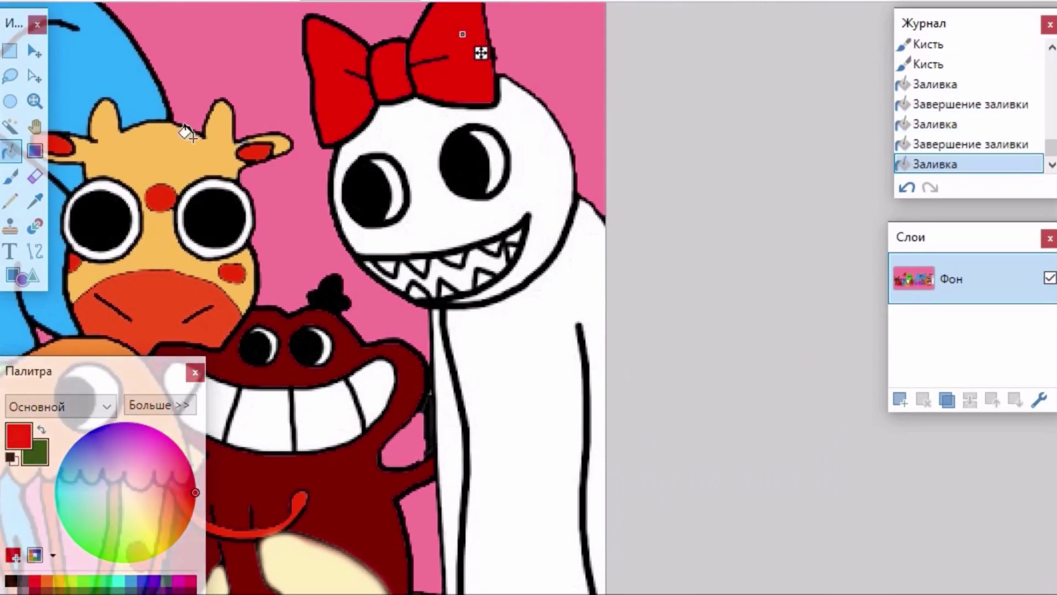
- Fill the tall bow-wearing monster's mouth between the teeth with black, and its head, body and arm with purple
left_click(10, 579)
left_click(411, 271)
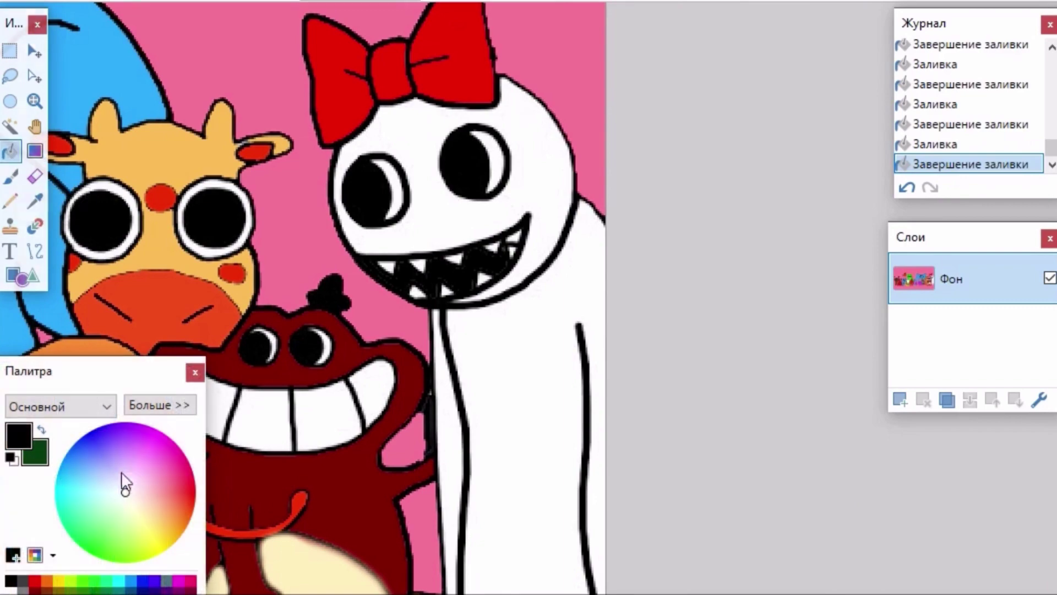
left_click(139, 434)
left_click_drag(140, 435, 137, 427)
left_click(468, 227)
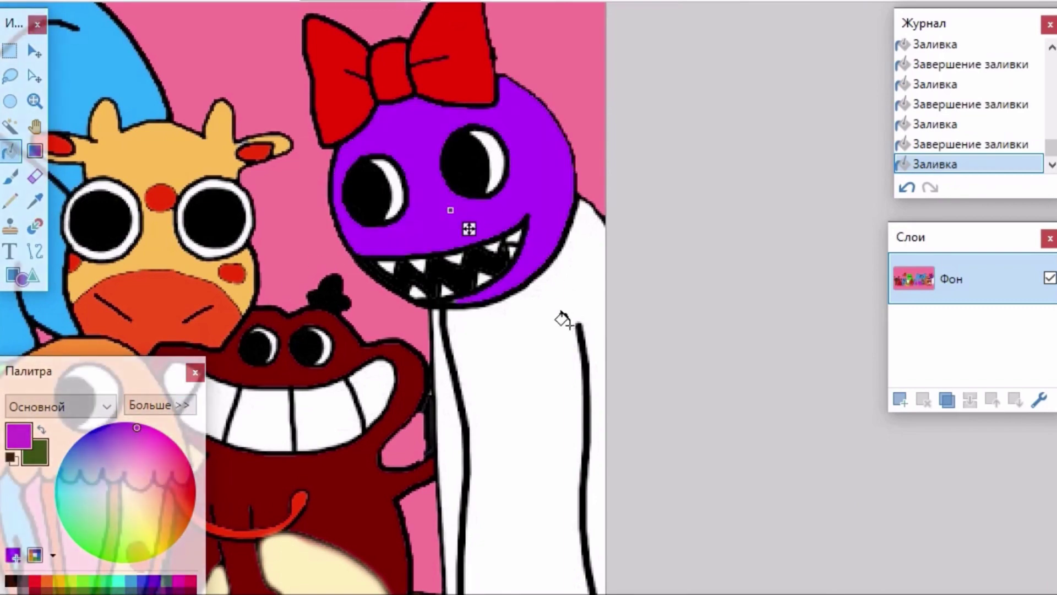
left_click(533, 330)
left_click(446, 414)
- Examine the whole coloured drawing for unfilled areas, moving the colour palette clear of the characters
scroll(302, 297, "down", 3)
scroll(302, 297, "up", 4)
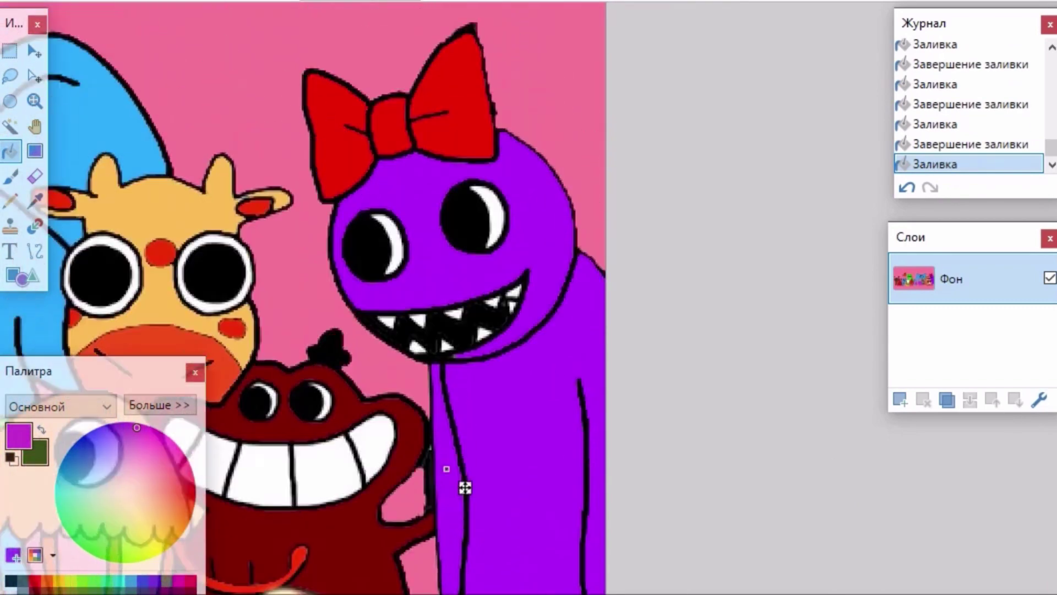
scroll(427, 438, "down", 4, "ctrl")
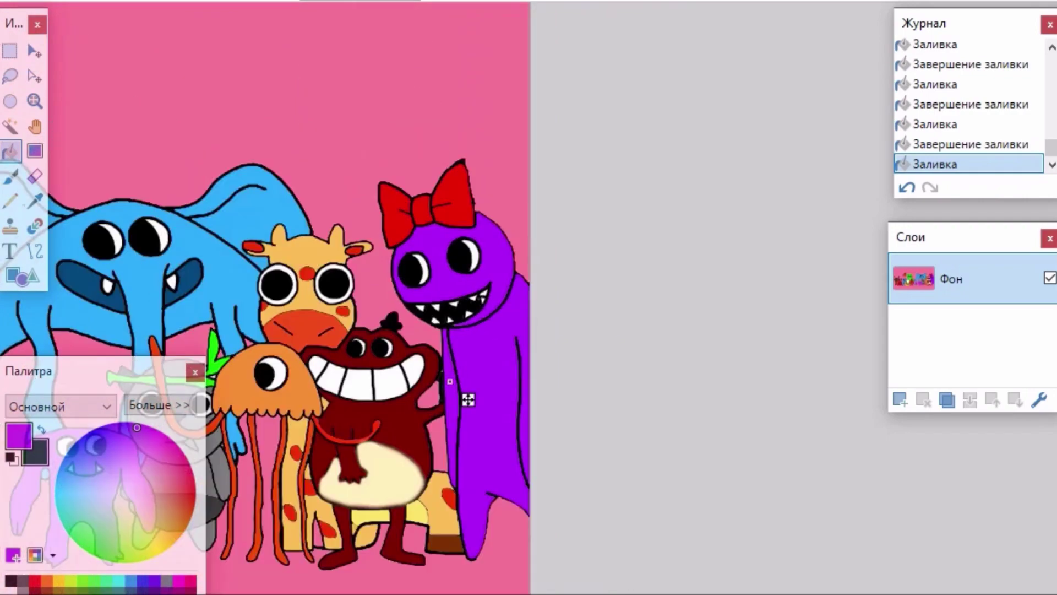
scroll(550, 372, "down", 3, "ctrl")
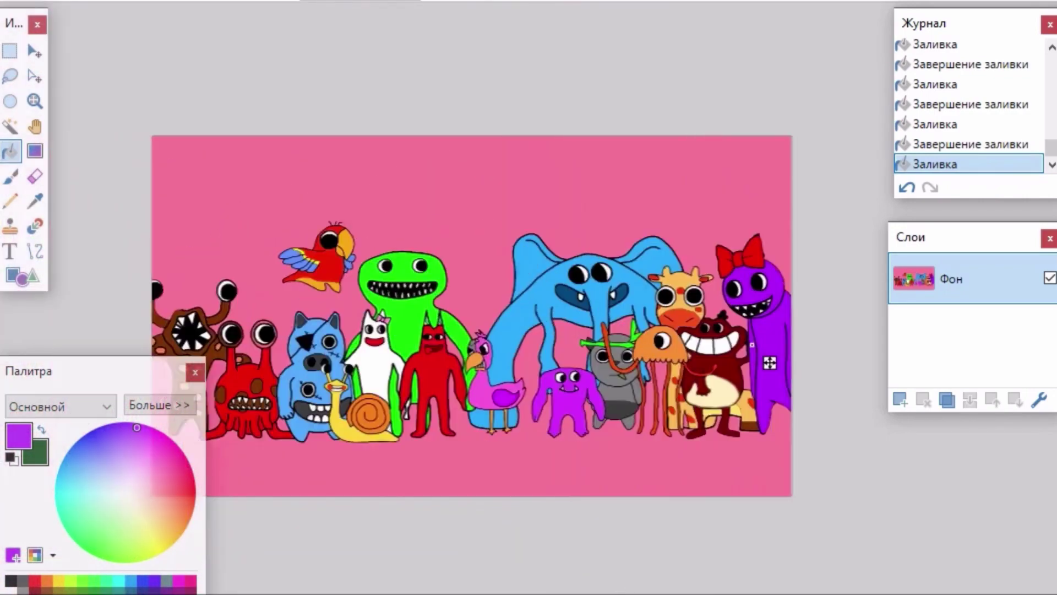
scroll(523, 316, "down", 7)
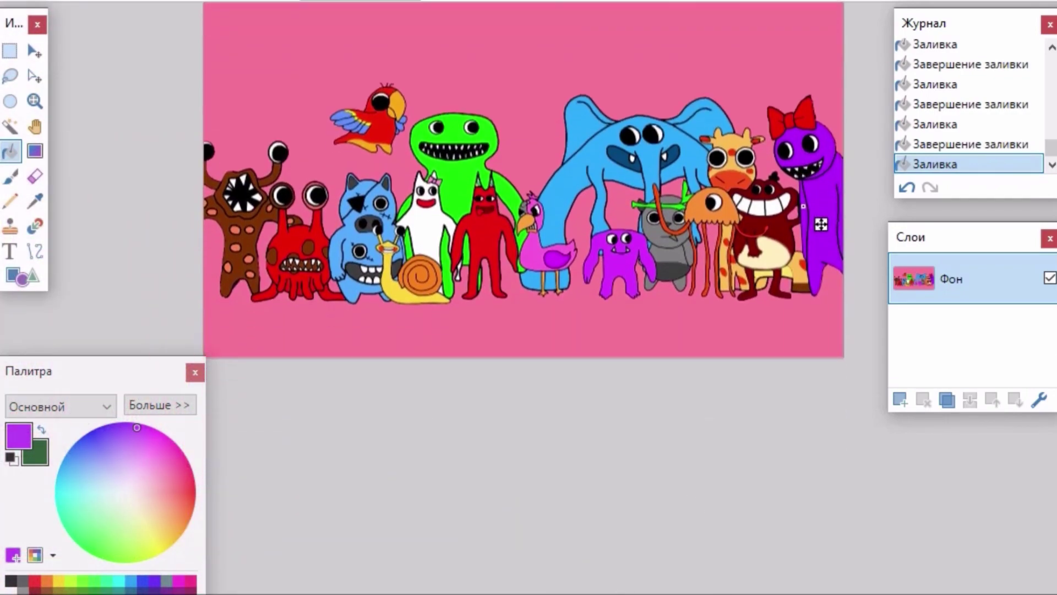
scroll(523, 316, "up", 1)
scroll(522, 197, "up", 1, "ctrl")
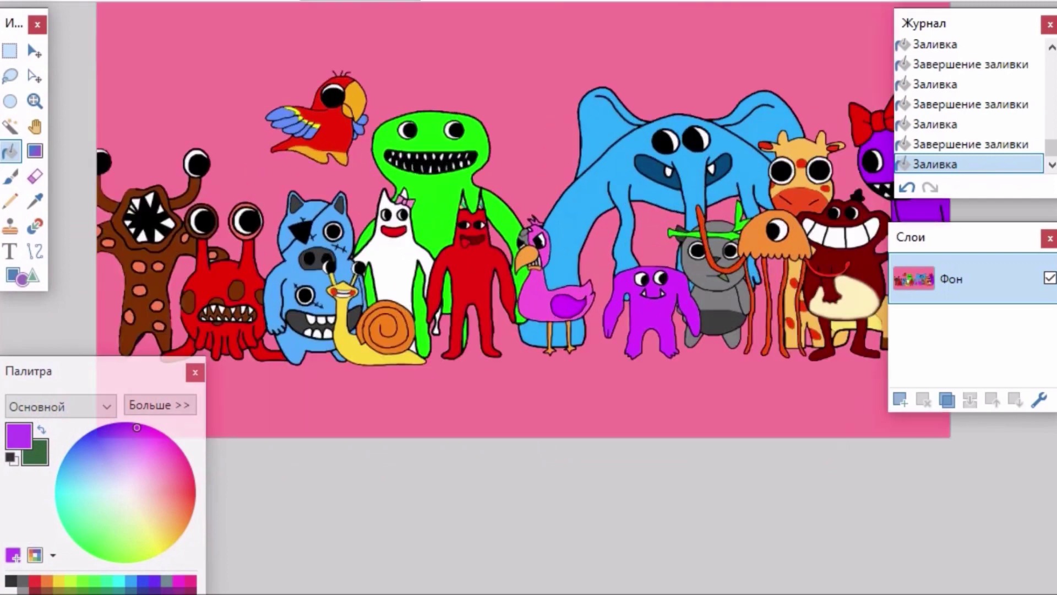
scroll(312, 451, "right", 3)
left_click_drag(103, 372, 104, 435)
scroll(394, 501, "right", 1)
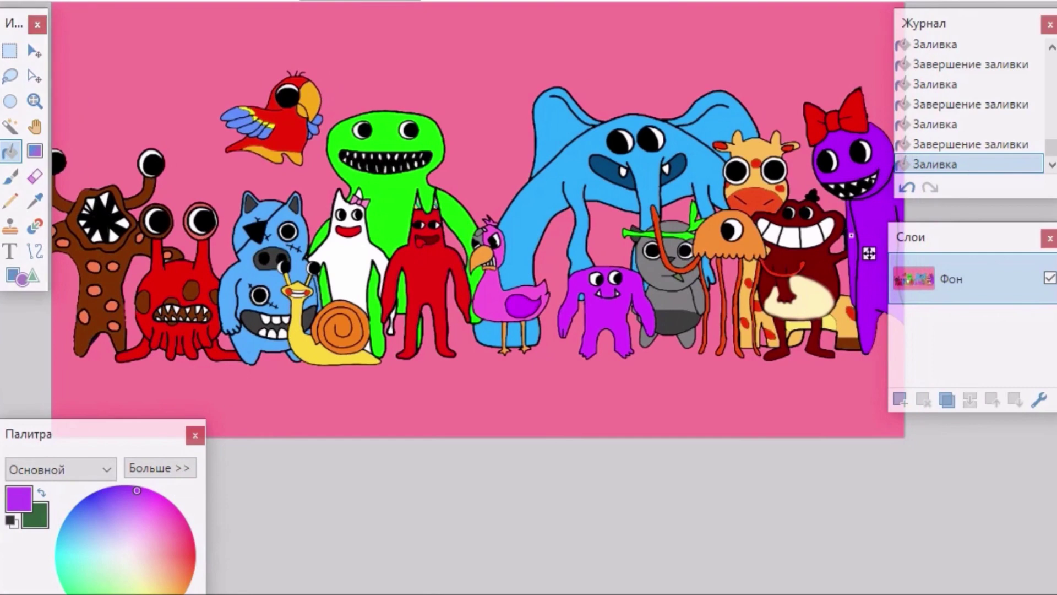